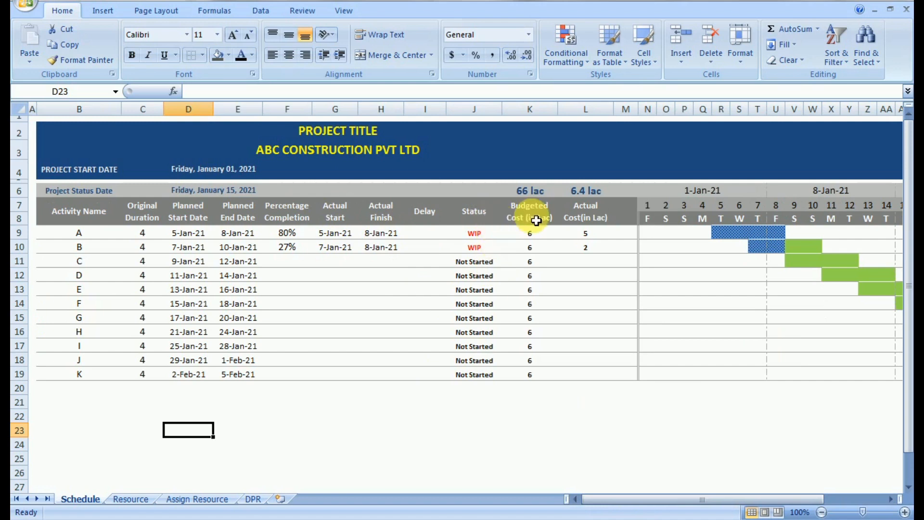
Review the finished workbook's Resource and Assign Resource sheets with their charts, plus the Schedule sheet's Actual Cost column.
left_click(131, 498)
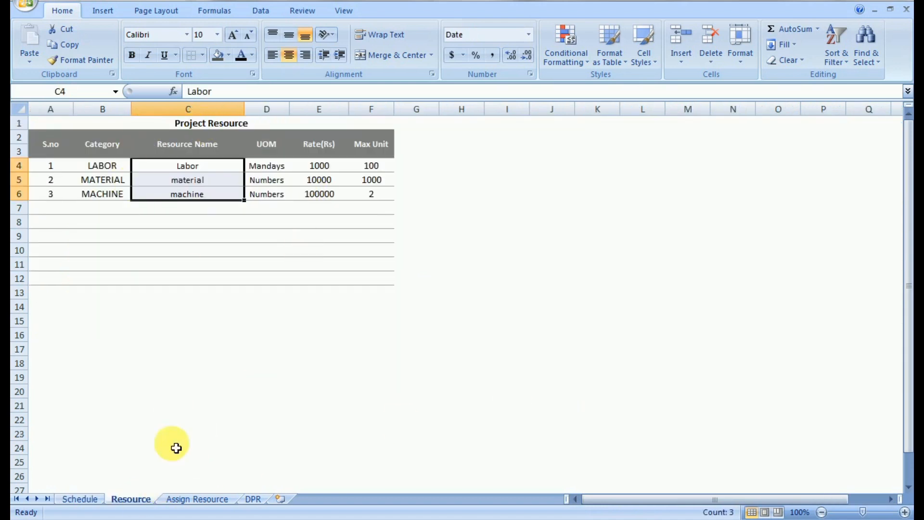
left_click(194, 499)
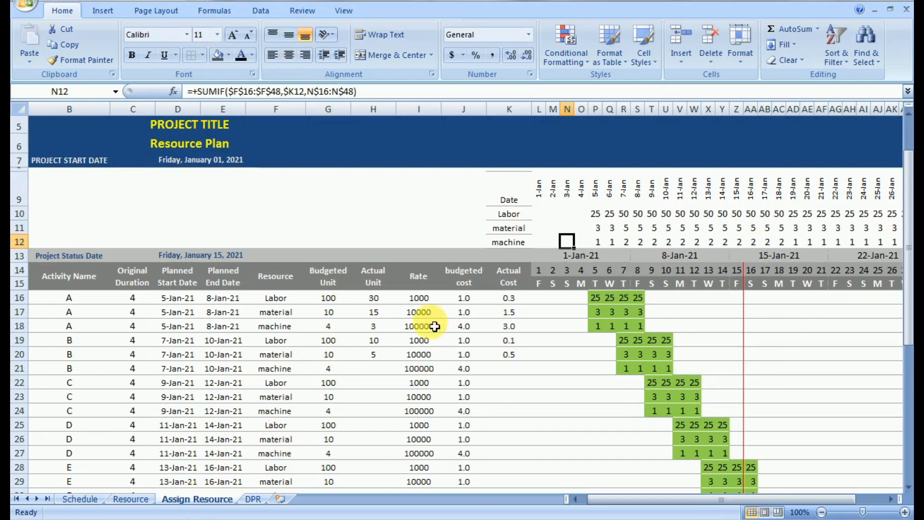
left_click_drag(907, 295, 908, 385)
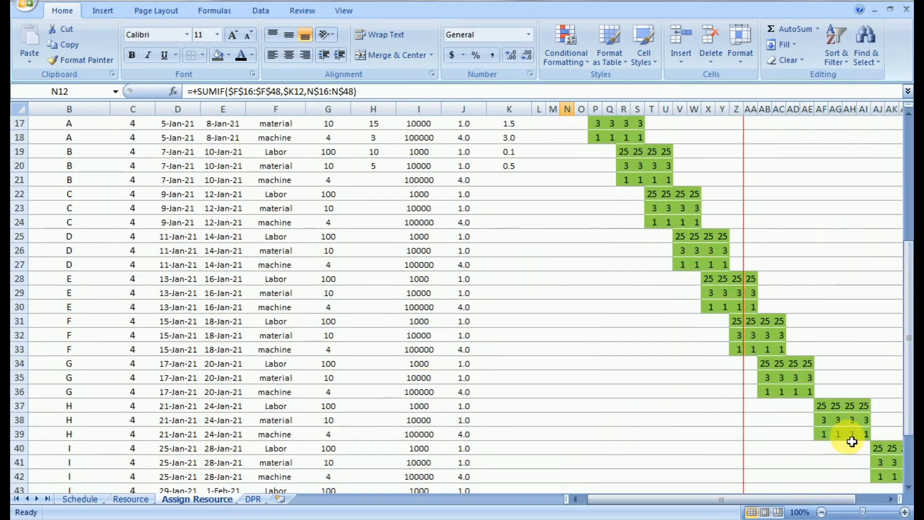
left_click_drag(907, 264, 908, 193)
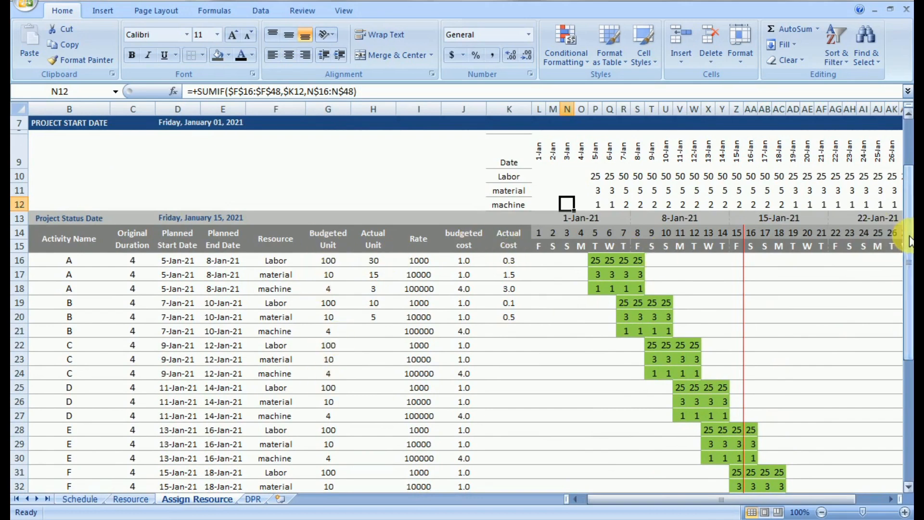
left_click_drag(908, 231, 907, 182)
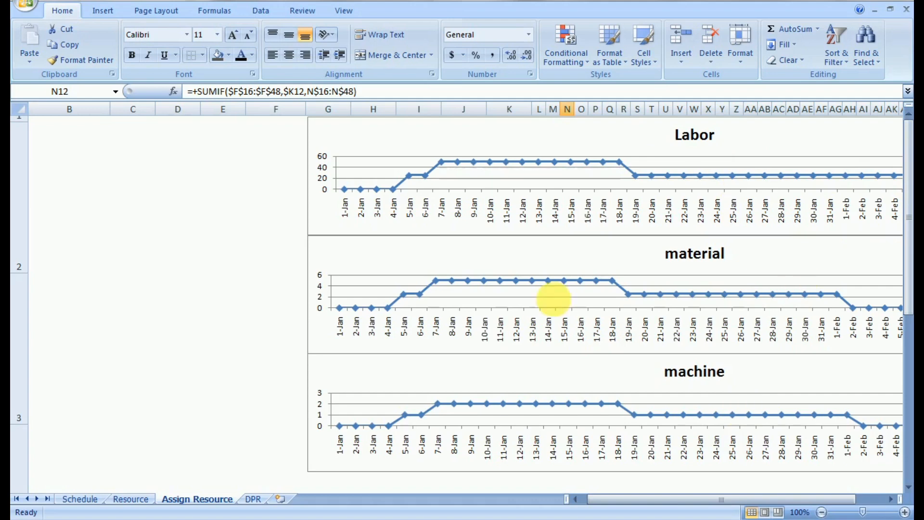
left_click_drag(907, 275, 909, 328)
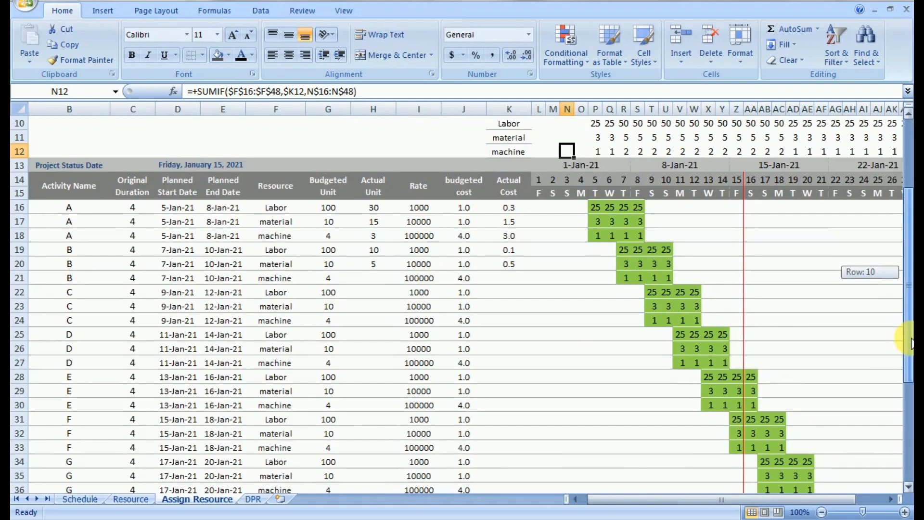
left_click(126, 500)
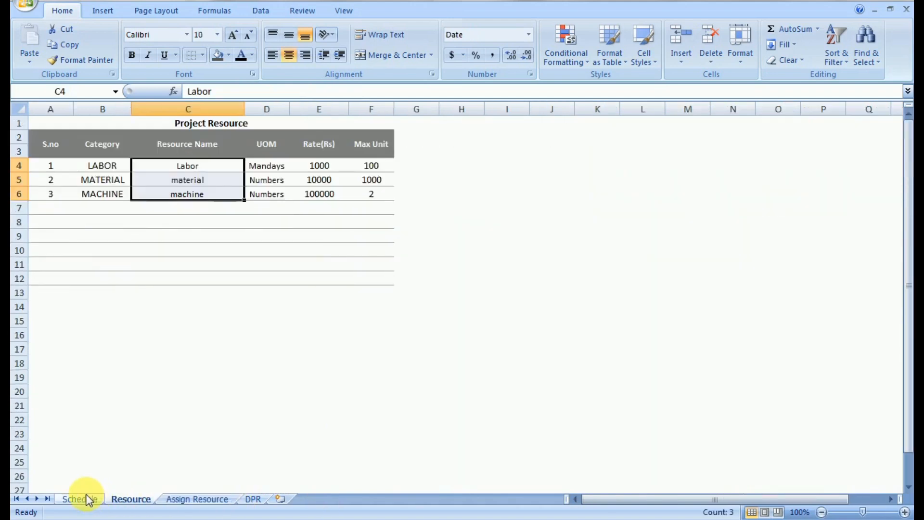
left_click(80, 498)
left_click_drag(584, 205, 587, 375)
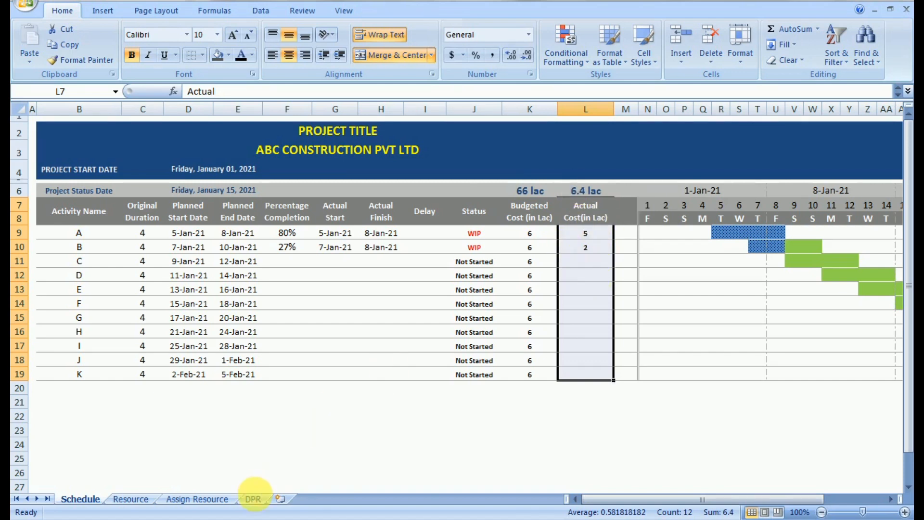
Examine the DPR sheet's Resource, Actual unit Consumed, Manager, UOM, Rate and Cost columns, checking resources against the Resource sheet.
left_click(253, 499)
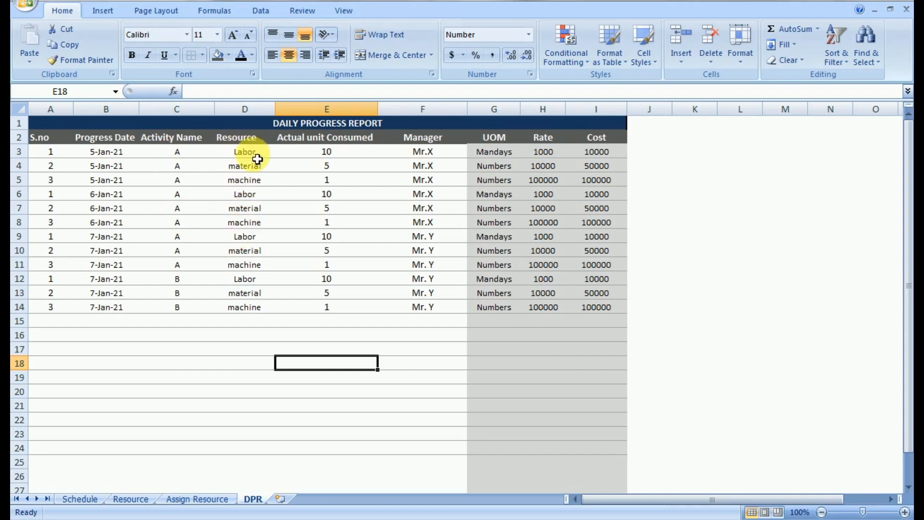
left_click_drag(242, 140, 244, 308)
left_click(130, 499)
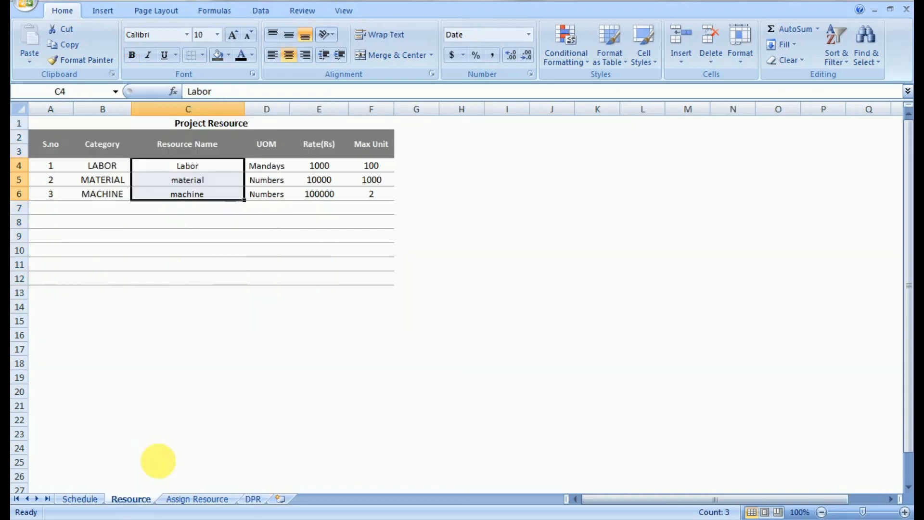
left_click(251, 499)
left_click_drag(320, 138, 332, 308)
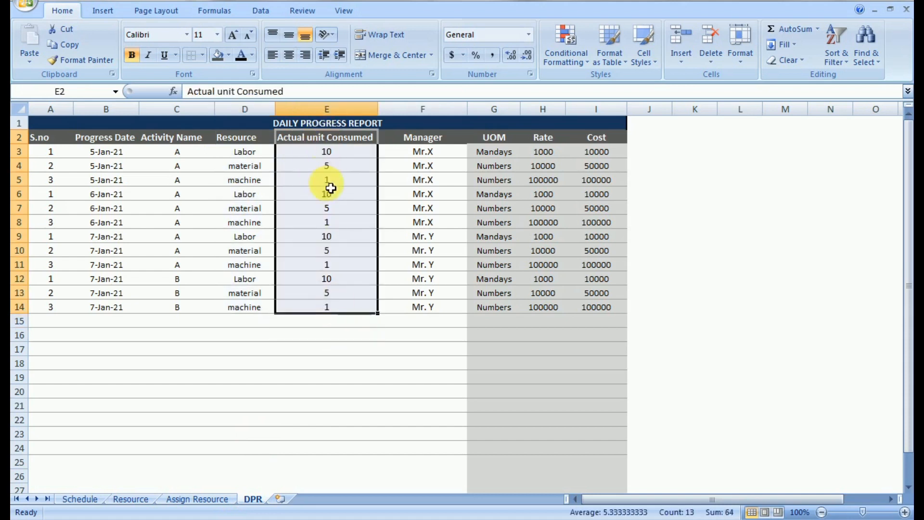
left_click_drag(419, 138, 423, 308)
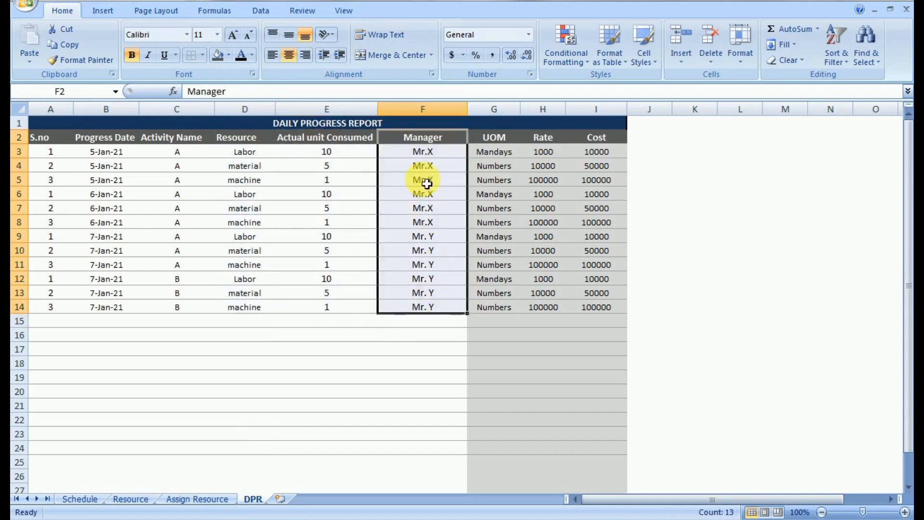
left_click_drag(499, 143, 592, 309)
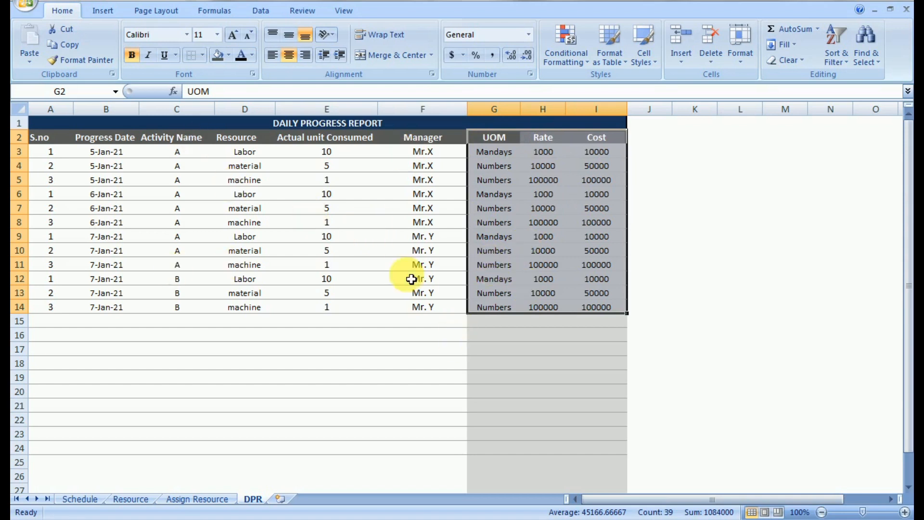
left_click(70, 499)
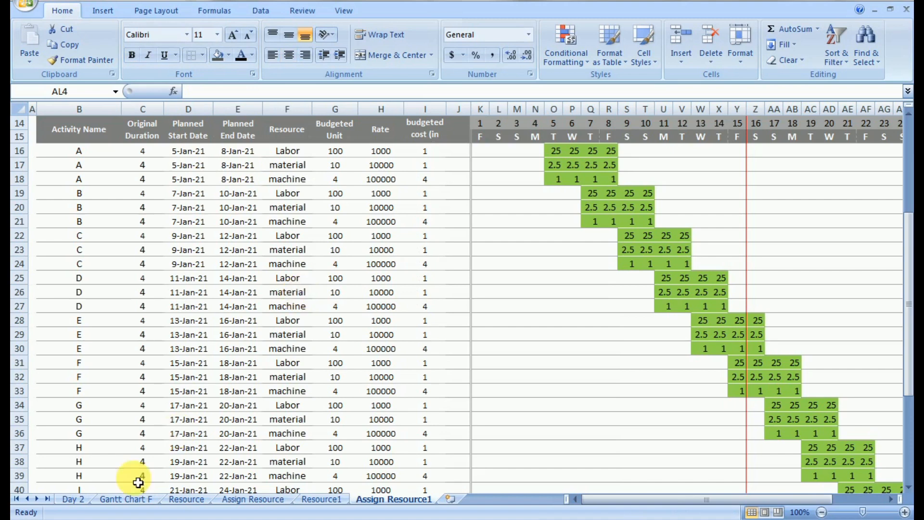
Starting from the Gantt Chart F sheet, add a new worksheet to the workbook and name it DPR.
left_click(126, 502)
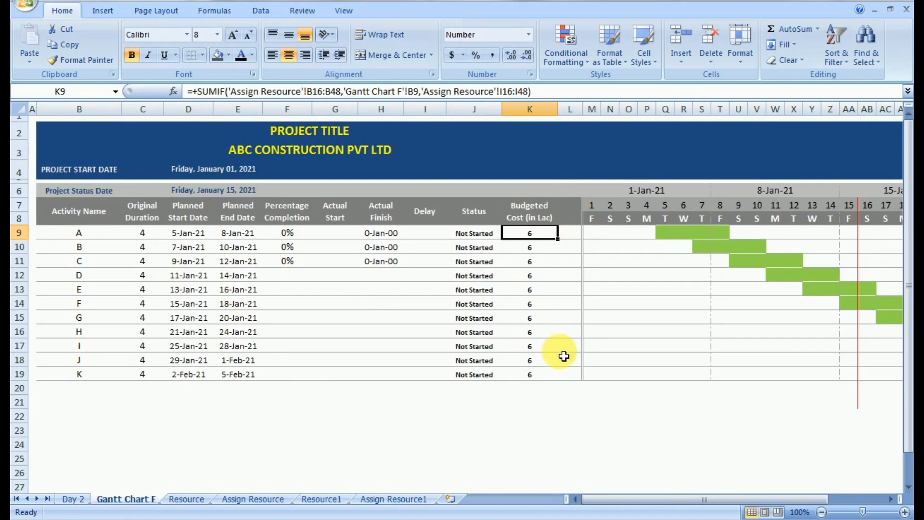
left_click(562, 219)
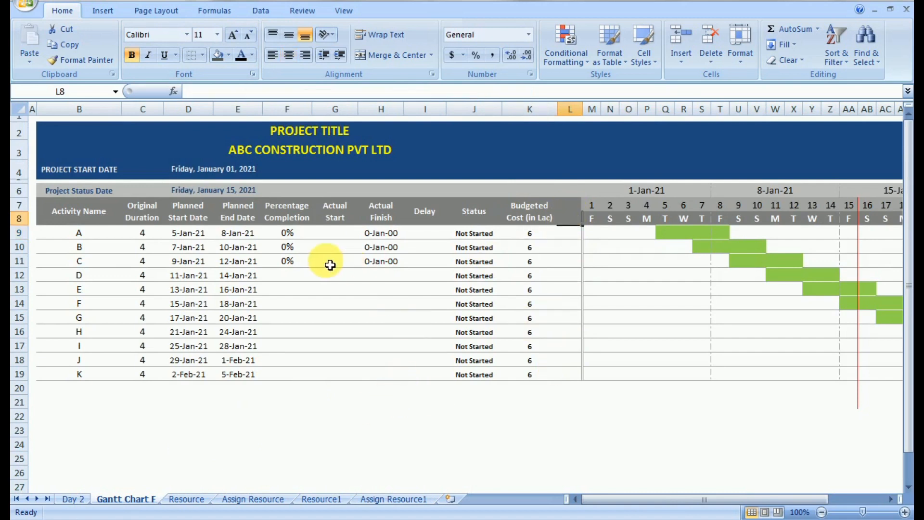
left_click(450, 499)
double_click(458, 499)
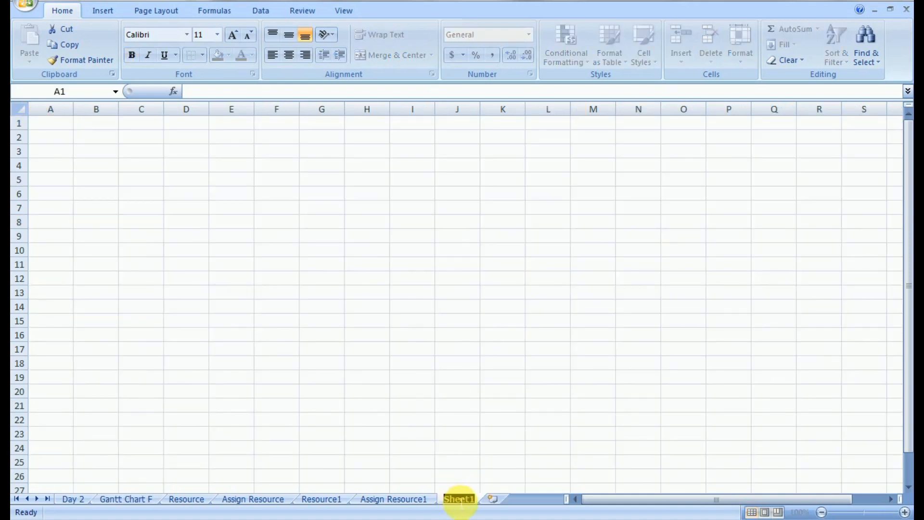
type("DPR")
left_click(379, 322)
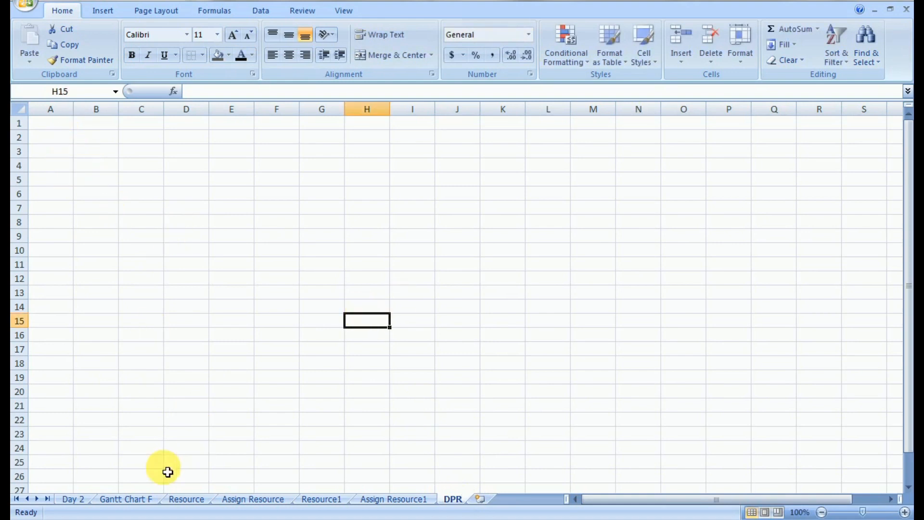
Copy the formatting of activity A's row (B9:K9) on Gantt Chart F to columns A through J of DPR, down to row 20.
left_click(129, 499)
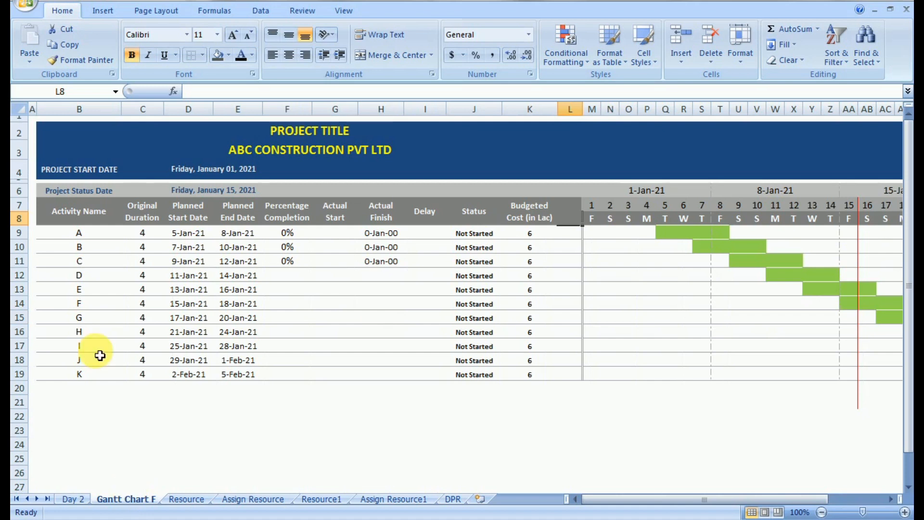
left_click(24, 239)
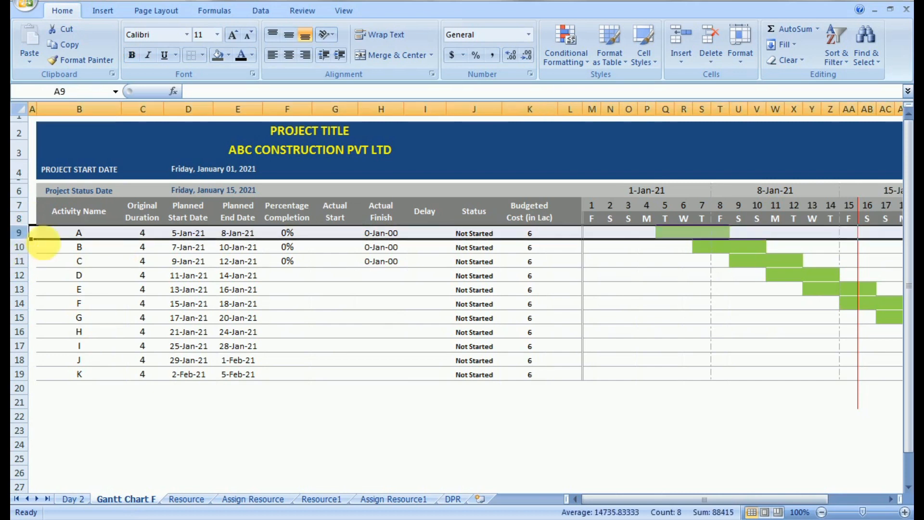
left_click_drag(97, 238, 546, 233)
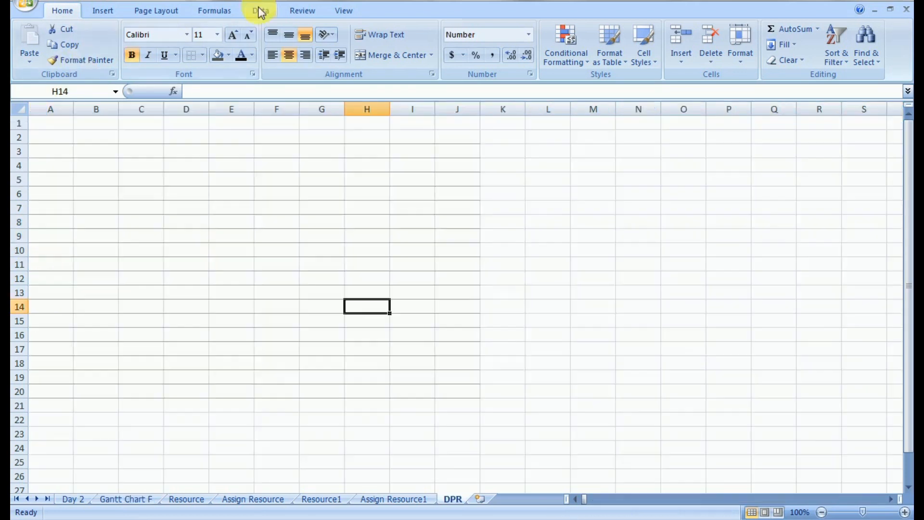
Hide the gridlines on the DPR sheet.
left_click(262, 12)
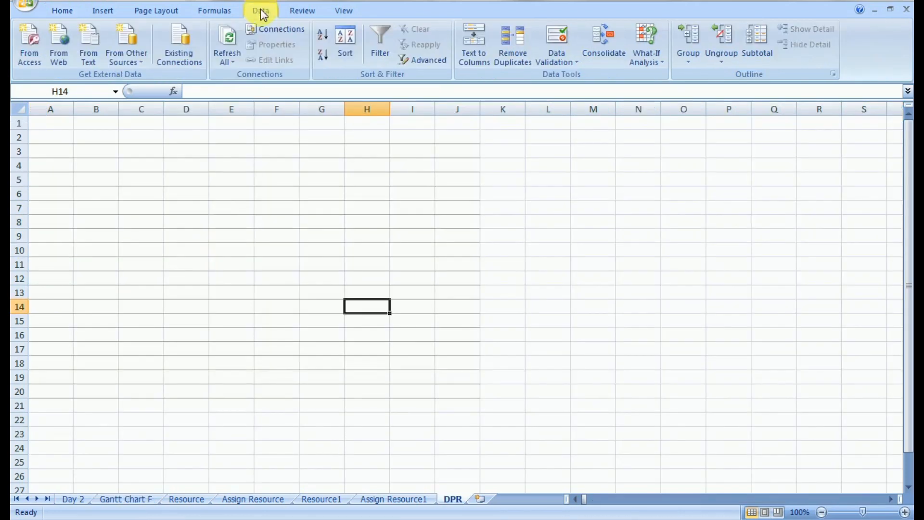
left_click(330, 13)
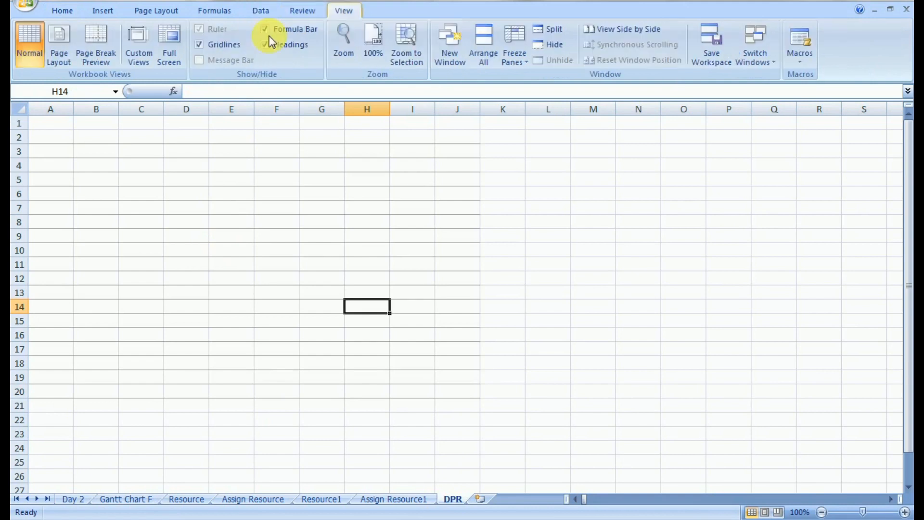
left_click(206, 46)
left_click(248, 252)
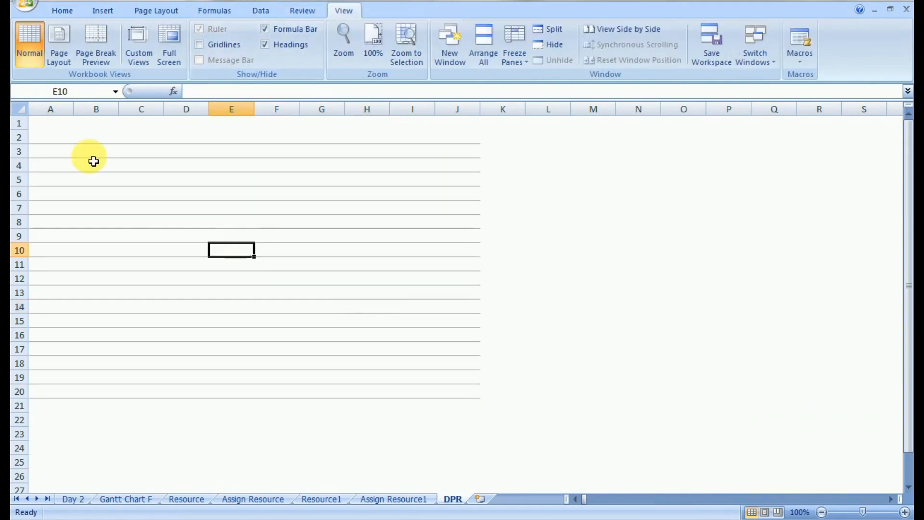
Apply outside borders to cells A1:J1 on DPR, and merge and center them as the title row.
left_click_drag(41, 127, 458, 126)
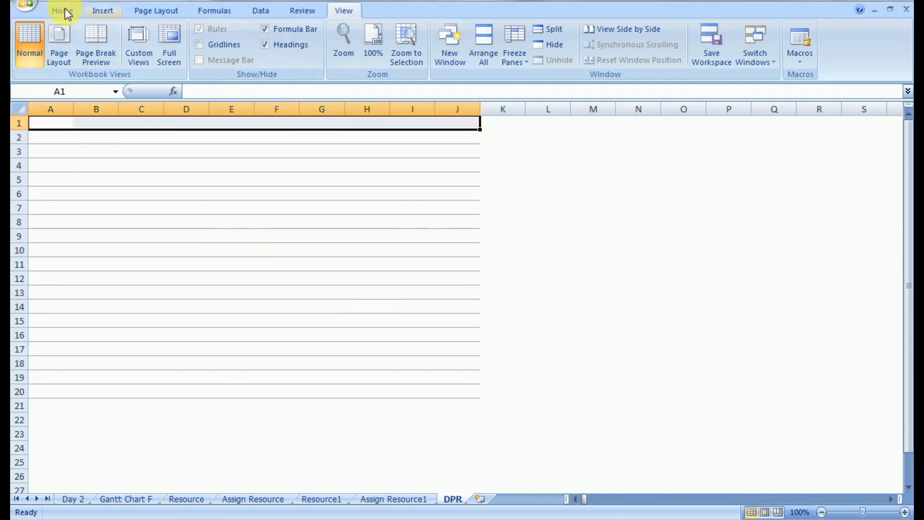
scroll(187, 64, "up", 6)
left_click(202, 55)
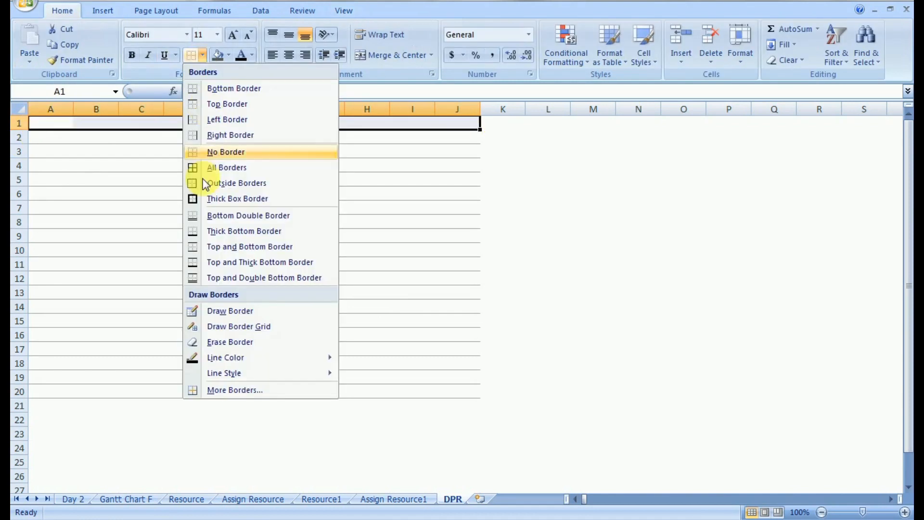
left_click(195, 183)
left_click(221, 165)
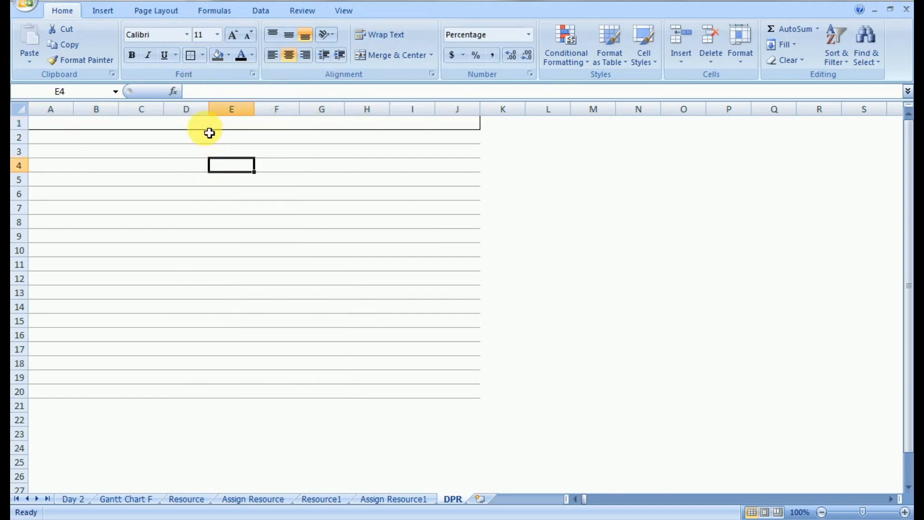
left_click(207, 127)
left_click_drag(49, 128, 455, 127)
left_click(387, 55)
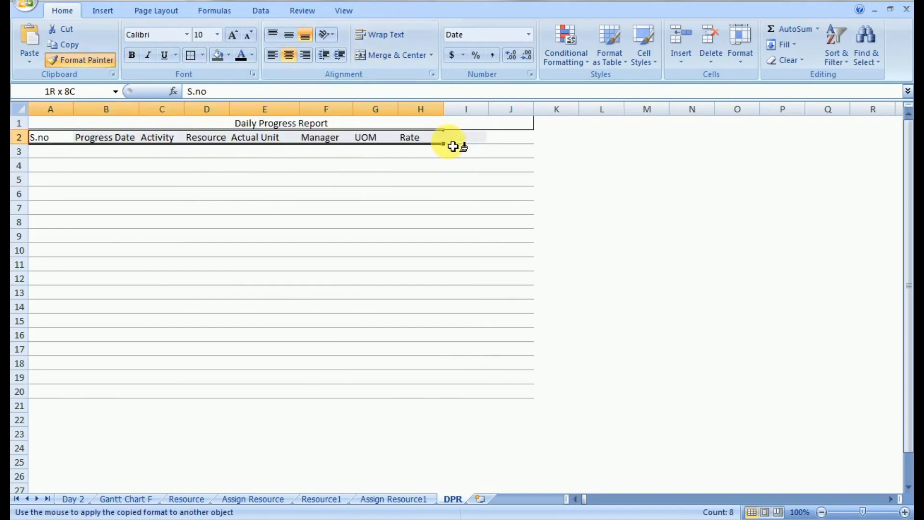
Apply the copied Gantt Chart F header formatting to the DPR column headings in A2:I2.
left_click_drag(454, 144, 462, 139)
left_click(420, 222)
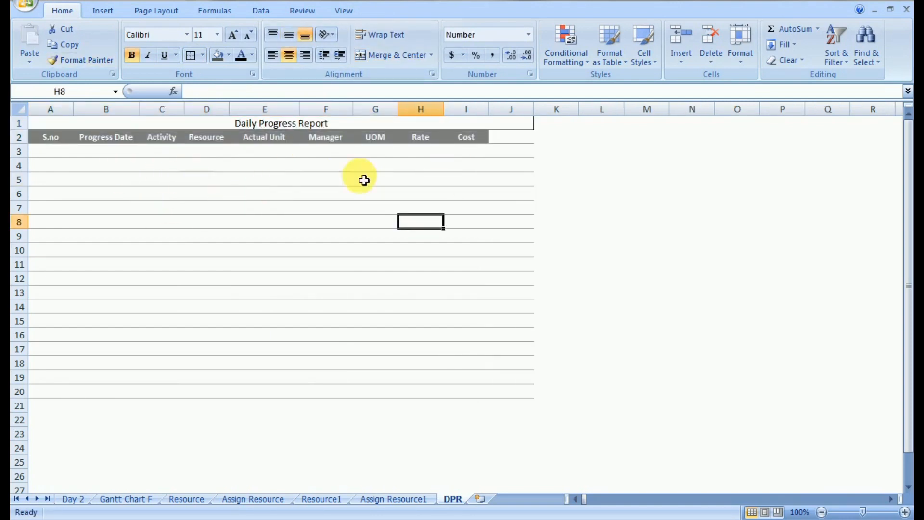
left_click_drag(378, 140, 449, 143)
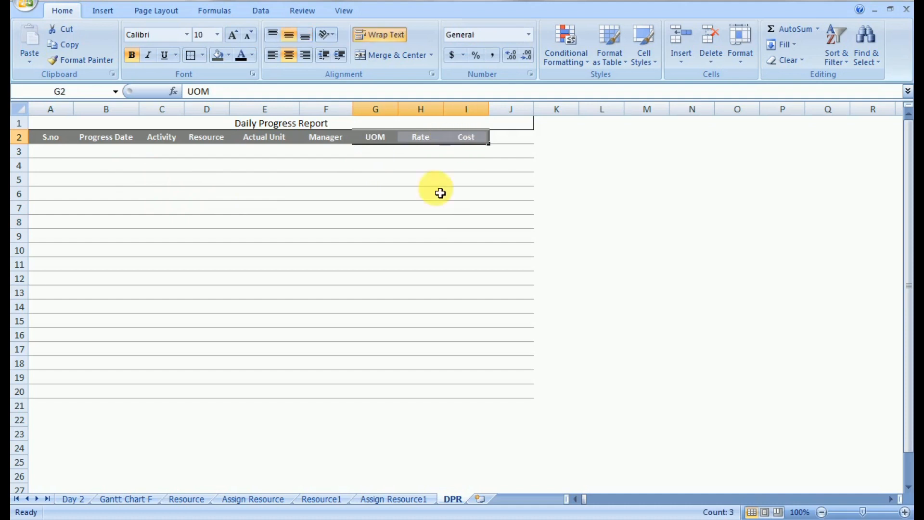
Enter serial numbers 1, 2 and 3 in the S.no column, cells A3 to A5.
left_click(55, 152)
type("1")
key("Return")
type("2")
key("Return")
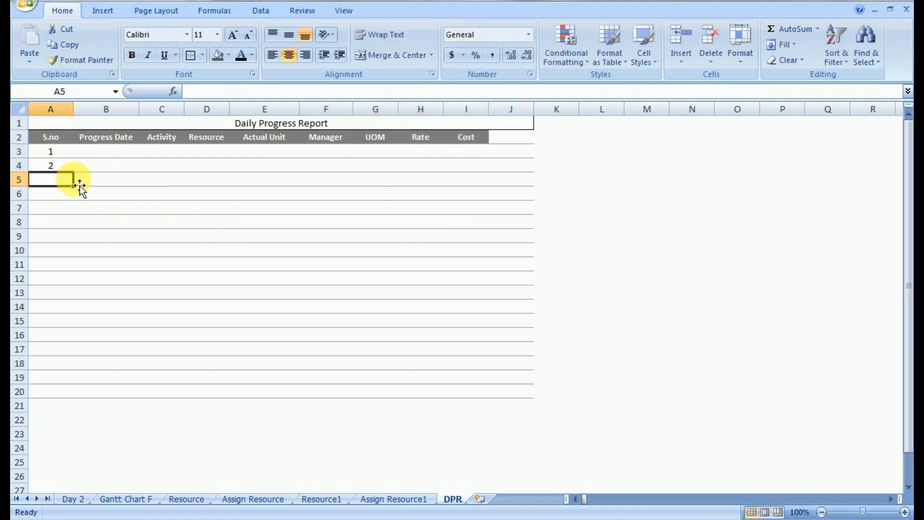
type("3")
key("Tab")
Enter 1/5/21 as the Progress Date of the first record in cell B3.
key("Up")
key("Up")
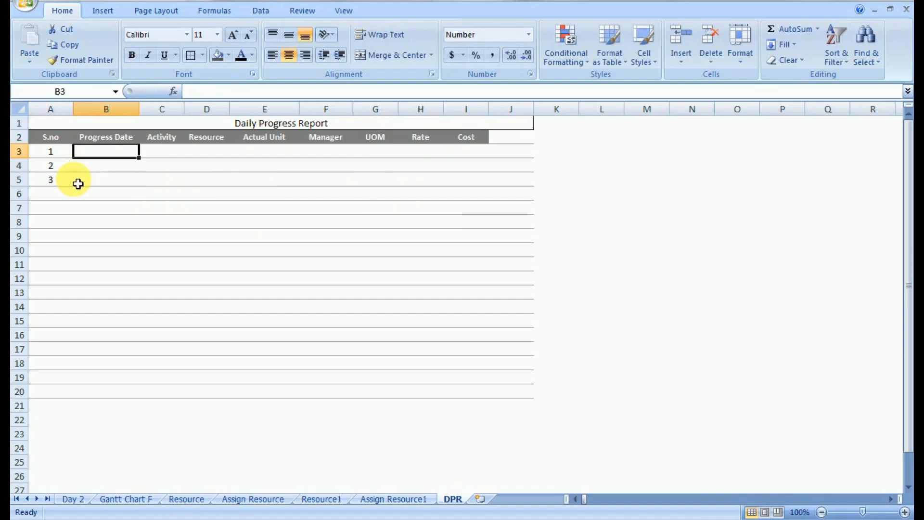
type("1")
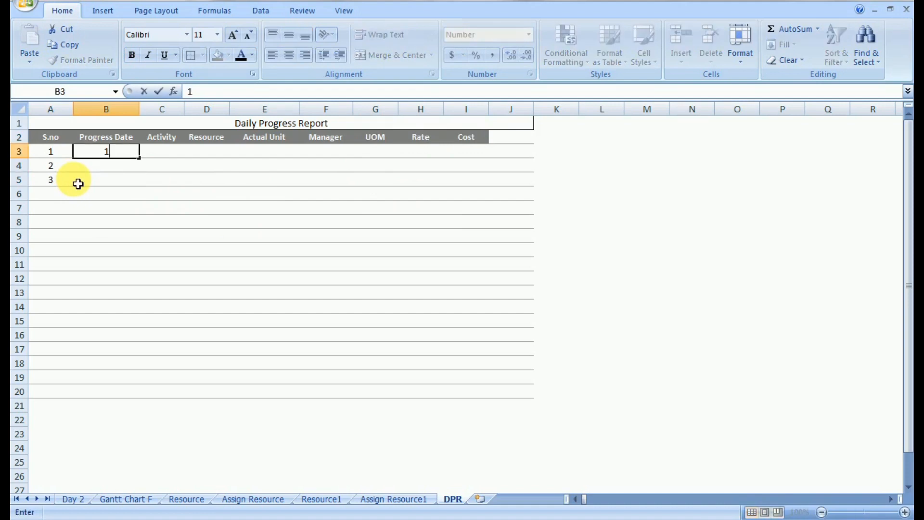
type("/5/21")
key("Return")
key("Up")
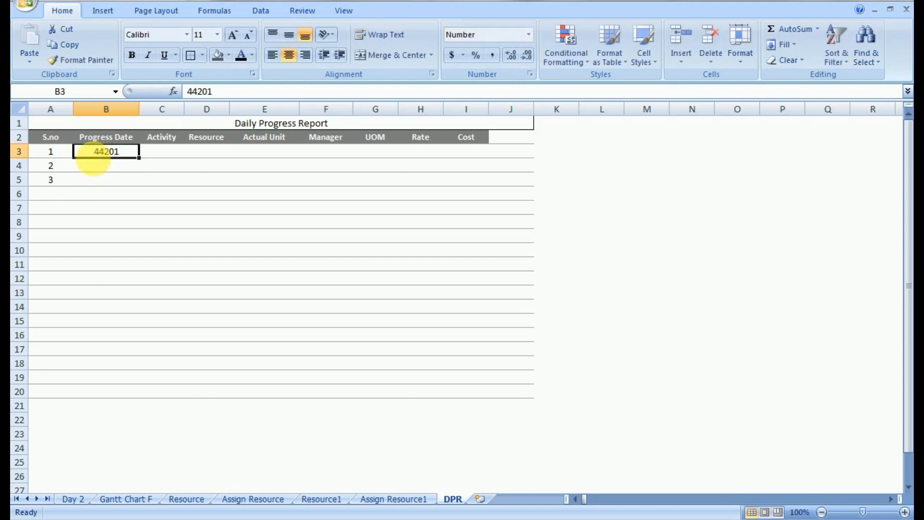
Copy the date formatting of the first Planned Start Date on Gantt Chart F onto cell B3 of DPR.
left_click(133, 503)
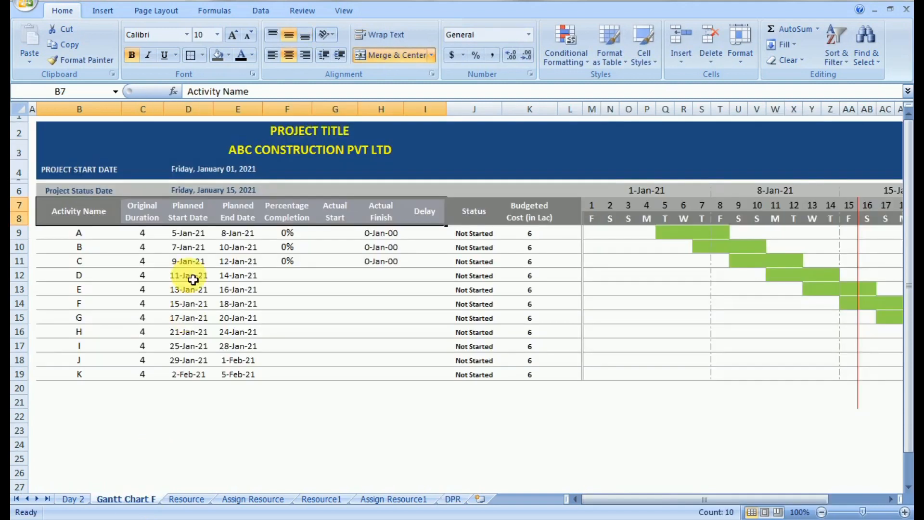
left_click(186, 235)
left_click(81, 60)
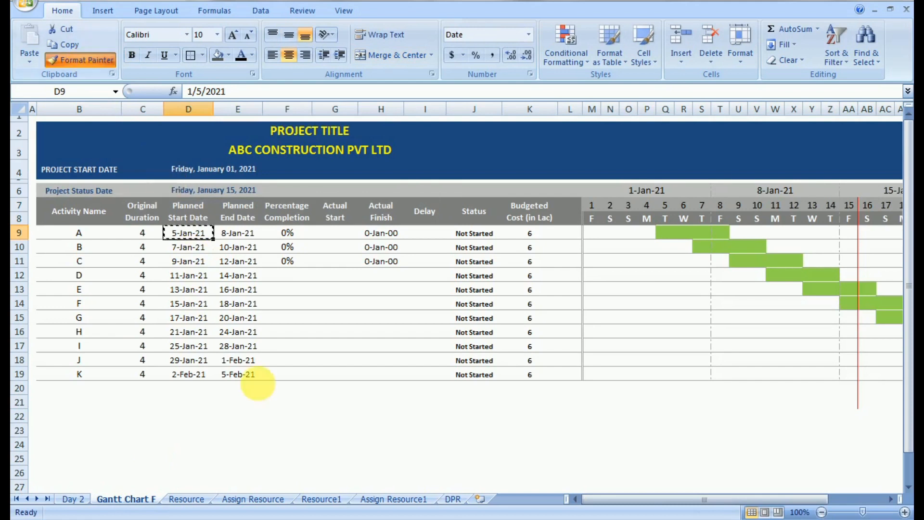
left_click(453, 500)
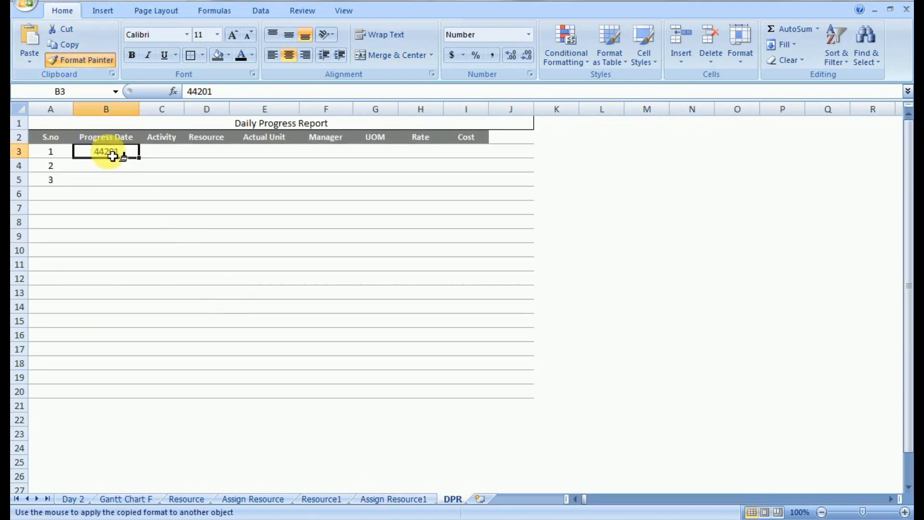
left_click(115, 151)
left_click(127, 189)
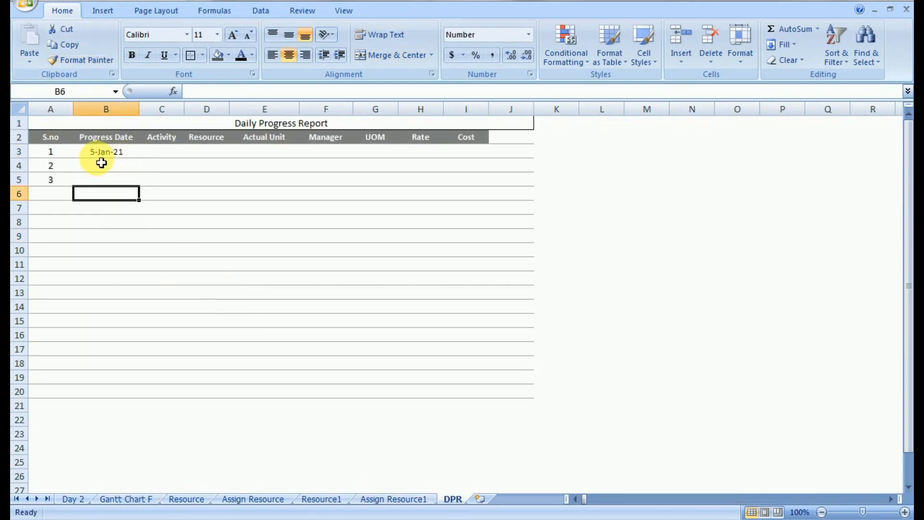
Copy the Progress Date in B3 into the second and third records, cells B4 and B5.
left_click(105, 156)
key("ctrl+c")
left_click_drag(104, 157, 109, 189)
key("ctrl+v")
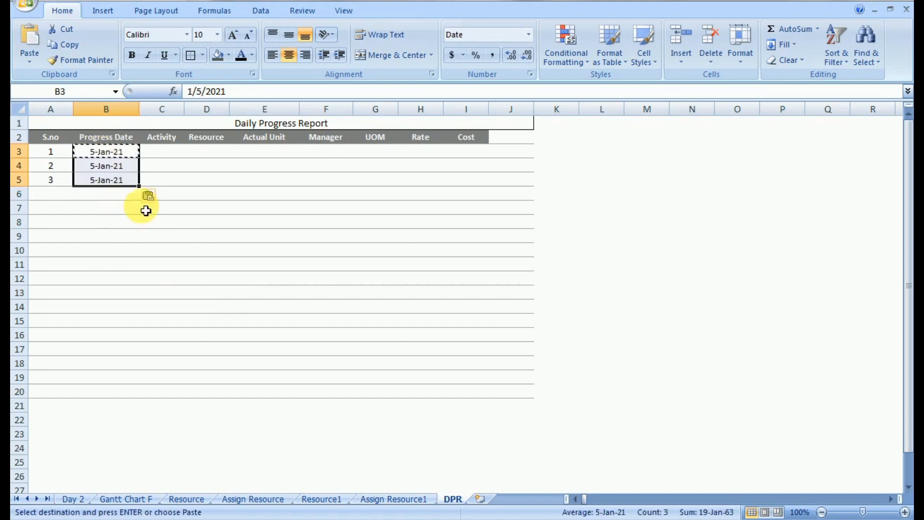
left_click(130, 220)
Enter A as the Activity in C3 and copy it into C4 and C5.
left_click(164, 154)
type("A")
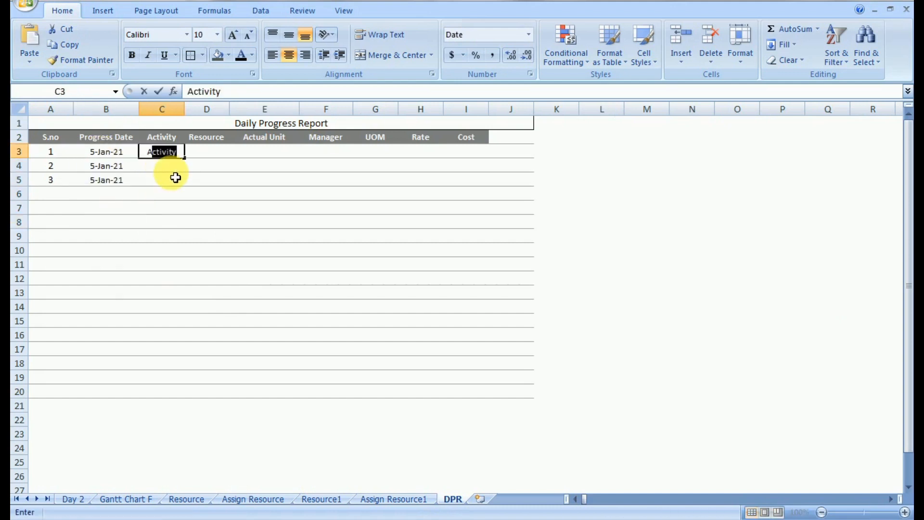
left_click(174, 186)
left_click(172, 152)
key("ctrl+c")
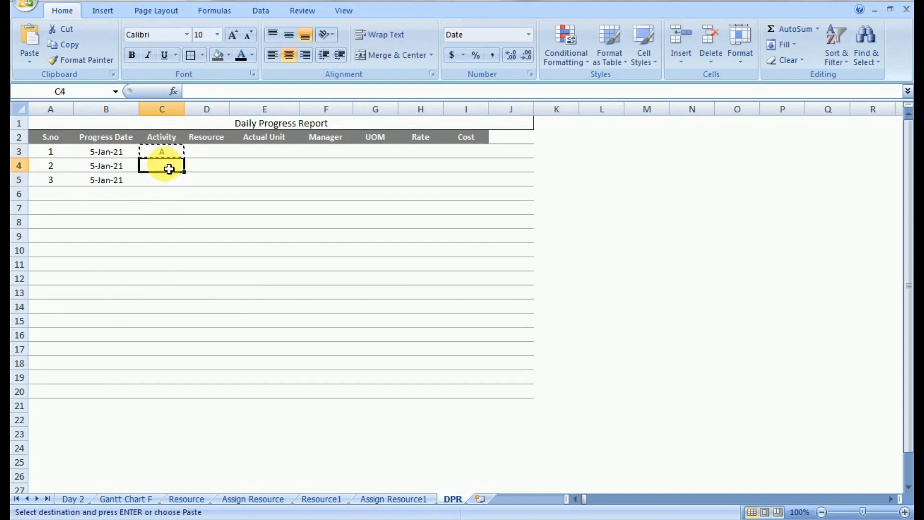
key("ctrl+v")
left_click(177, 182)
key("ctrl+v")
left_click(179, 208)
key("Escape")
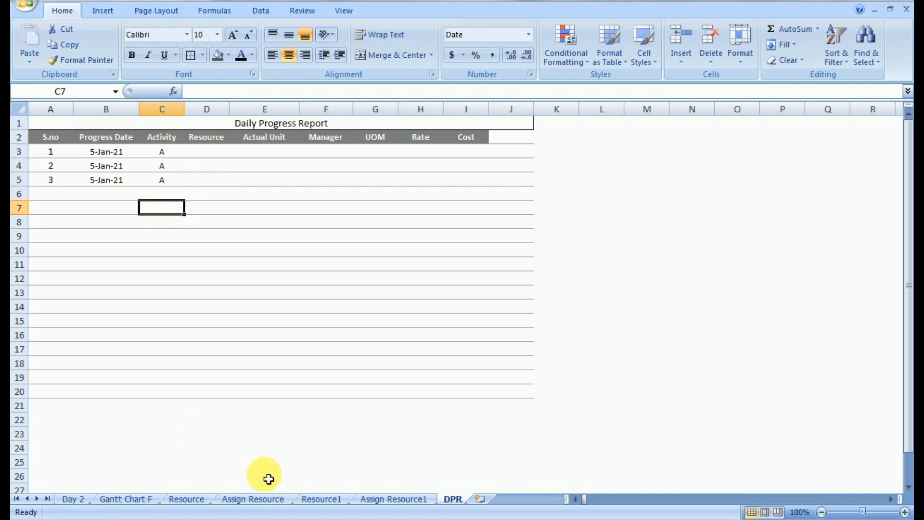
Copy the three resource names from C4:C6 of the Resource sheet into DPR, starting at cell N2.
left_click(190, 499)
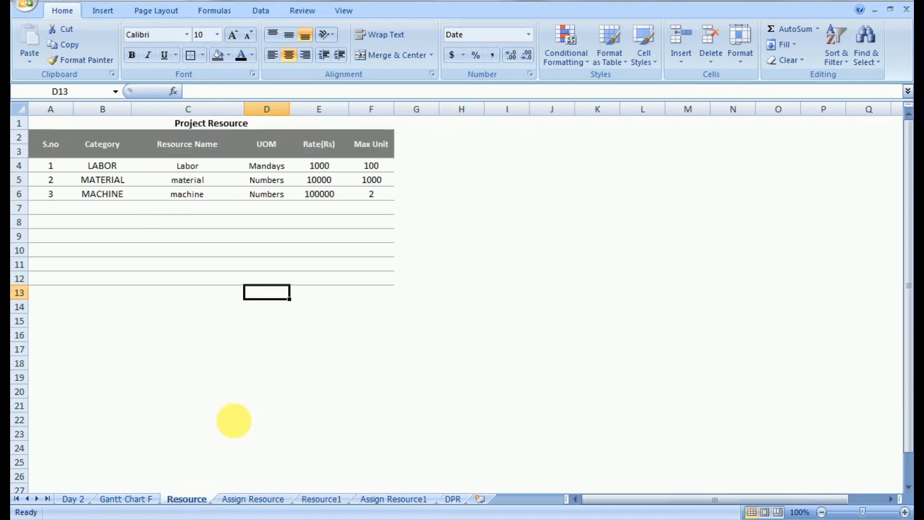
left_click_drag(187, 172, 194, 197)
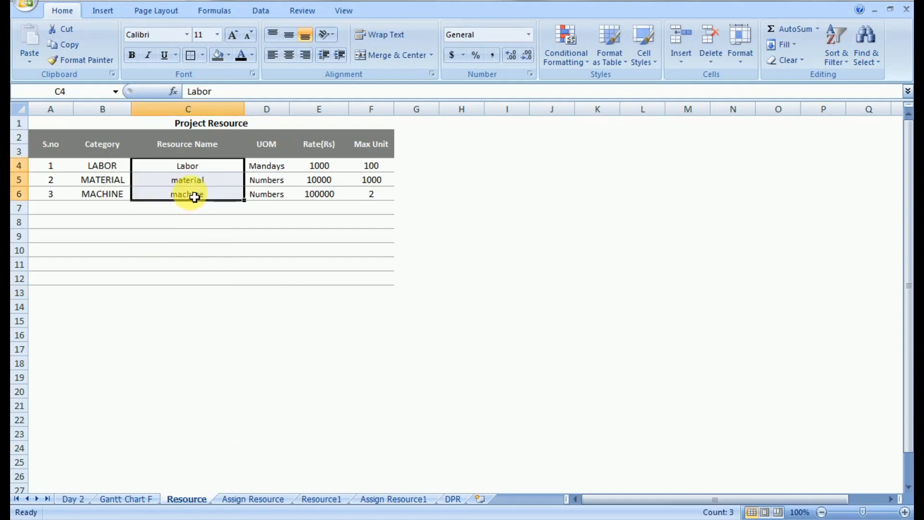
key("ctrl+c")
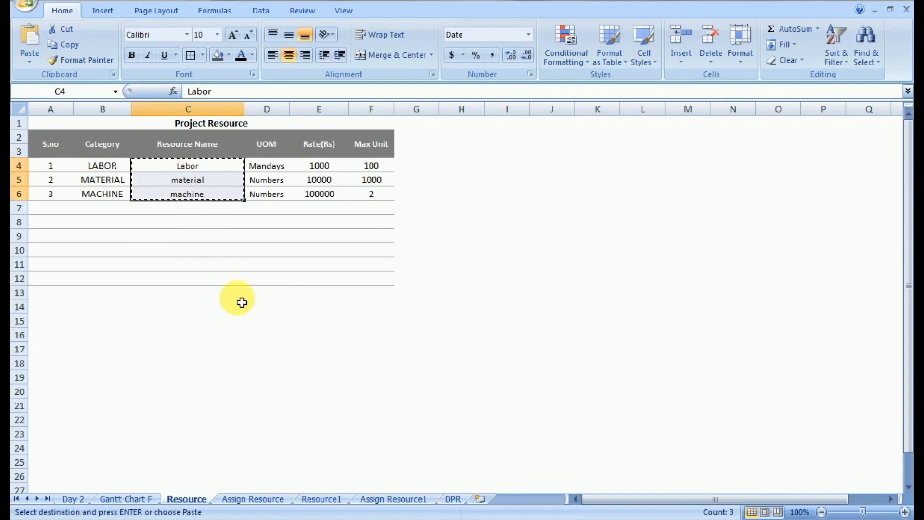
left_click(452, 499)
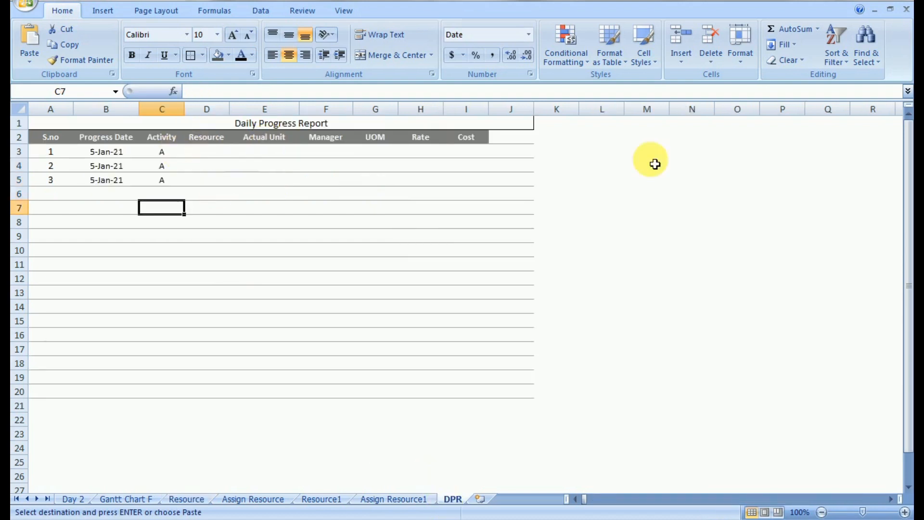
left_click(710, 141)
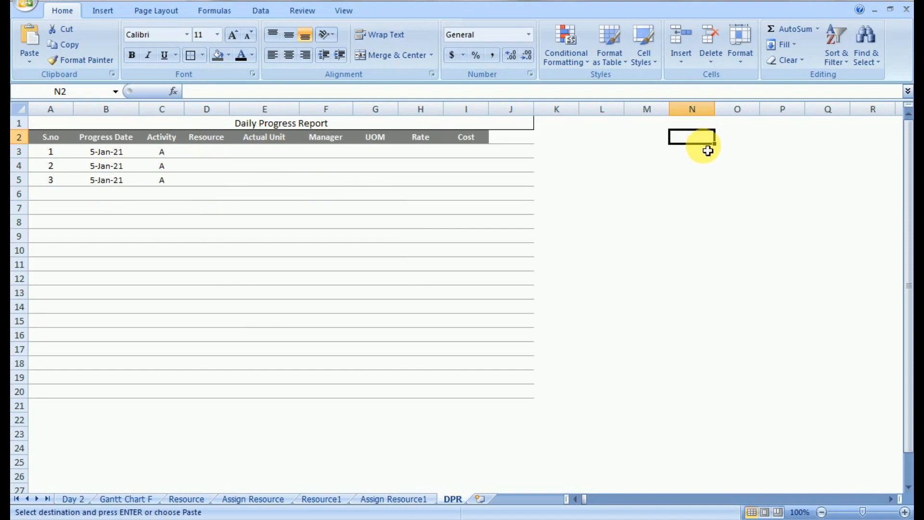
key("ctrl+v")
left_click(701, 192)
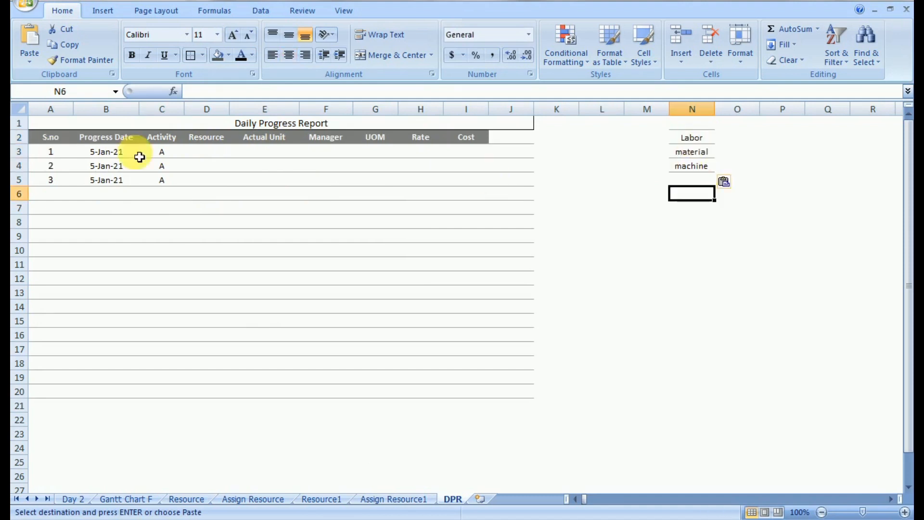
Add List data validation to Resource cell D3, with =$N$2:$N$4 as its source.
left_click(211, 157)
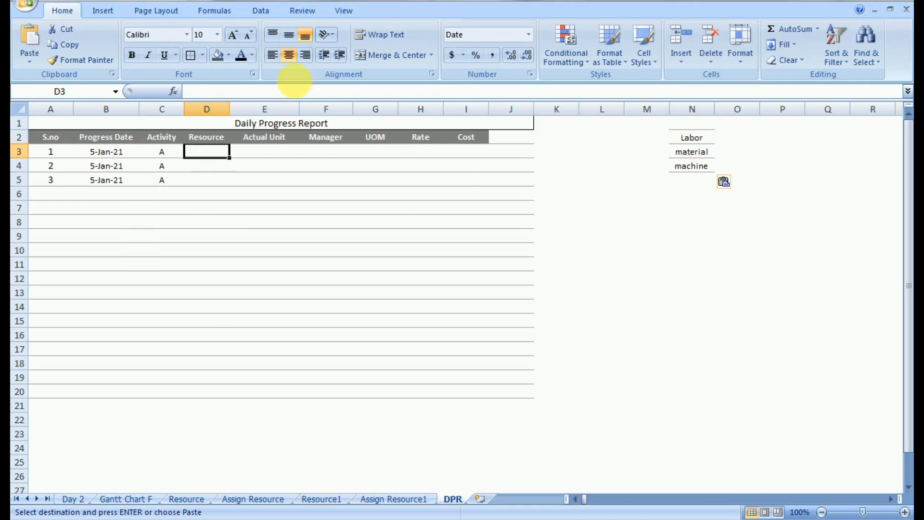
left_click(260, 11)
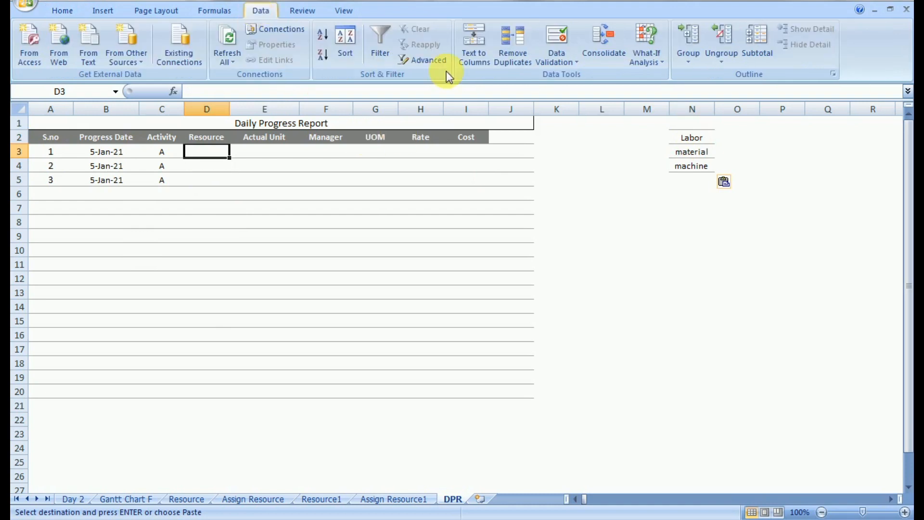
left_click(547, 64)
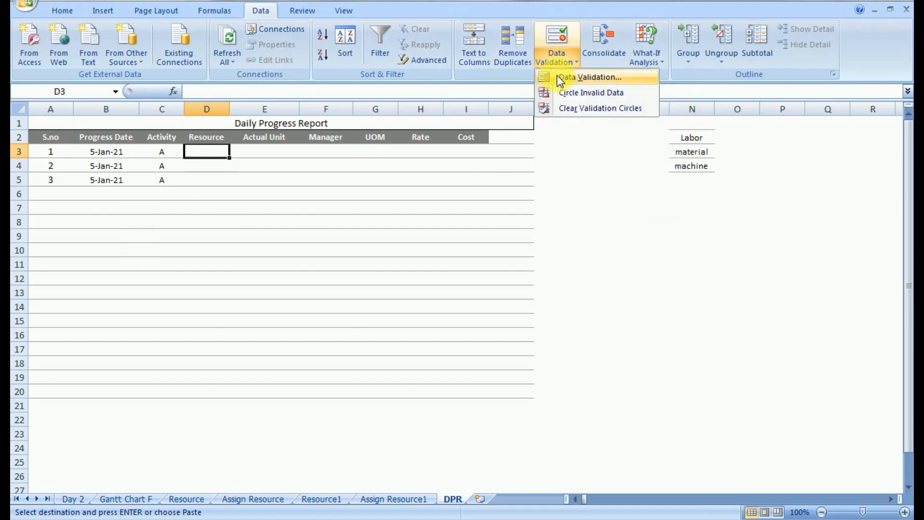
left_click(556, 75)
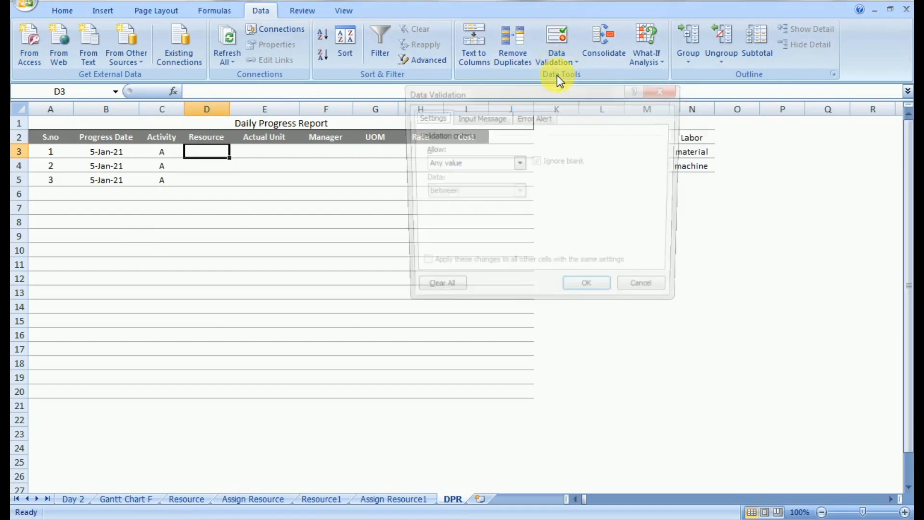
left_click(516, 167)
left_click(452, 205)
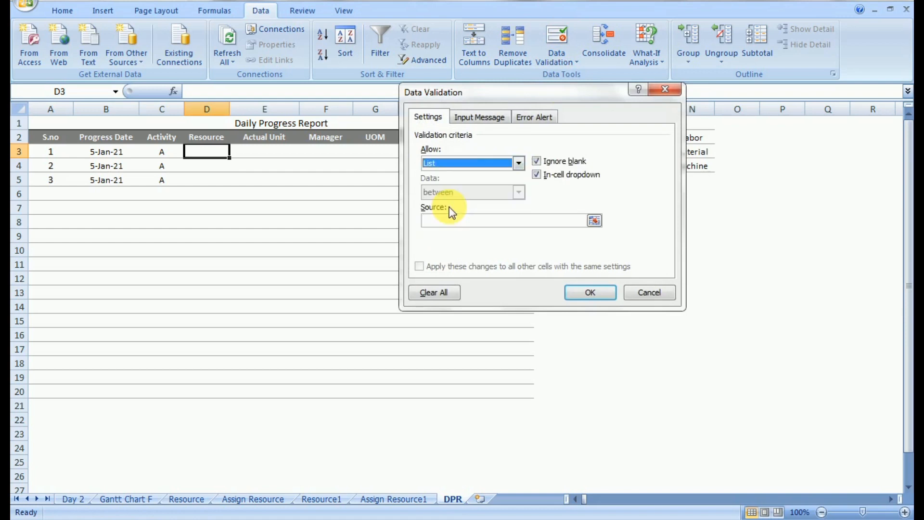
left_click(594, 220)
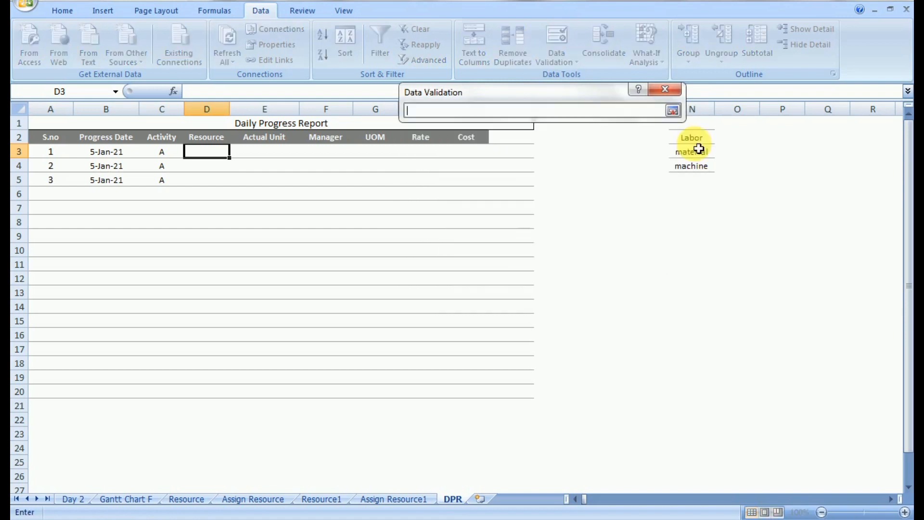
left_click_drag(699, 141, 683, 167)
left_click(672, 111)
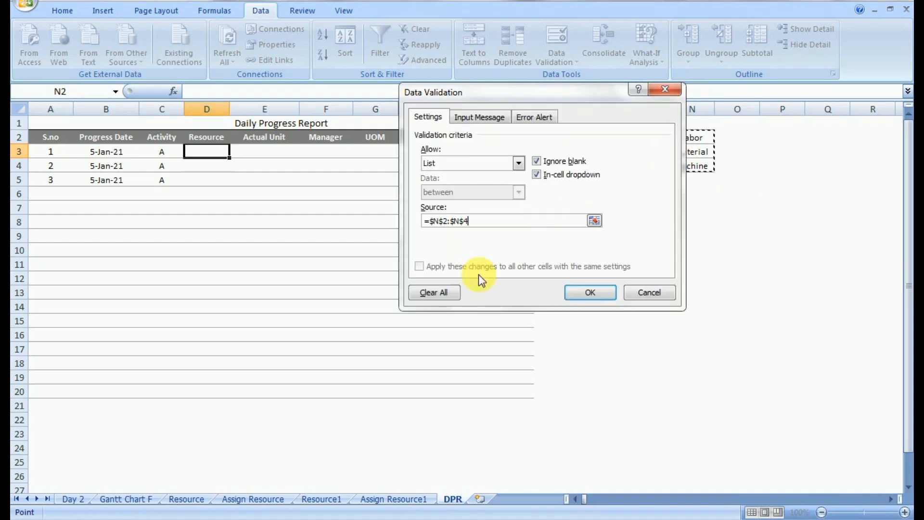
left_click(582, 293)
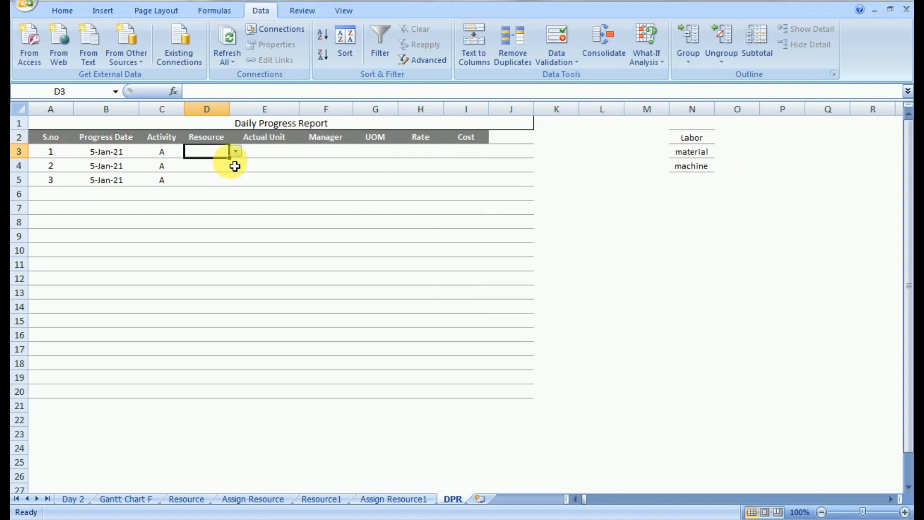
Copy the validated cell D3 down the Resource column to D20.
key("ctrl+c")
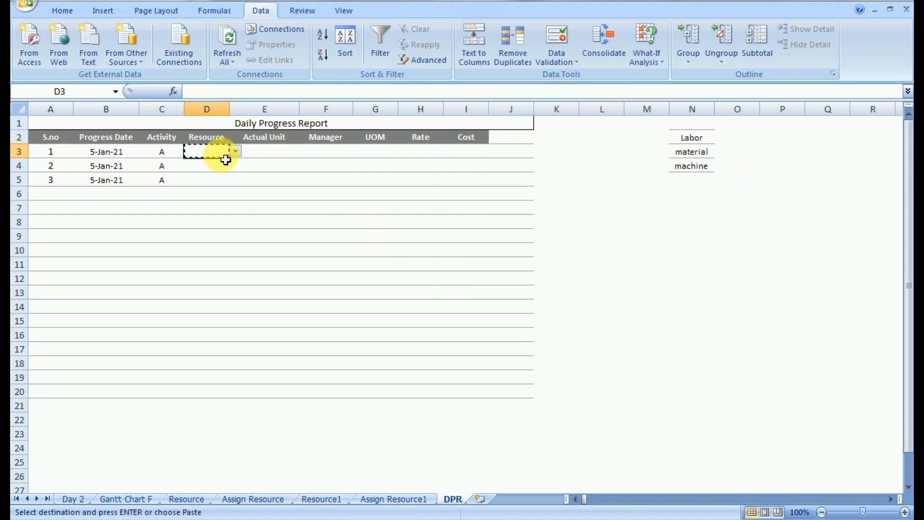
left_click_drag(206, 151, 206, 393)
left_click(217, 308)
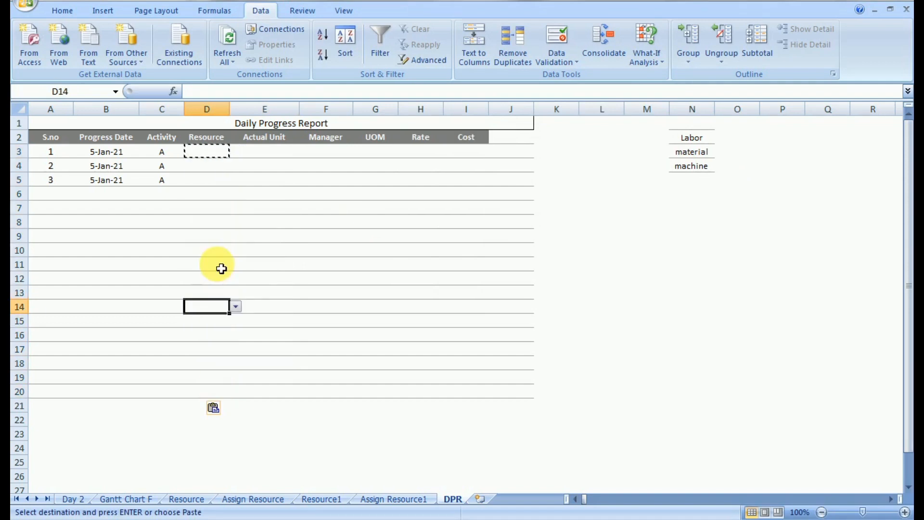
left_click(212, 250)
Choose Labor, material and machine as the resources of the three records in D3, D4 and D5.
left_click(206, 157)
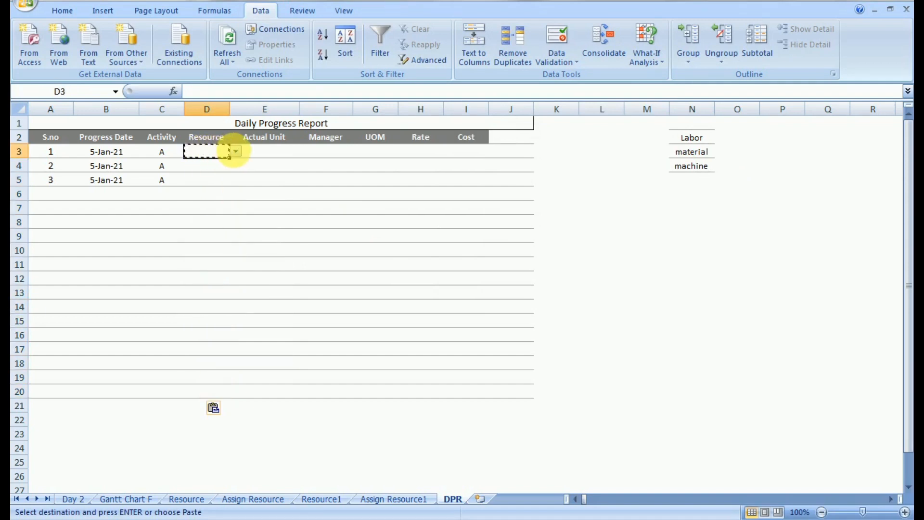
left_click(234, 151)
left_click(216, 163)
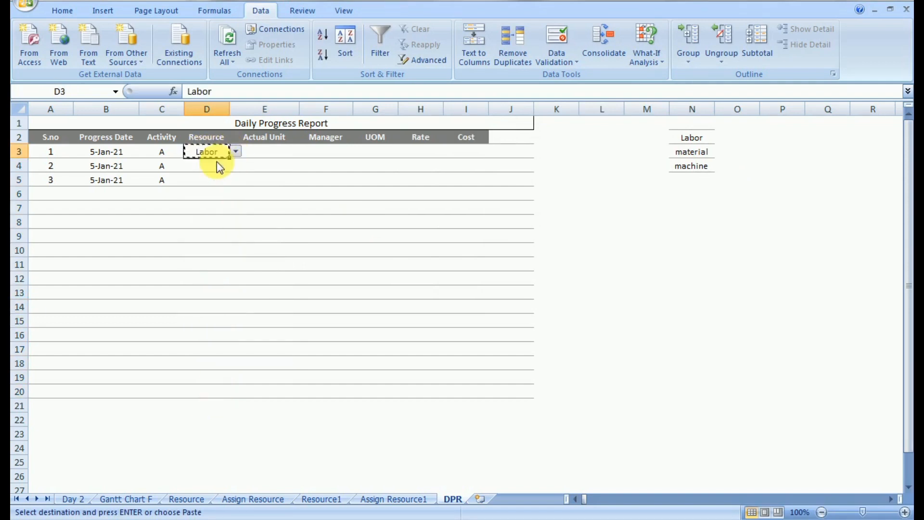
left_click(217, 166)
left_click(235, 166)
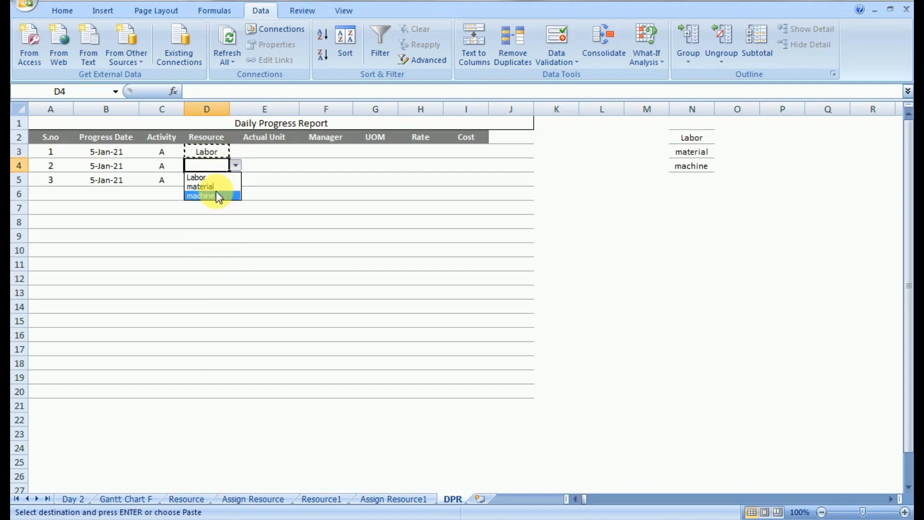
left_click(212, 186)
left_click(213, 183)
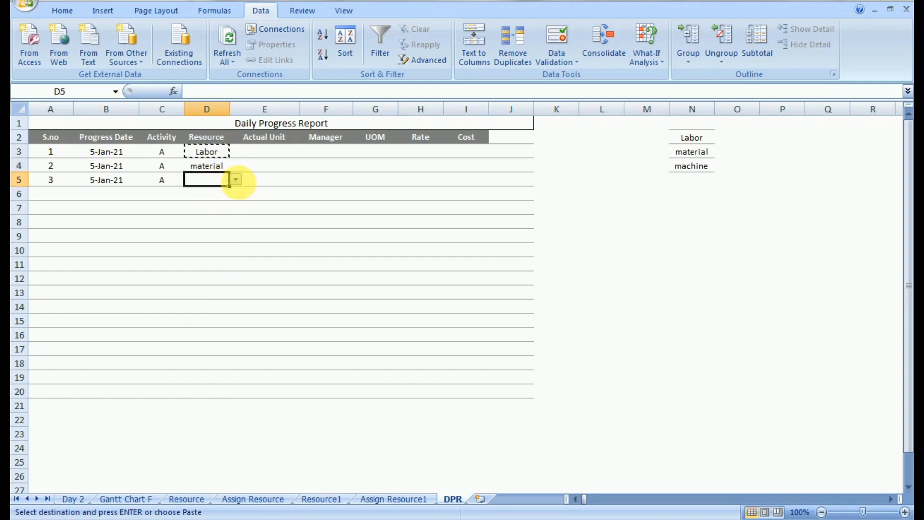
left_click(236, 180)
left_click(209, 210)
left_click(230, 223)
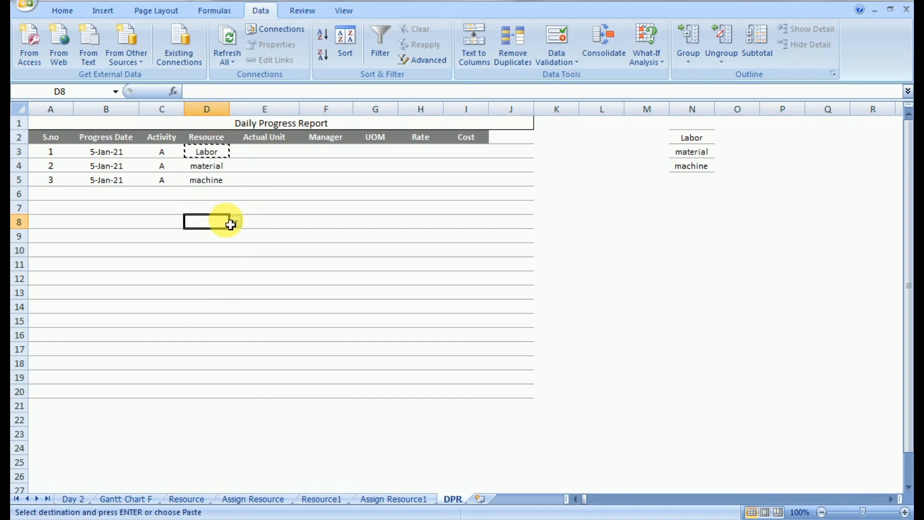
Enter 10, 5 and 1 as plain-number Actual Units in E3:E5, and fill in the manager's name in F3:F5.
left_click(262, 153)
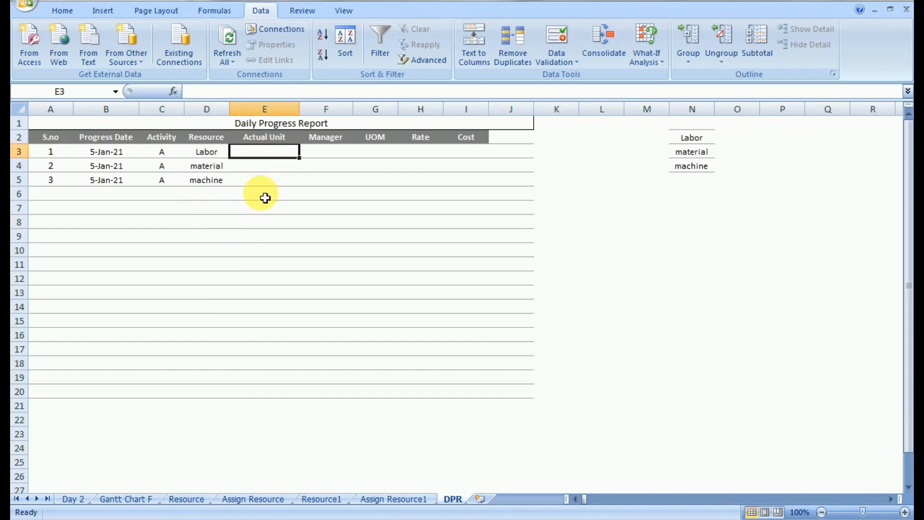
type("1")
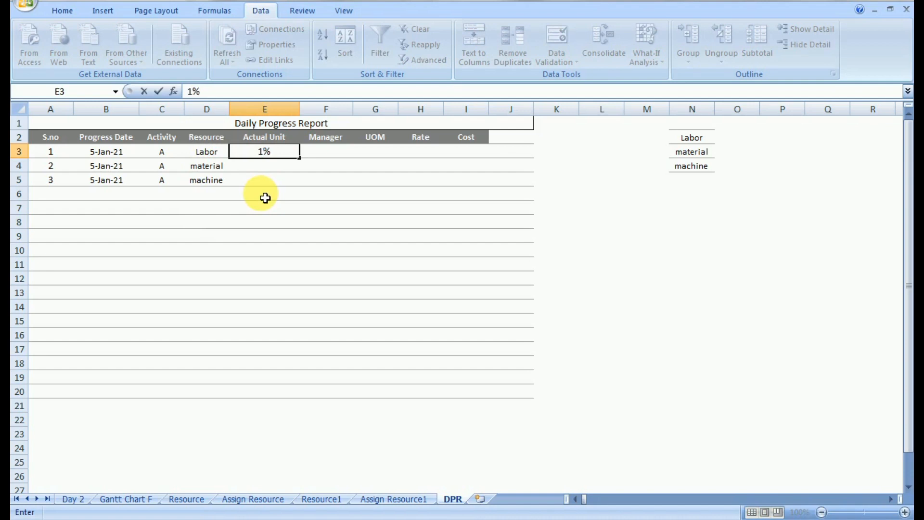
type("0")
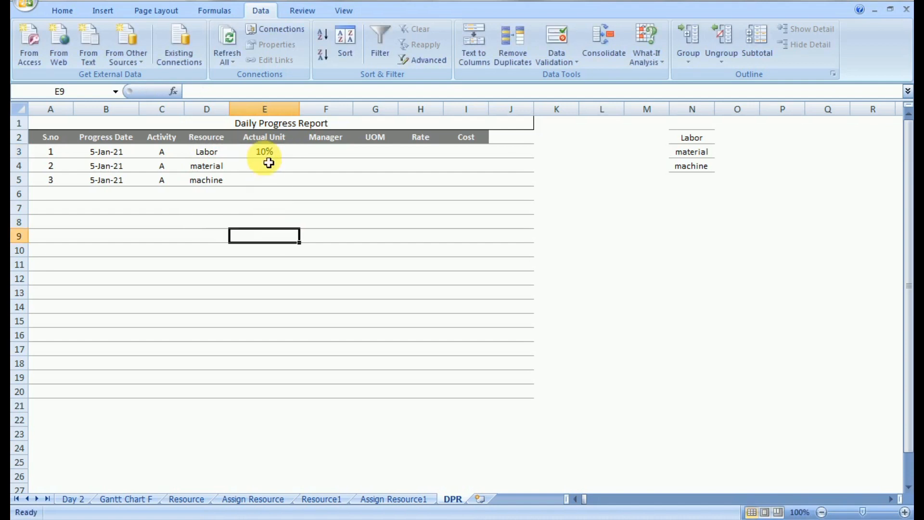
left_click(64, 168)
left_click(58, 10)
Shade the UOM, Rate and Cost cells G3:I20 with a light gray fill.
left_click_drag(371, 151, 477, 394)
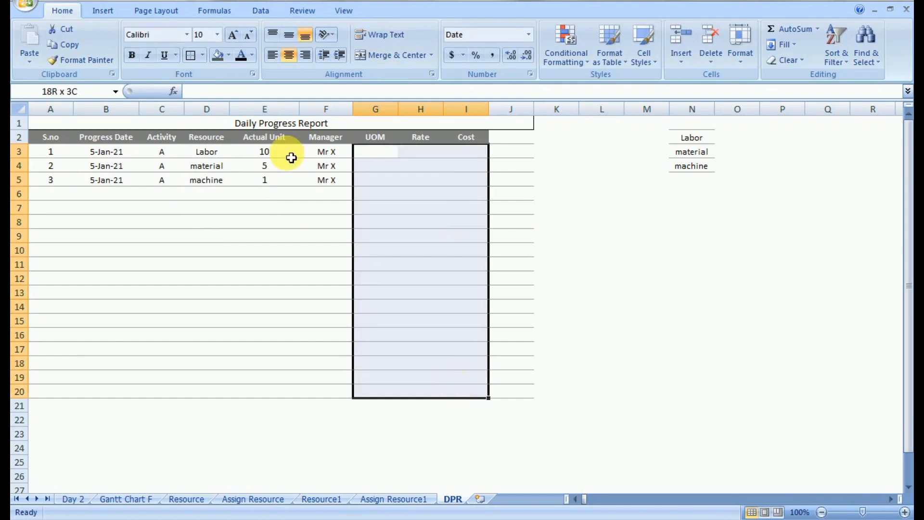
left_click(229, 56)
left_click(215, 108)
left_click(410, 182)
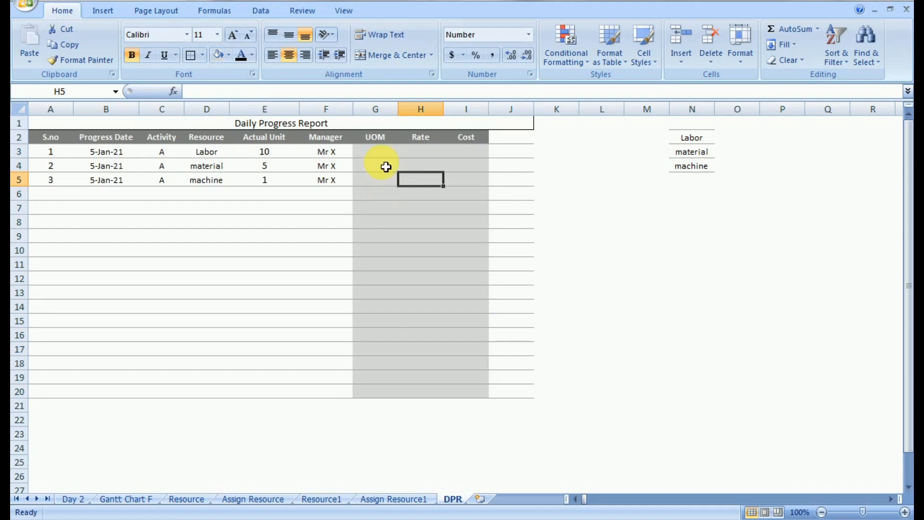
left_click(374, 153)
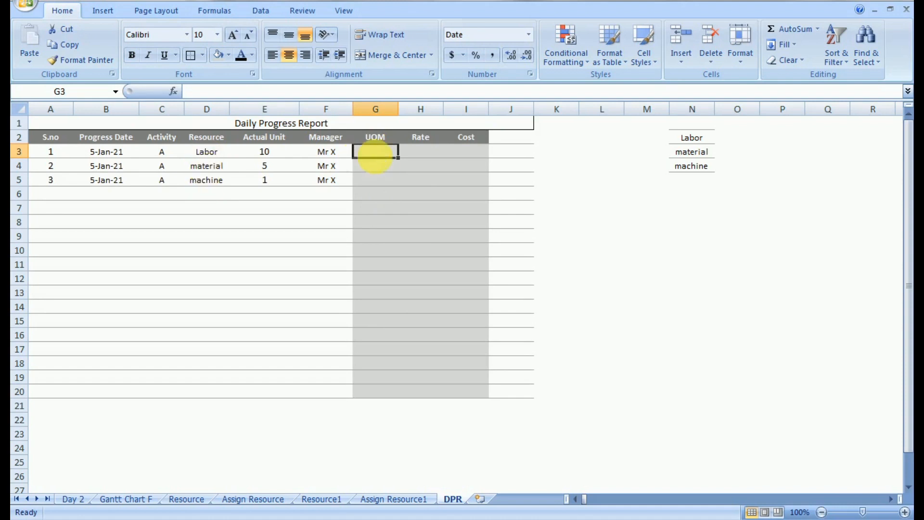
Enter an exact-match VLOOKUP in G3 that looks up D3 in Resource!C4:D6 and returns column 2 as the UOM.
type("+v")
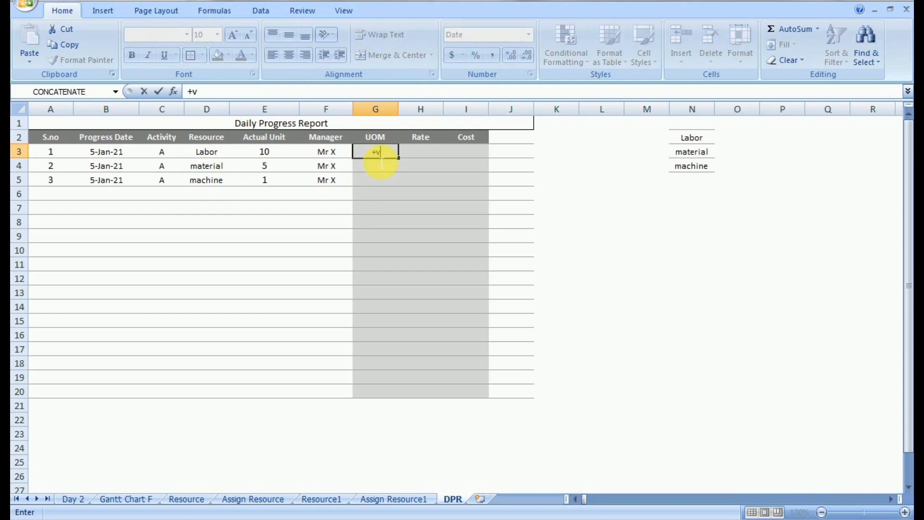
type("lookup(")
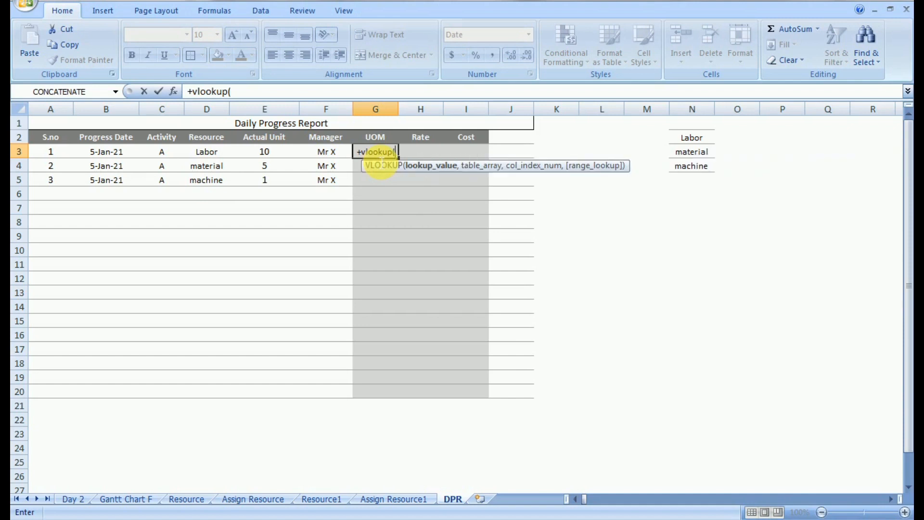
left_click(221, 153)
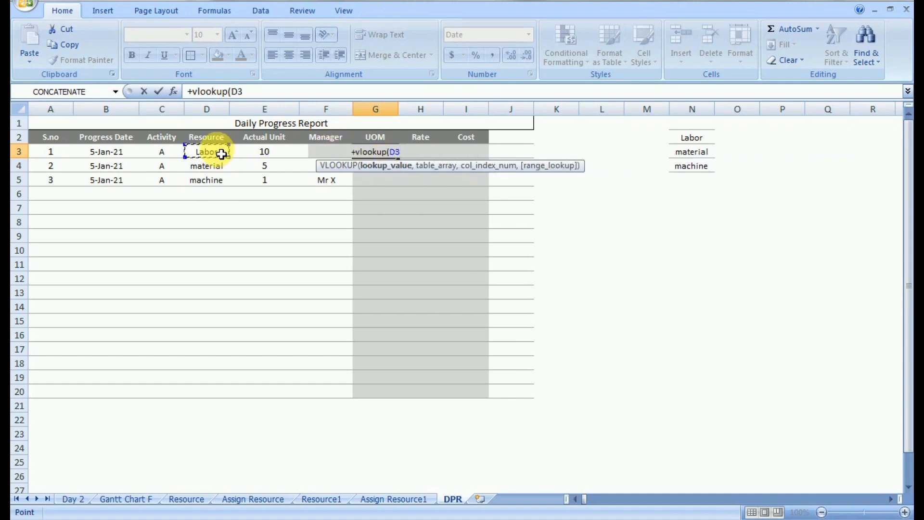
type(",")
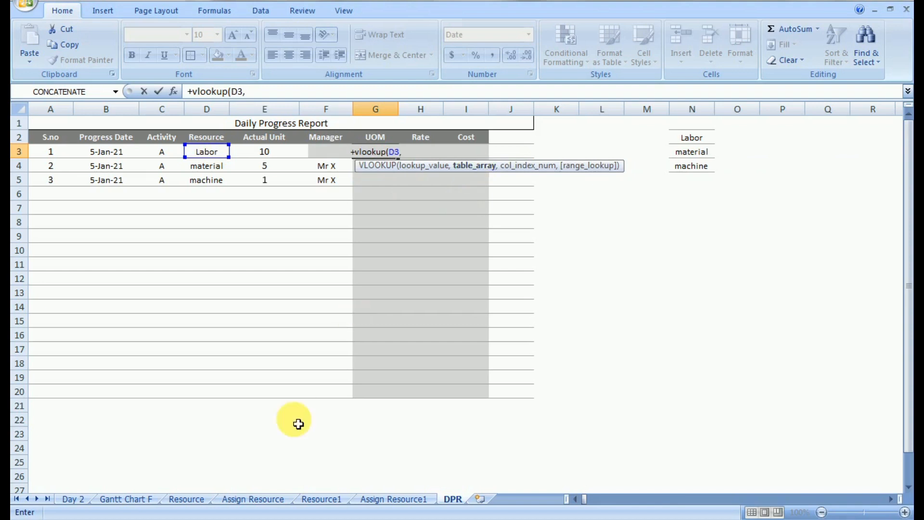
left_click(186, 500)
left_click_drag(192, 168, 283, 177)
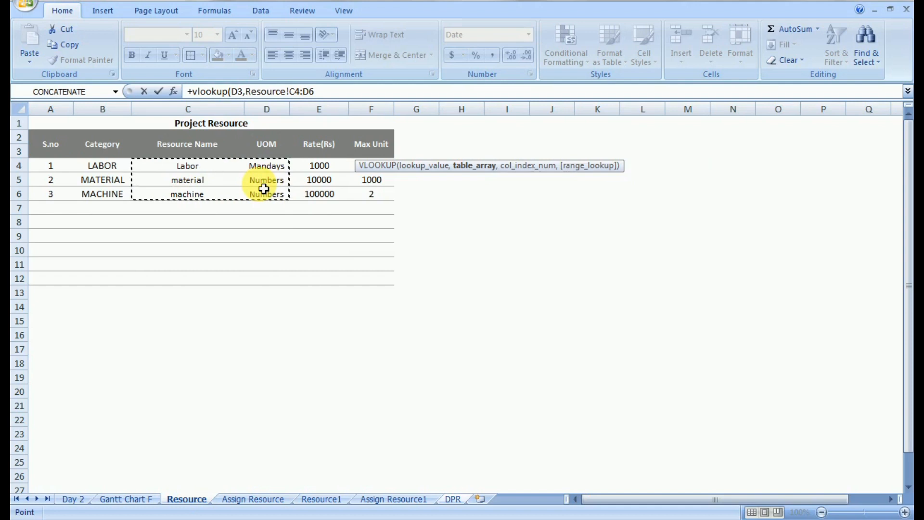
type(",")
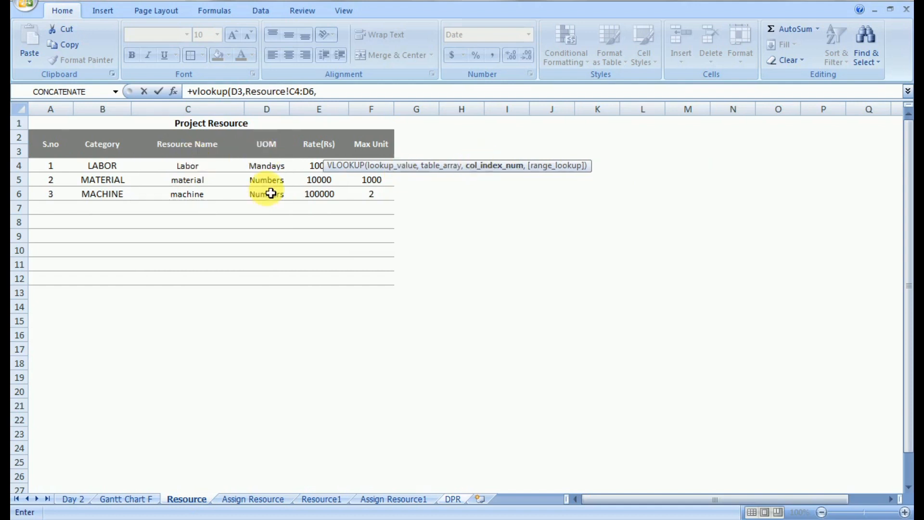
type("2")
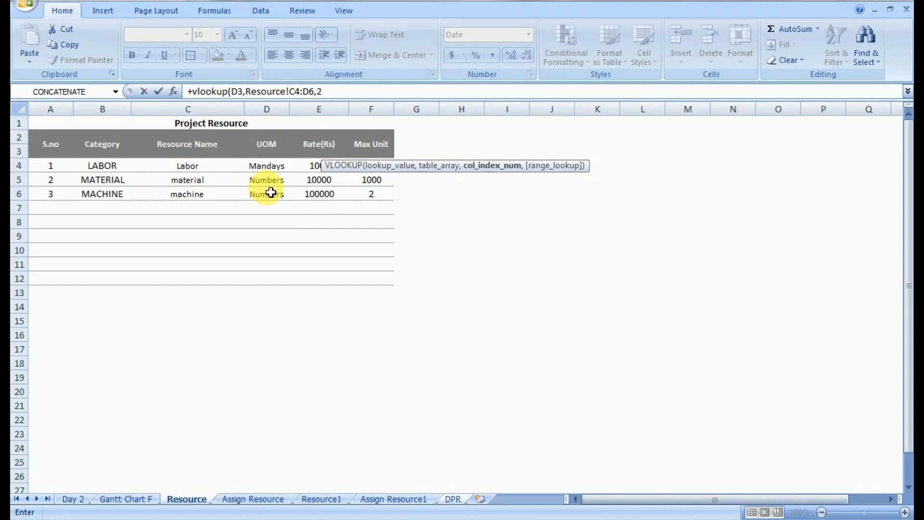
type(",")
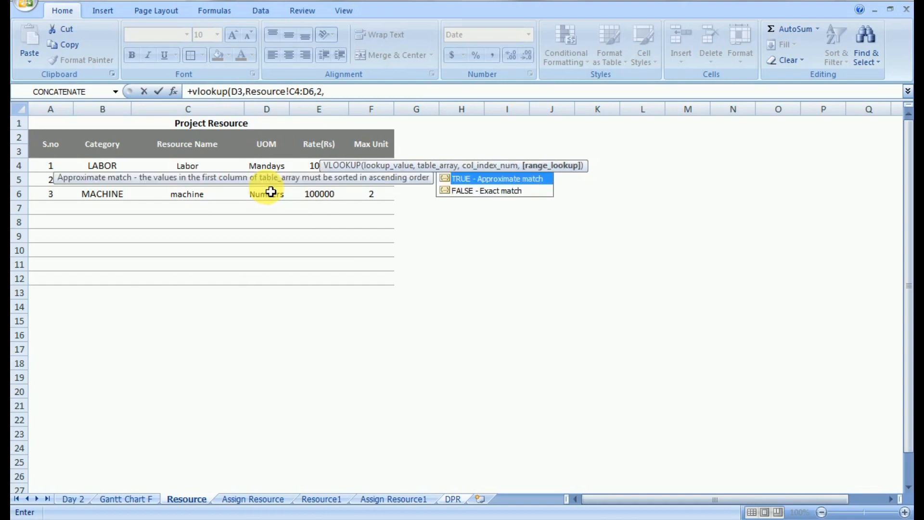
double_click(481, 190)
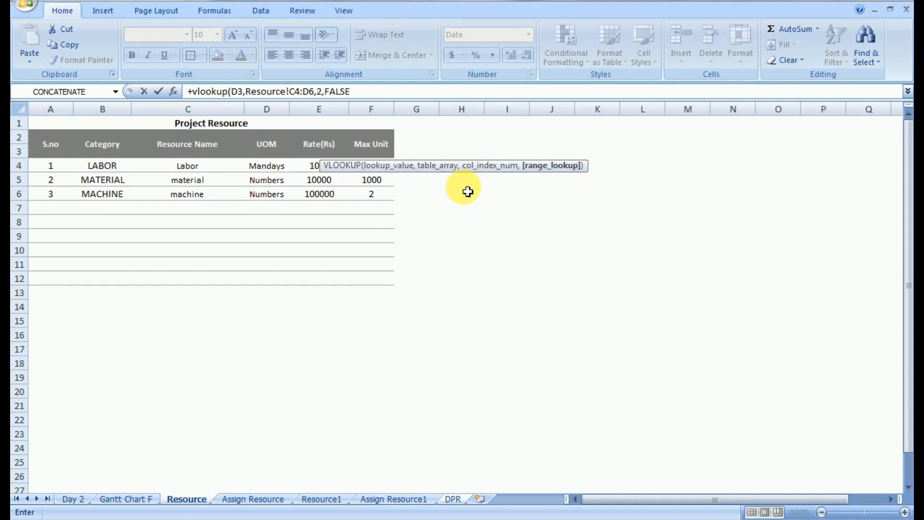
type(")")
key("Return")
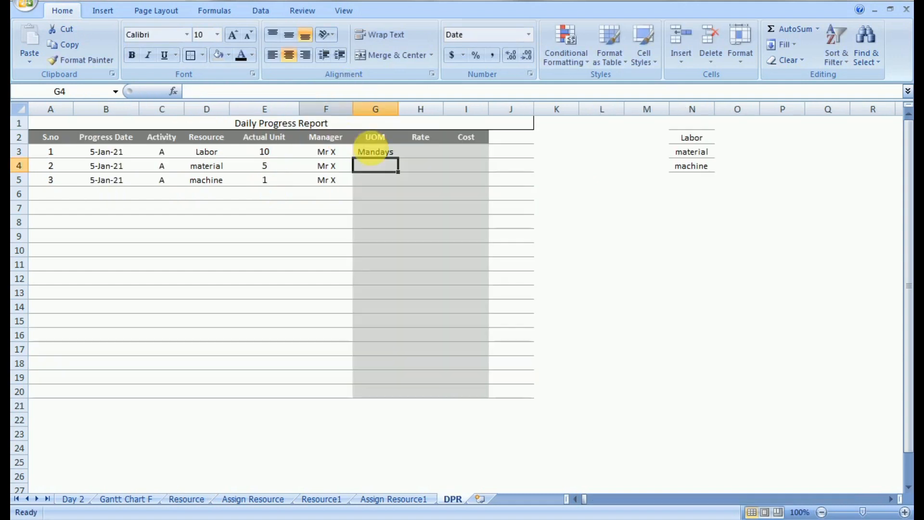
In G3's lookup formula, change the lookup value to D$3 and the table range to $C$4:$D$6, and copy it down to G5.
left_click(385, 152)
left_click(321, 91)
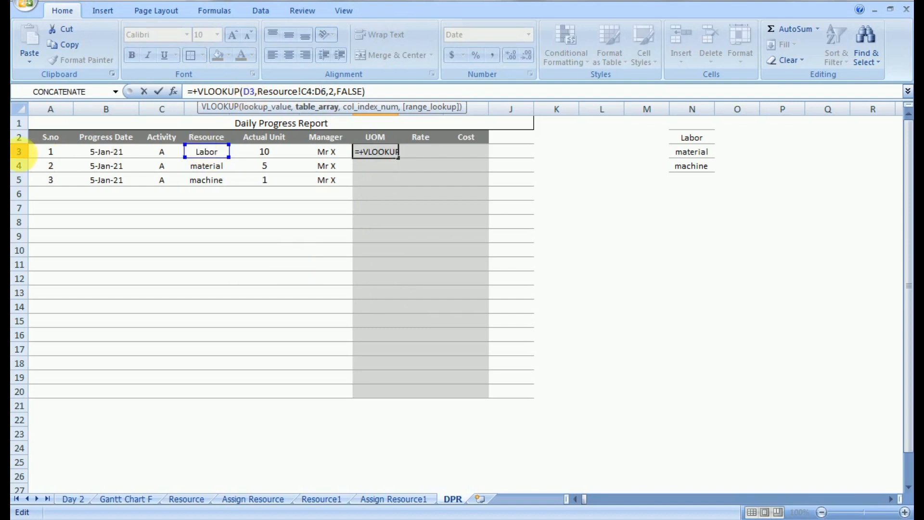
left_click(246, 92)
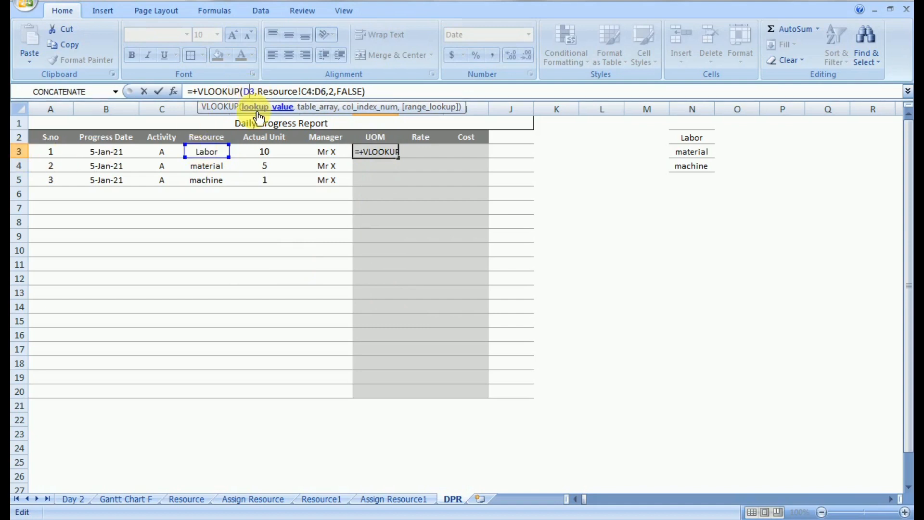
type("$")
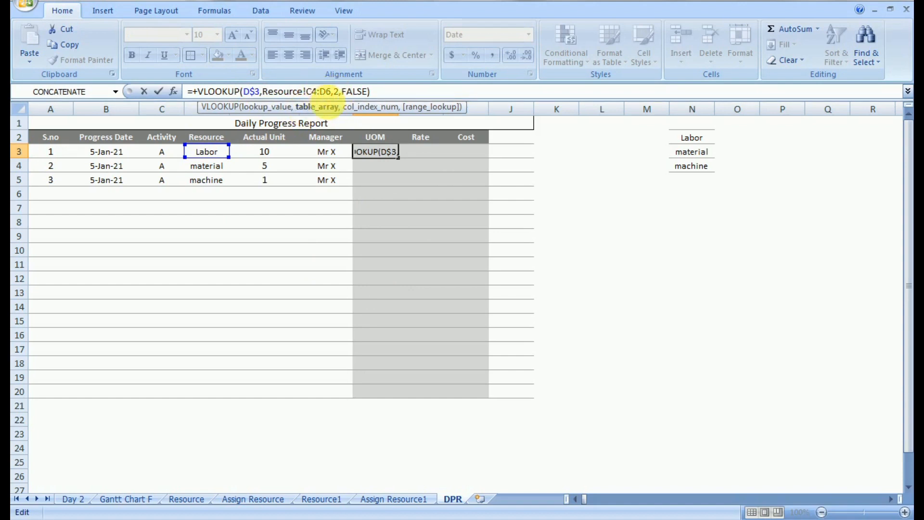
left_click(297, 92)
left_click(312, 91)
key("F4")
left_click(340, 91)
key("F4")
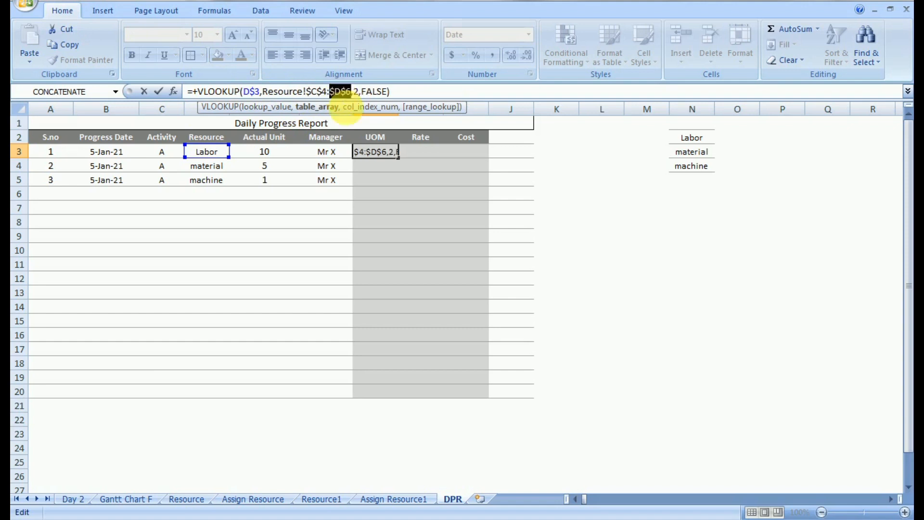
key("Return")
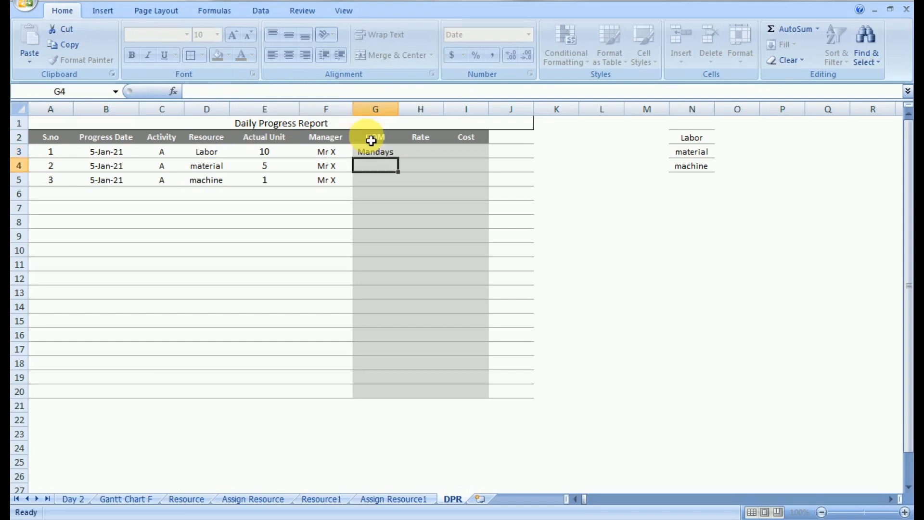
left_click(380, 153)
left_click_drag(398, 158, 392, 186)
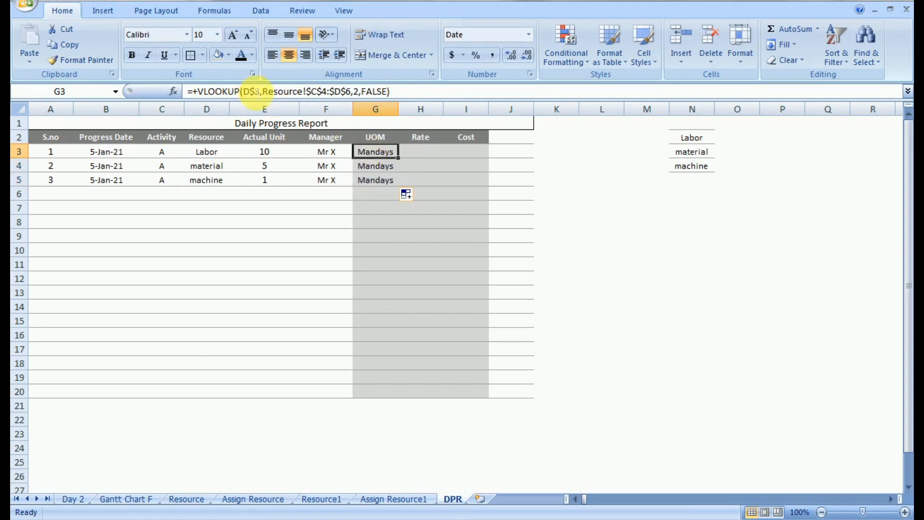
Change the lookup value in G3's formula to $D3 and copy the formula down to G5 again.
left_click(256, 91)
key("BackSpace")
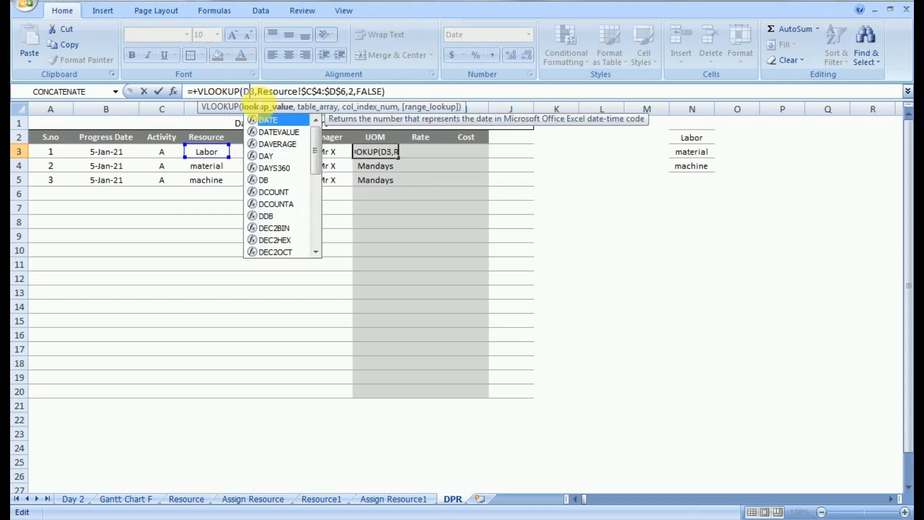
key("Left")
type("$")
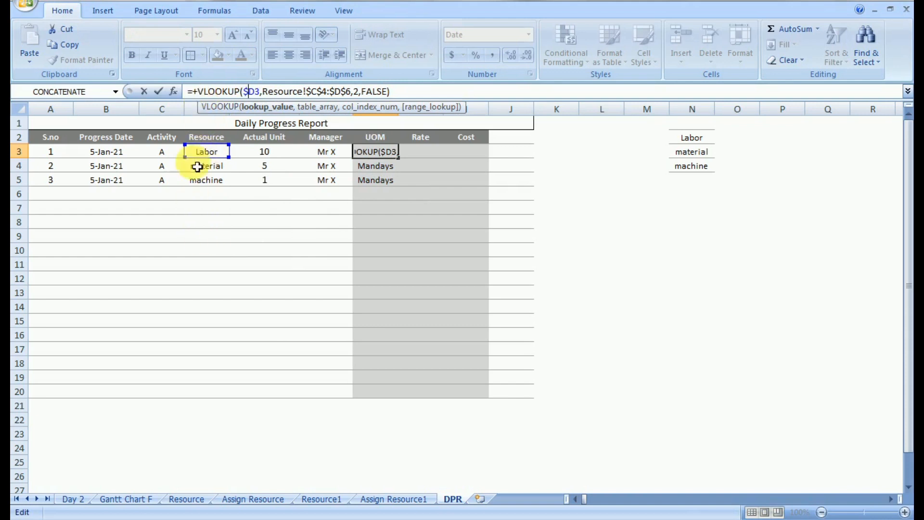
key("Return")
left_click(390, 155)
left_click_drag(399, 159, 405, 186)
left_click(370, 215)
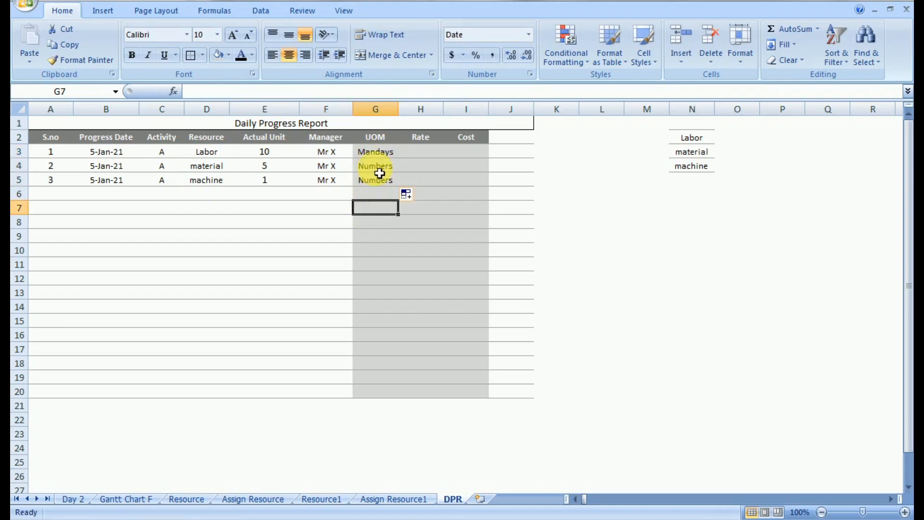
Enter an exact-match VLOOKUP in H3 that looks up D3 in Resource!C4:E6 and returns column 3 as the Rate.
left_click(420, 153)
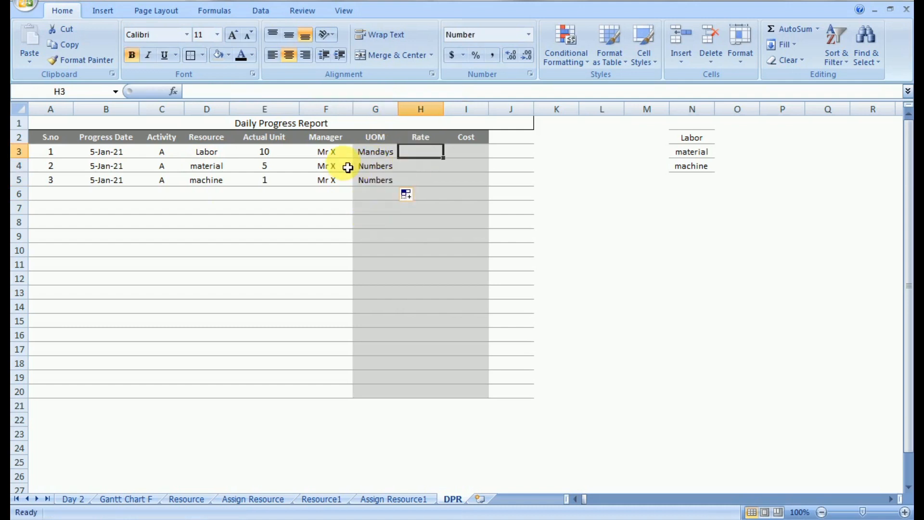
type("+v")
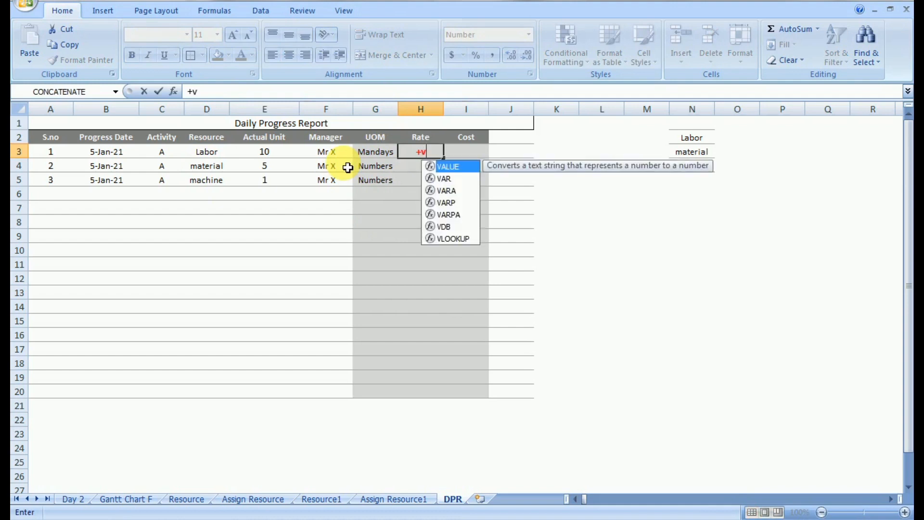
type("lookup(")
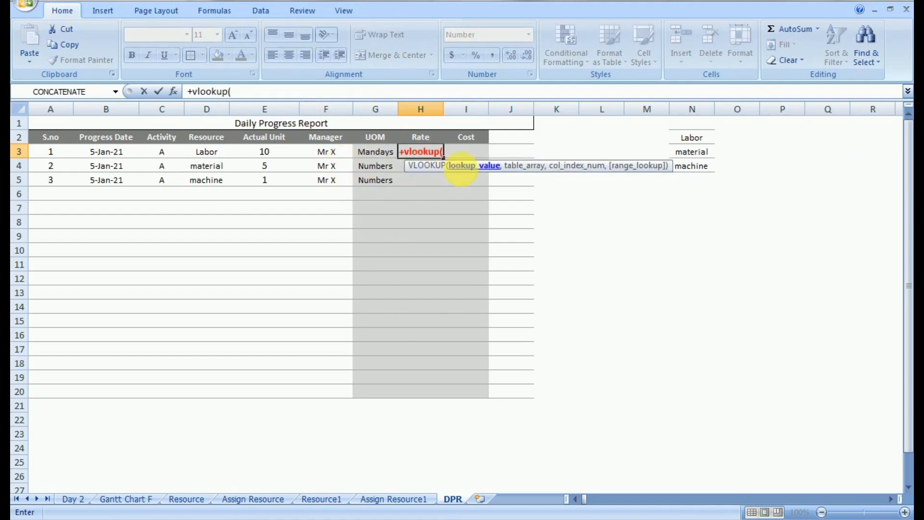
left_click(221, 159)
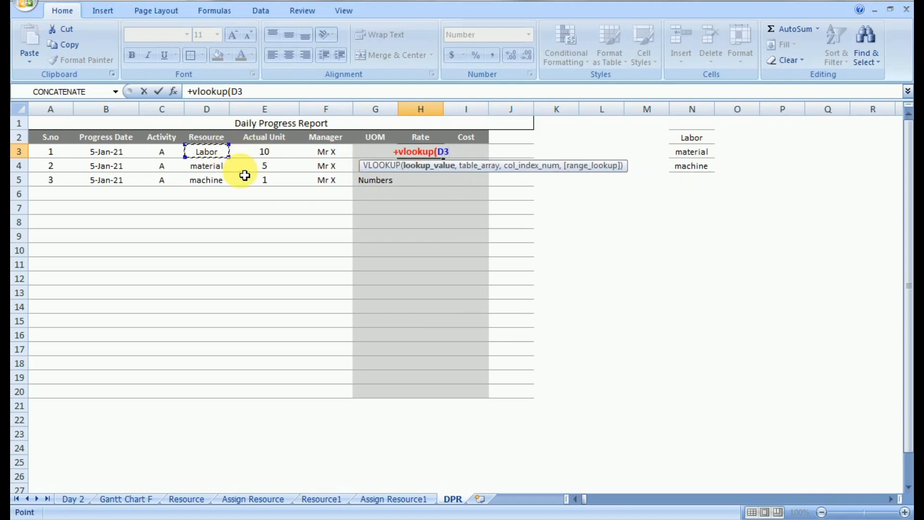
type(",")
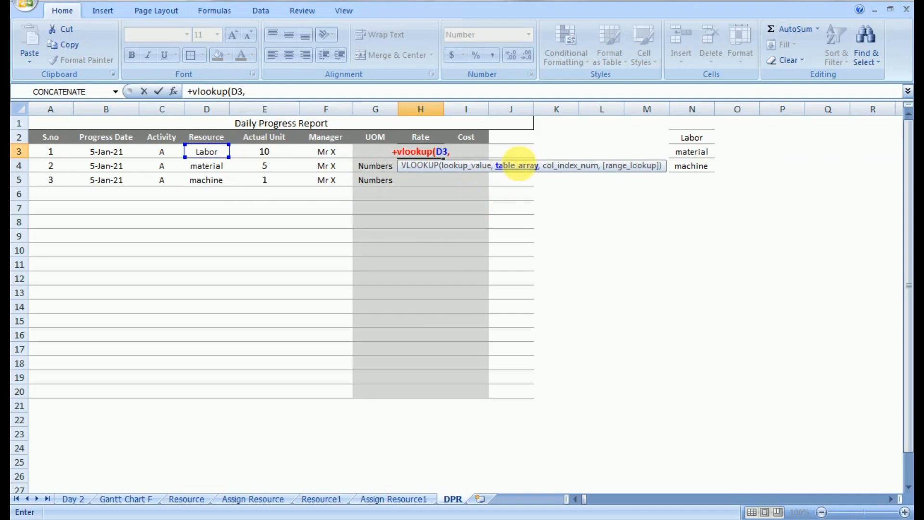
left_click(188, 498)
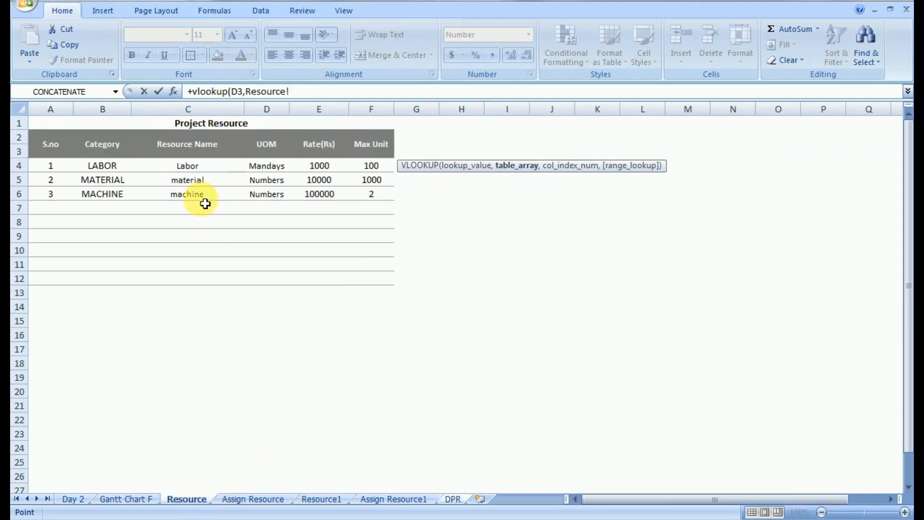
left_click_drag(195, 166, 319, 200)
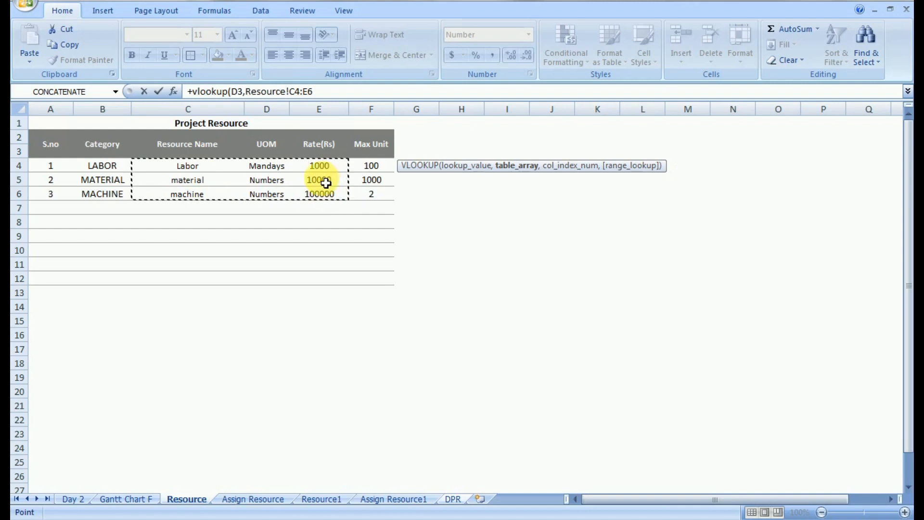
type(",")
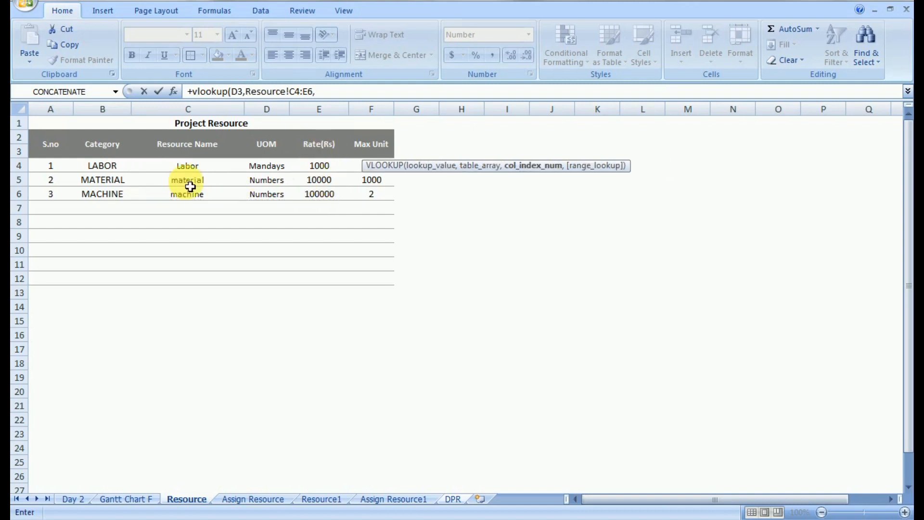
type("3")
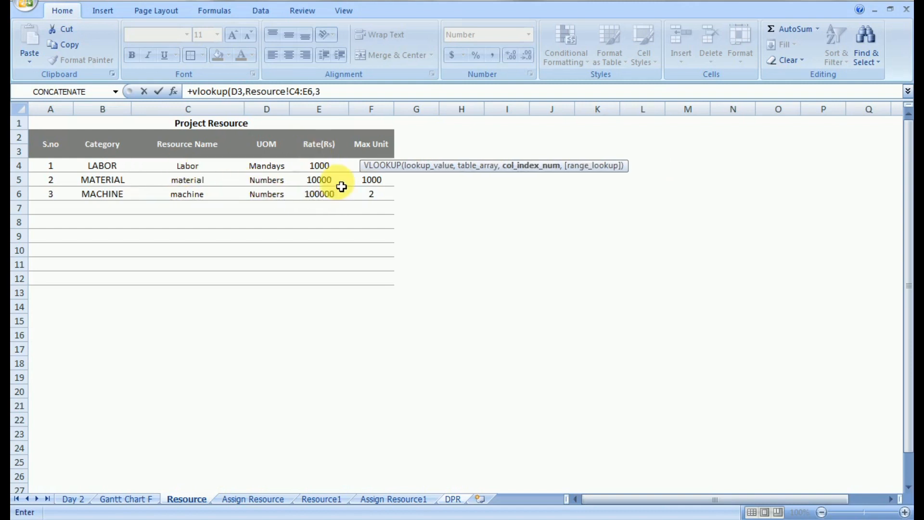
type(",")
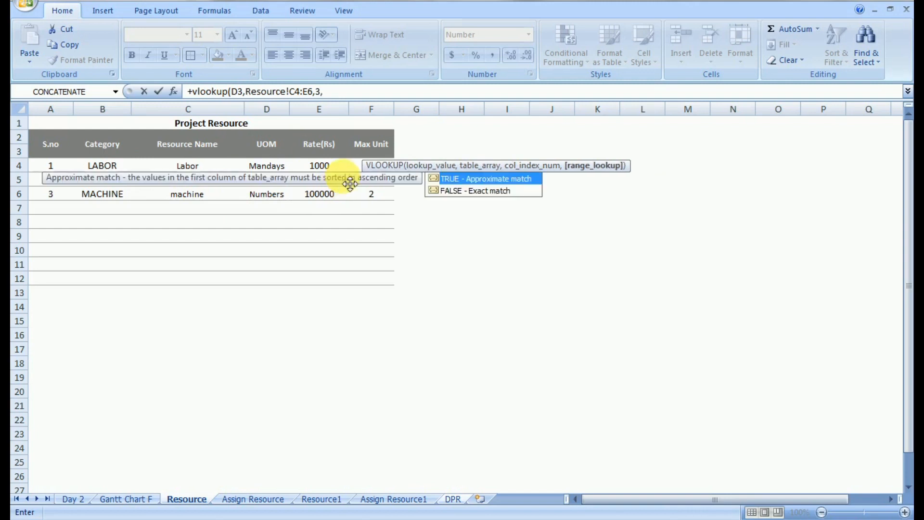
double_click(468, 192)
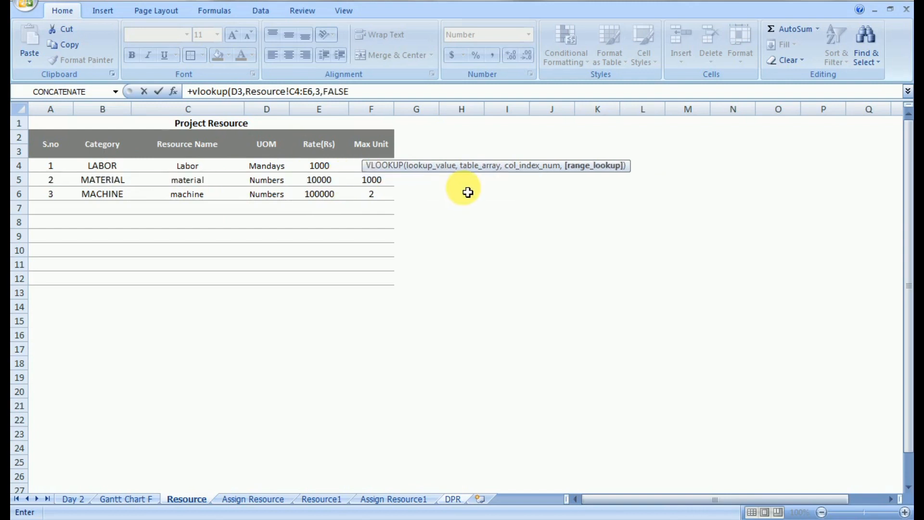
left_click(379, 93)
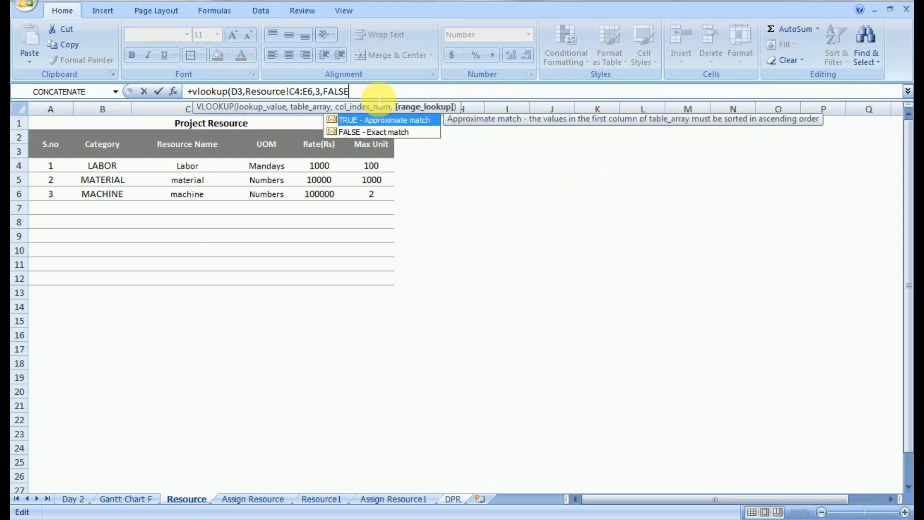
type(")")
key("Return")
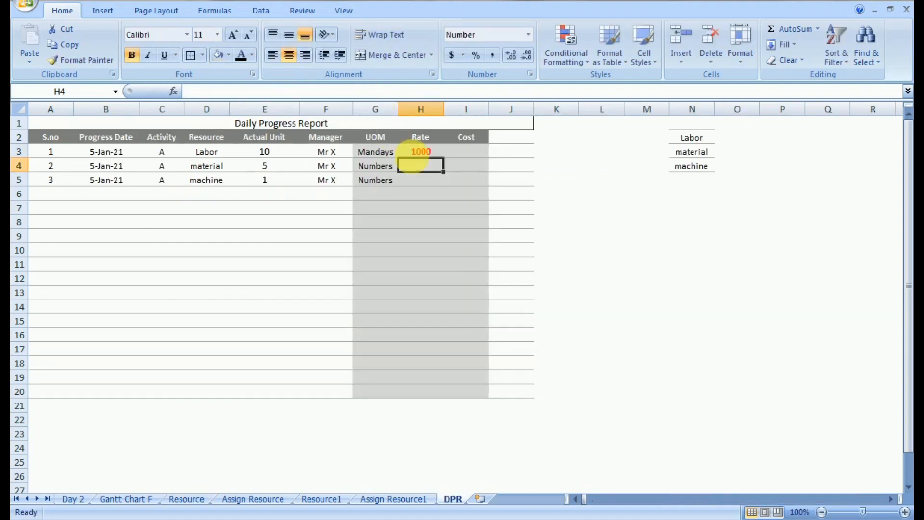
Lock H3's lookup references as $D3 and $C$4:$E$6, and copy the formula down to H5 with black text.
left_click(426, 157)
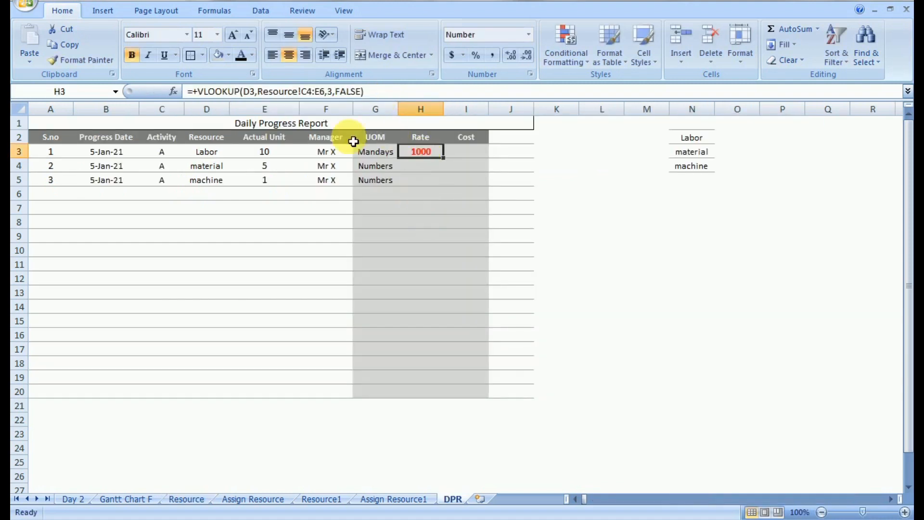
left_click(260, 92)
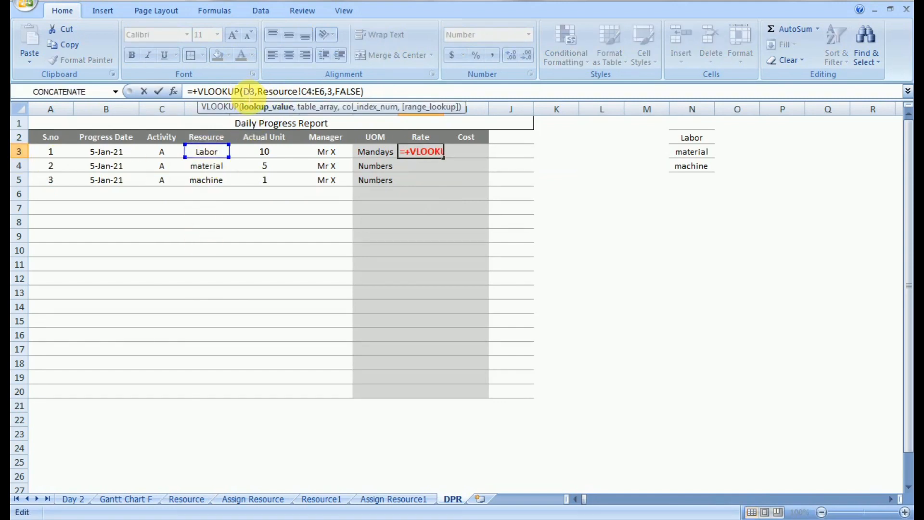
type("$")
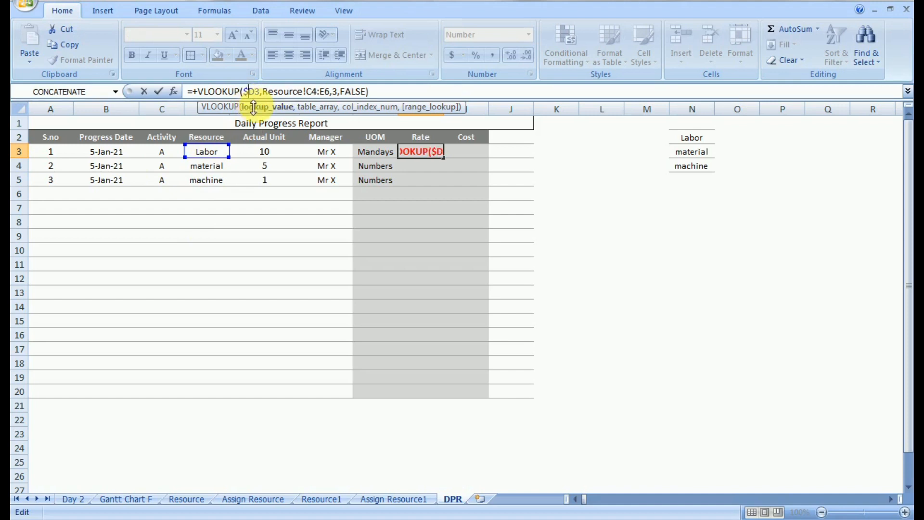
left_click(319, 108)
key("F4")
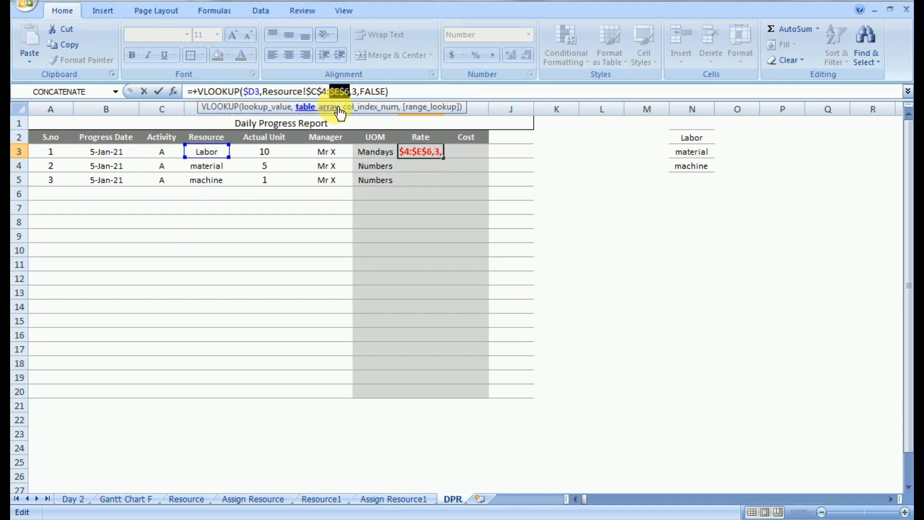
key("Return")
key("Up")
left_click_drag(443, 158, 442, 185)
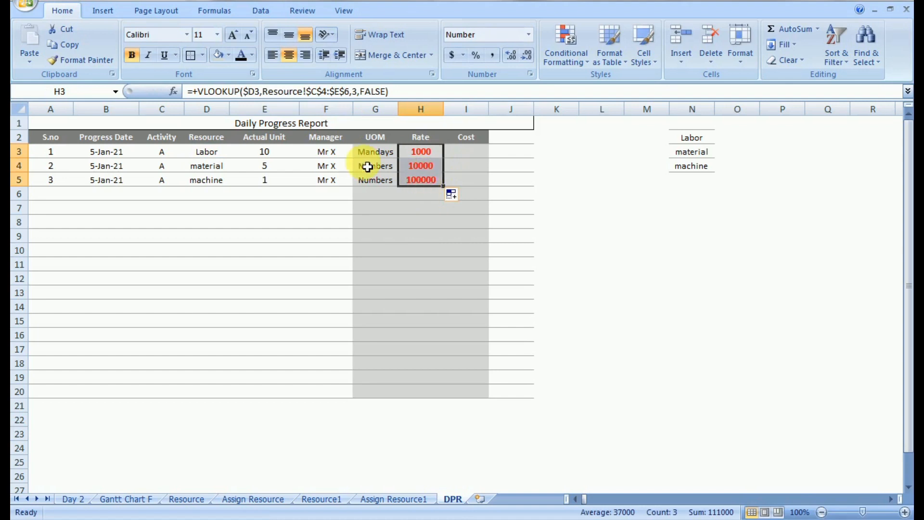
left_click(242, 55)
left_click(430, 202)
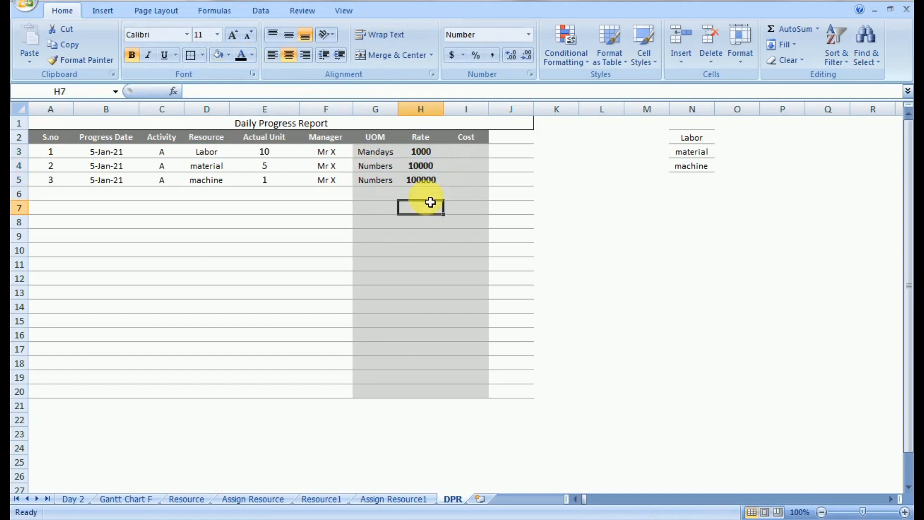
Enter a Cost formula in I3 that multiplies H3 by E3, and copy it down to I5.
left_click(468, 155)
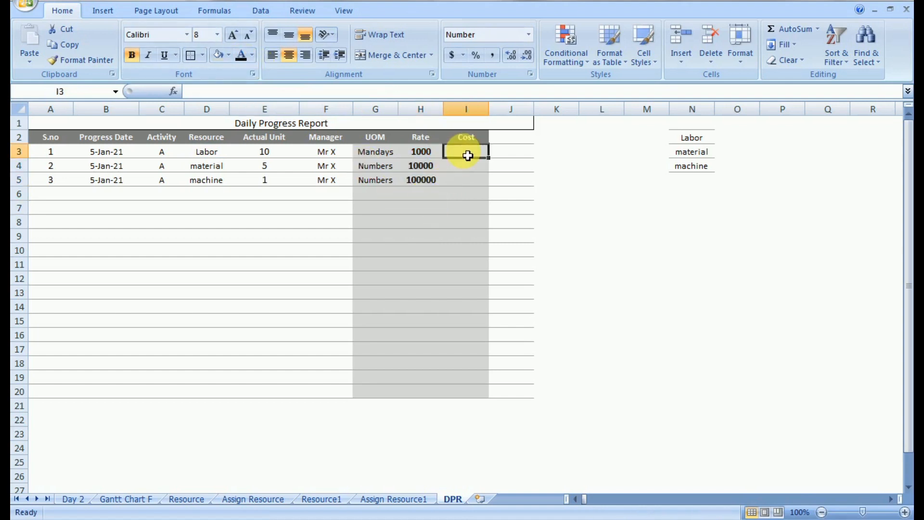
type("+")
key("Left")
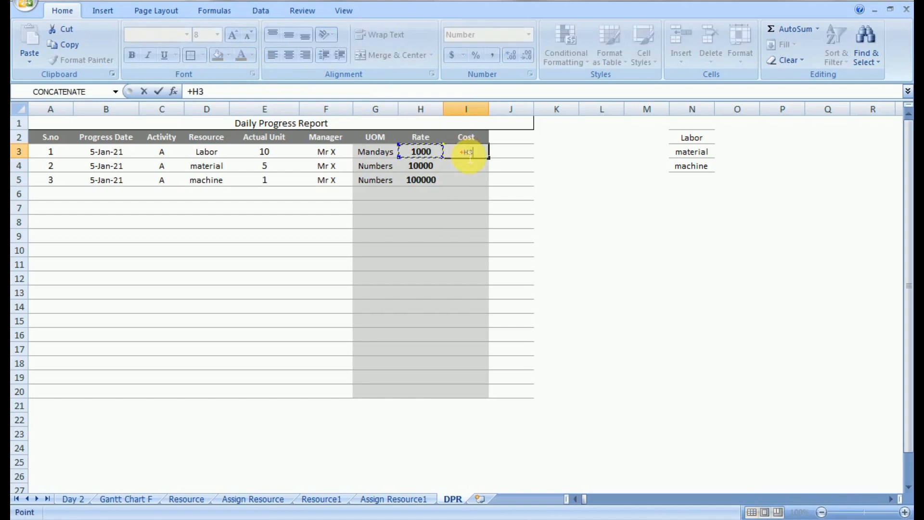
type("*")
key("Left")
key("Left")
key("Left")
key("Left")
key("Return")
left_click(468, 155)
left_click_drag(488, 157, 473, 190)
Format the Rate and Cost values in H3:I5 as black, non-bold text.
left_click_drag(428, 158, 474, 182)
left_click(240, 54)
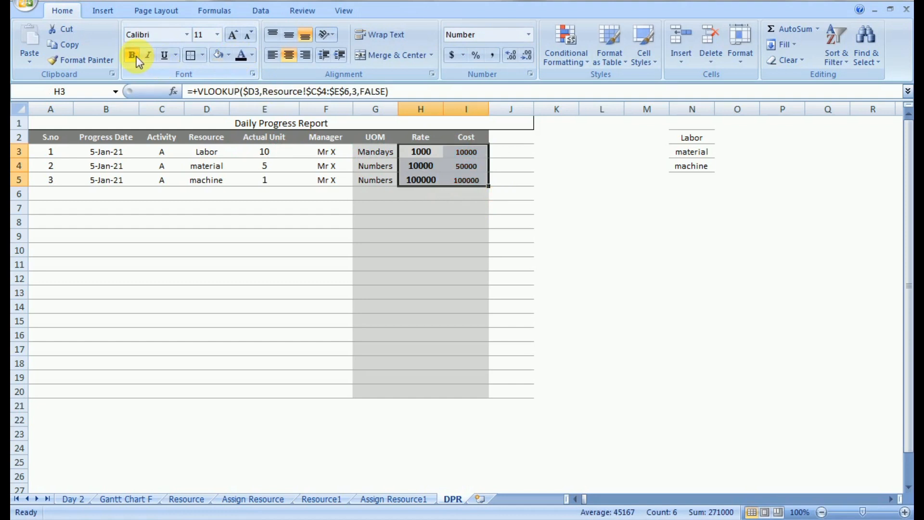
left_click(397, 238)
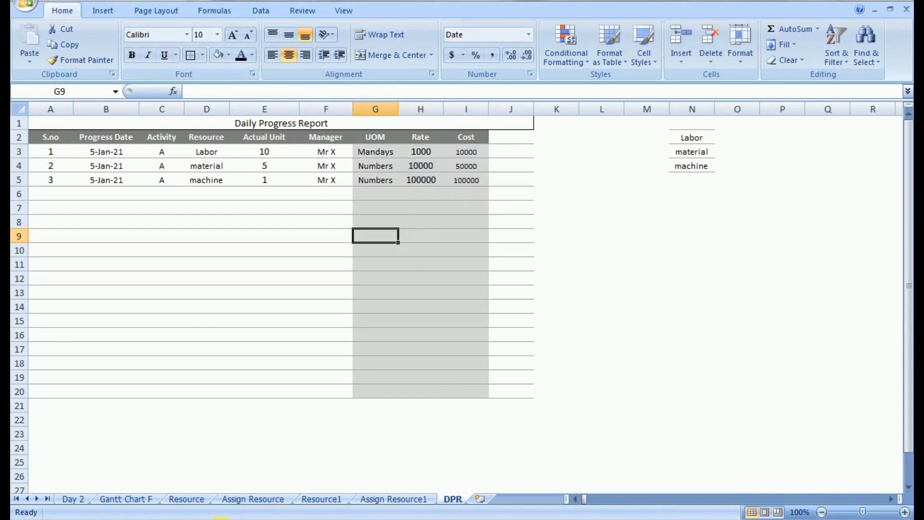
Copy the three entries in A3:F5 and paste them at A6 and again at A9.
mouse_move(222, 517)
left_click(170, 452)
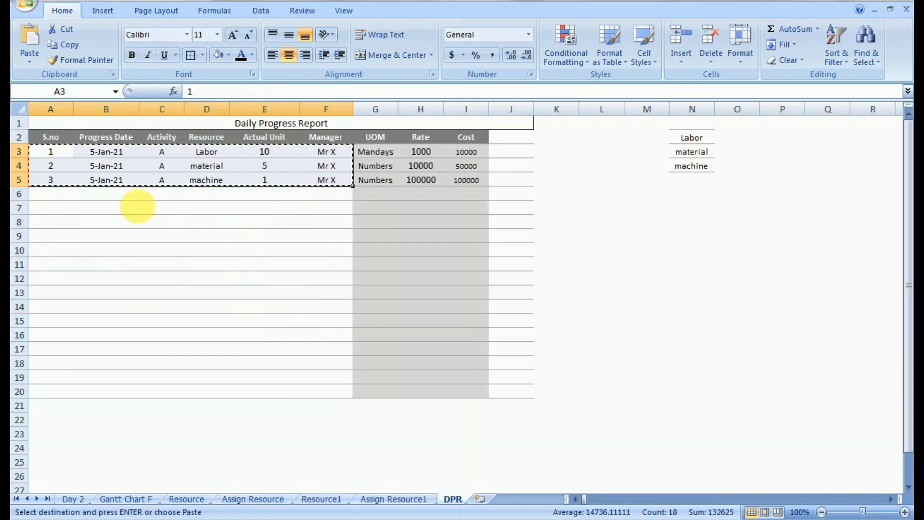
left_click(62, 200)
key("ctrl+v")
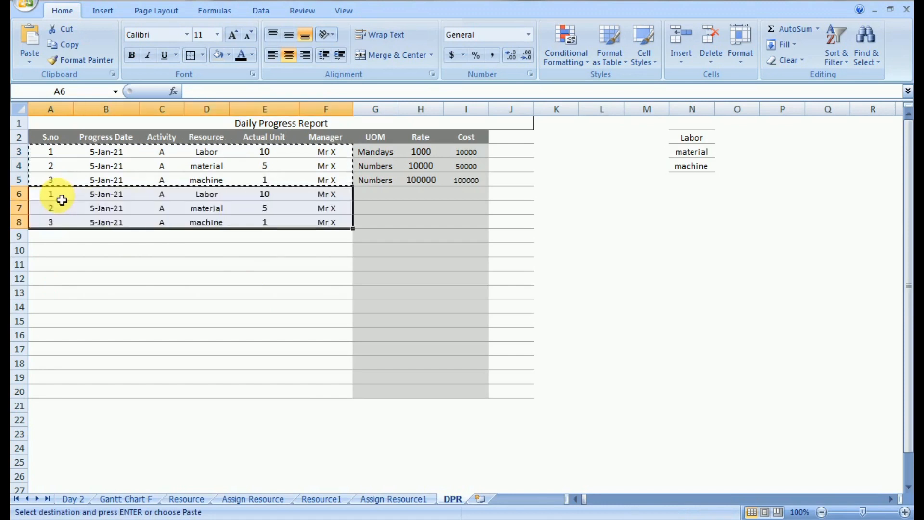
left_click(64, 240)
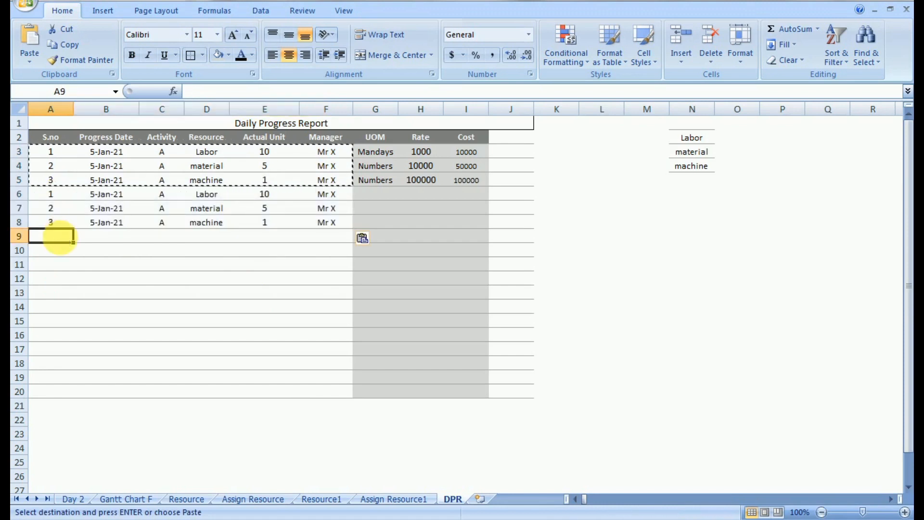
key("ctrl+v")
Set the Activity in C9:C11 to B and continue the serial numbers in column A down to 9 in A11.
left_click(161, 238)
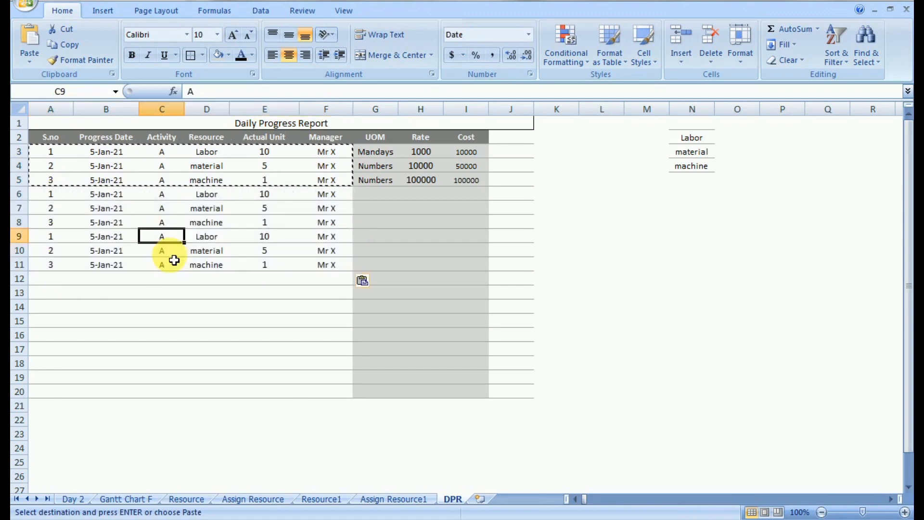
type("B")
key("Return")
type("B")
key("Return")
type("B")
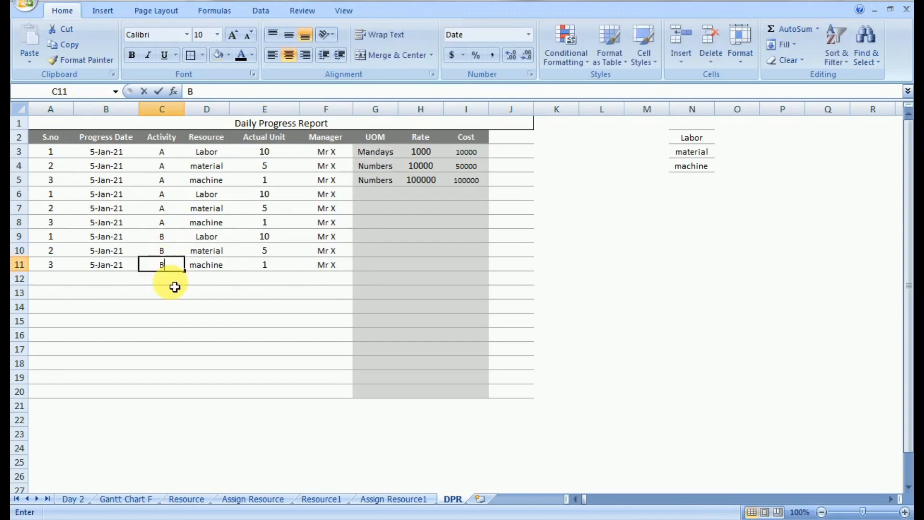
left_click(179, 293)
left_click_drag(48, 151, 69, 270)
Set the Progress Date in B6 to 1/6/2021 and copy it down to B11.
left_click(106, 237)
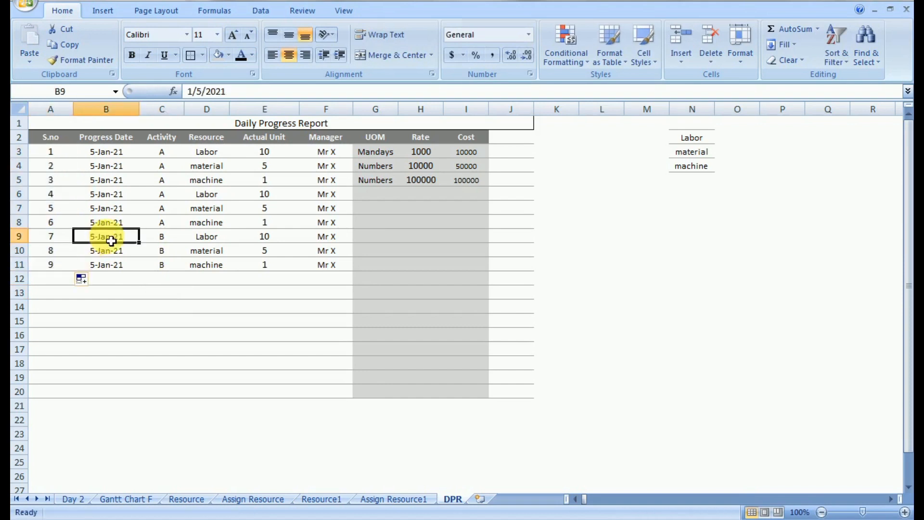
left_click(105, 198)
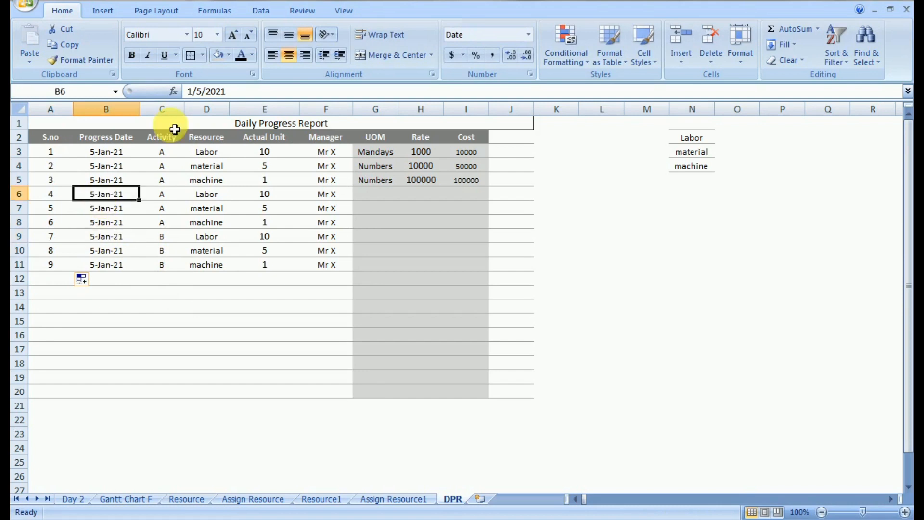
left_click(201, 91)
key("BackSpace")
type("6")
key("Return")
left_click(132, 197)
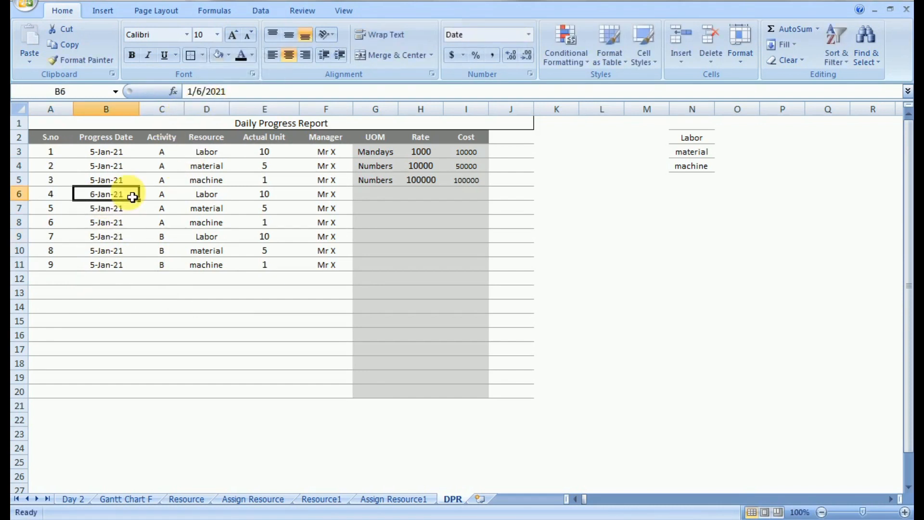
key("ctrl+c")
left_click_drag(128, 198, 123, 270)
key("ctrl+v")
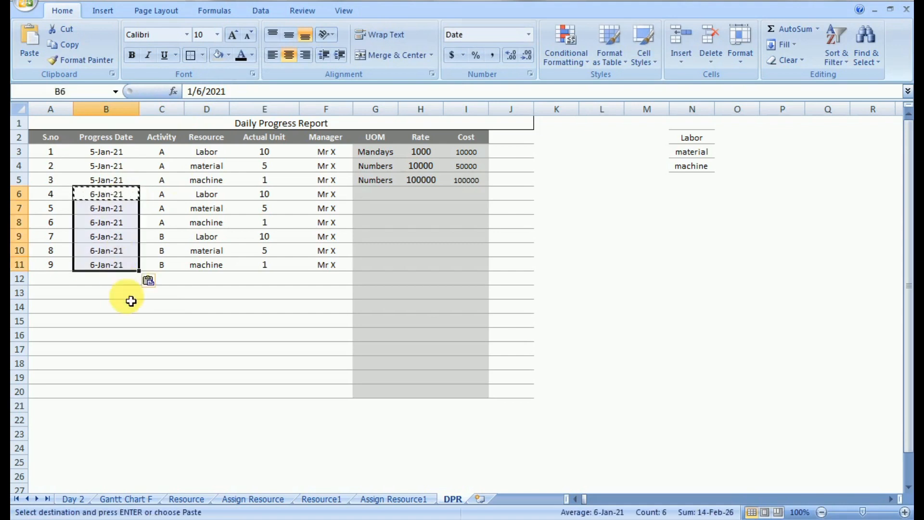
left_click(128, 293)
key("Escape")
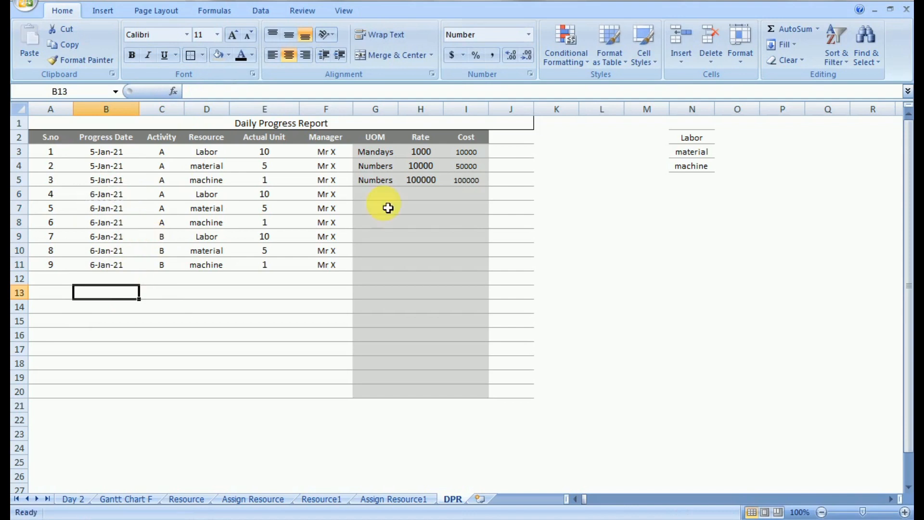
Fill the UOM, Rate and Cost formulas from row 5 down to row 20.
left_click_drag(382, 183, 472, 402)
left_click(388, 265)
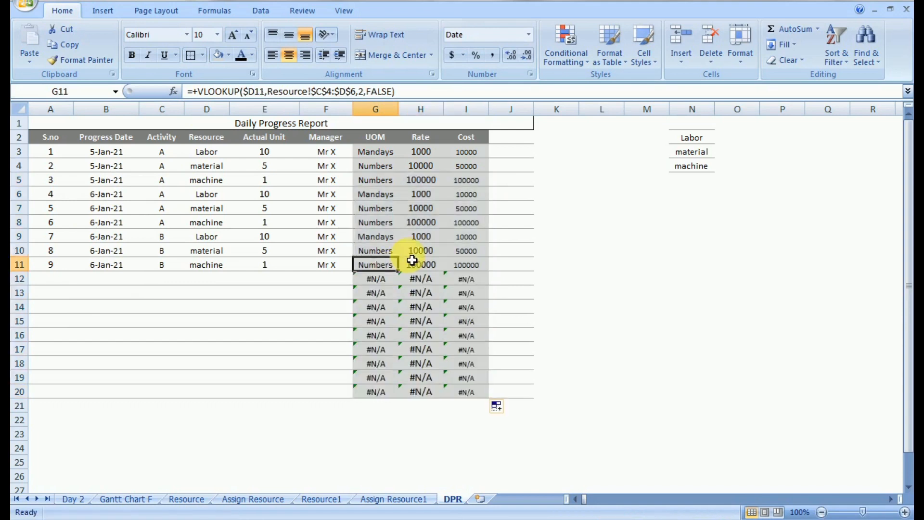
Wrap the VLOOKUP in G12 in IFERROR with "" as the error value, and copy it down to G20.
left_click(376, 280)
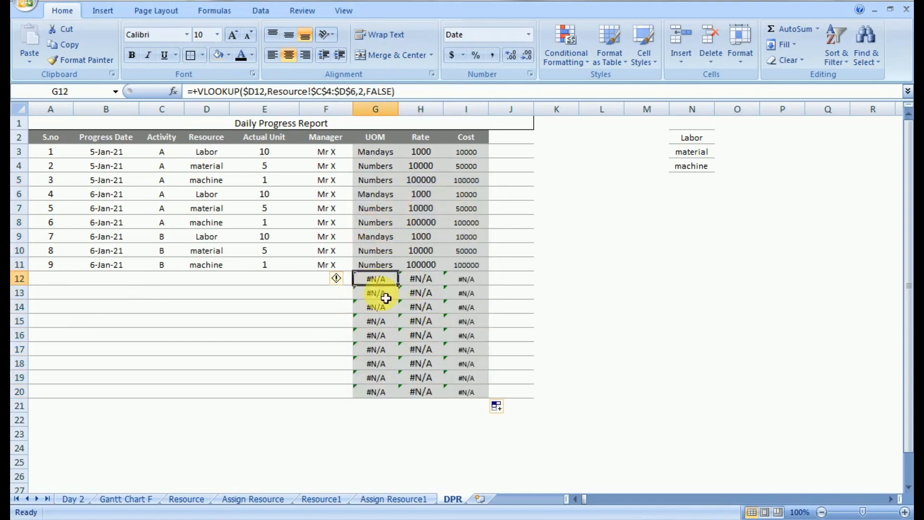
left_click(198, 91)
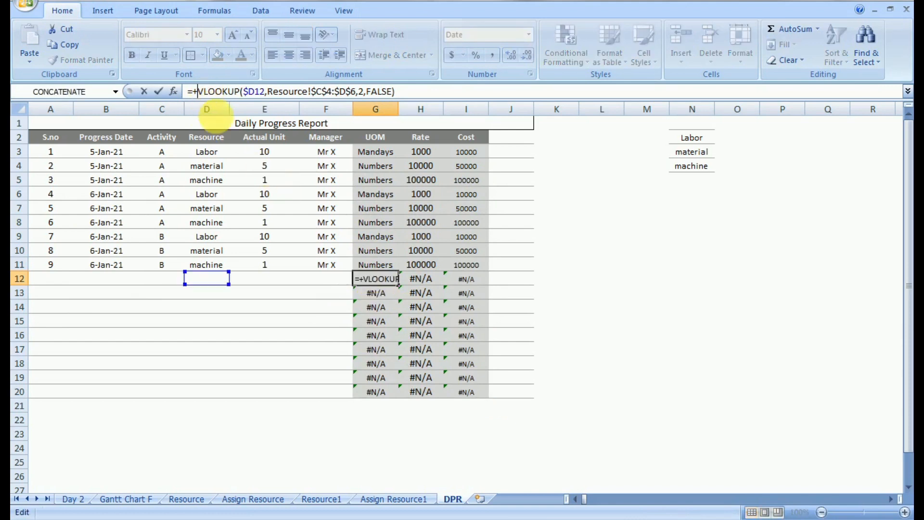
type("iferror")
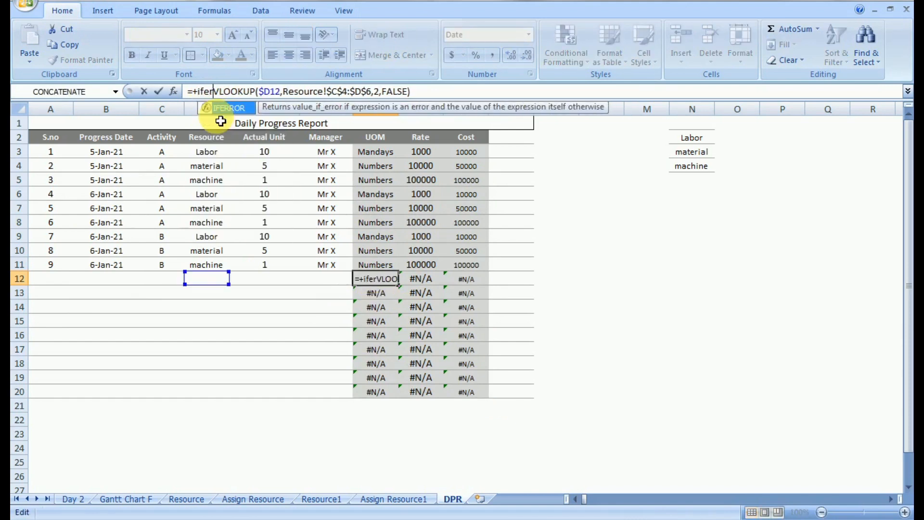
type("(")
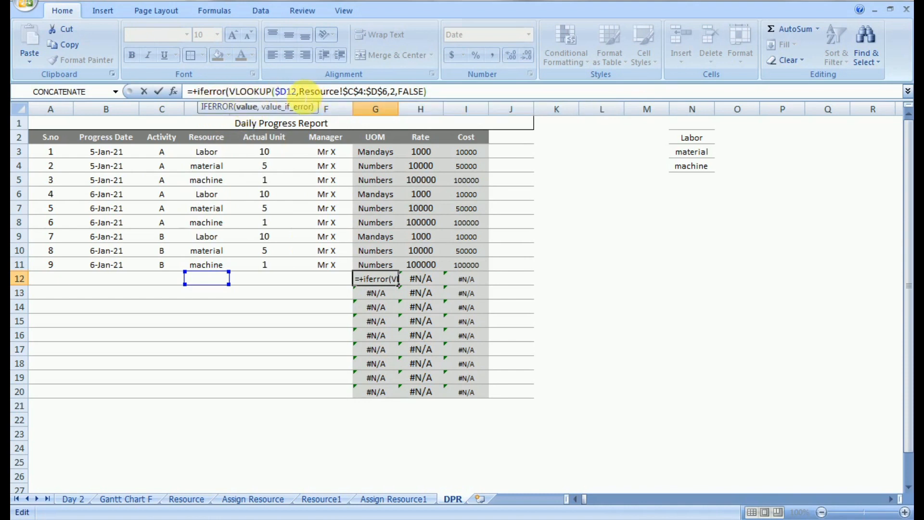
type(",")
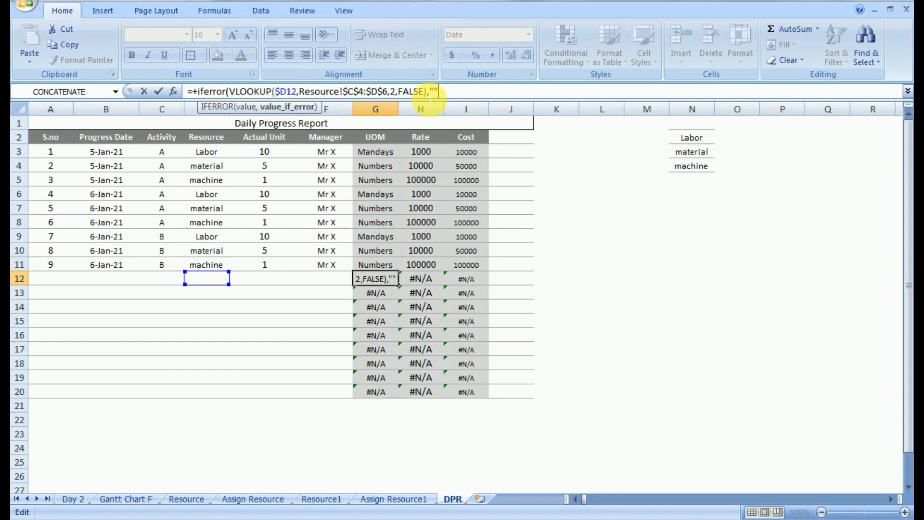
type("\"\")")
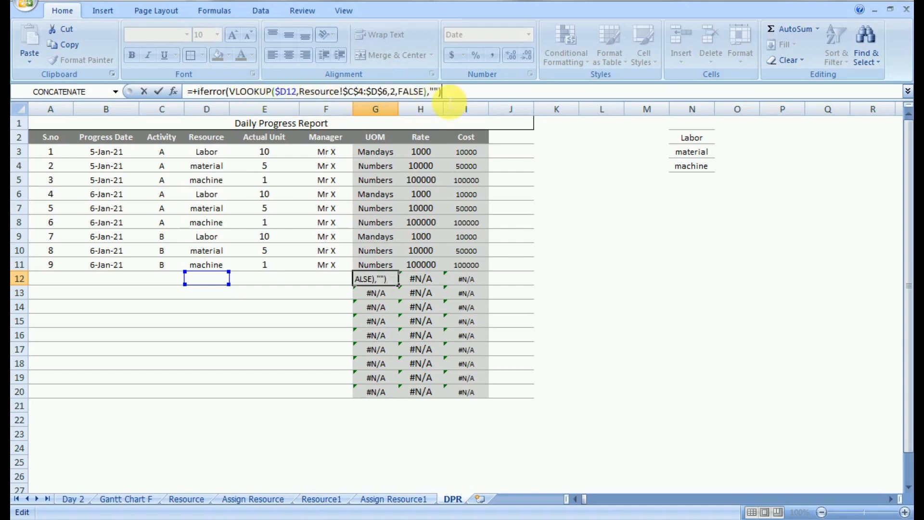
key("Return")
left_click(392, 283)
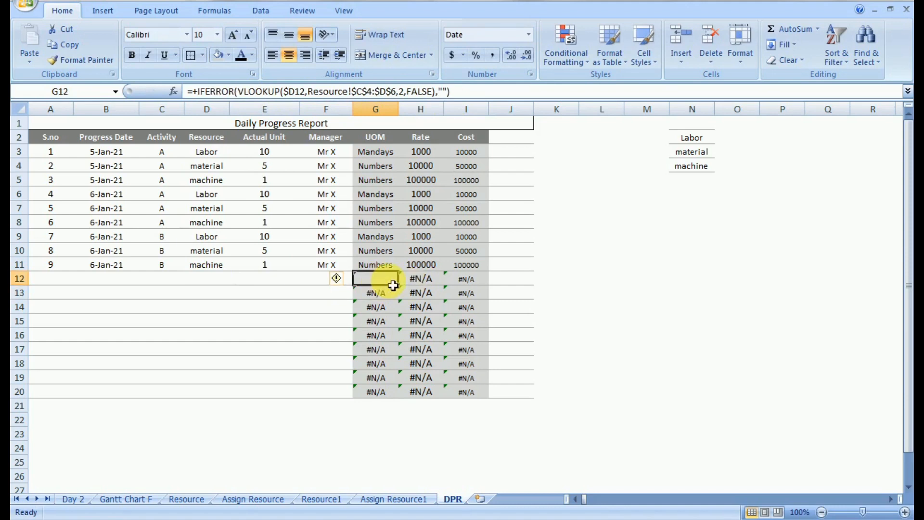
left_click_drag(403, 292, 381, 393)
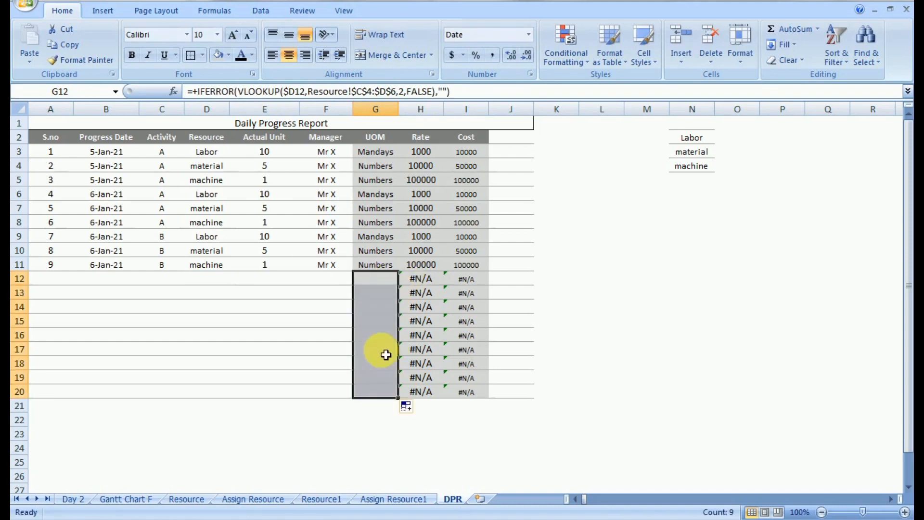
left_click(335, 355)
Wrap the Rate VLOOKUP in H12 in IFERROR with "" as the error value, and copy it down to H20.
left_click(419, 279)
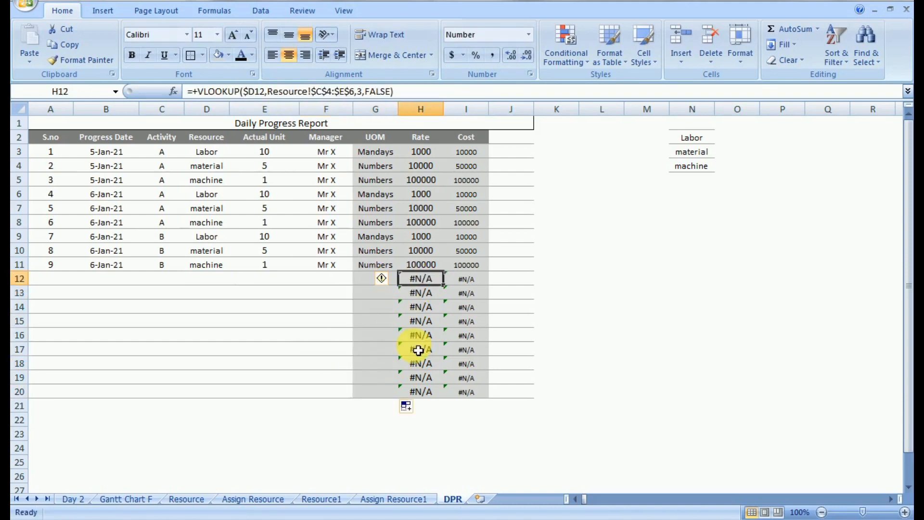
left_click(202, 91)
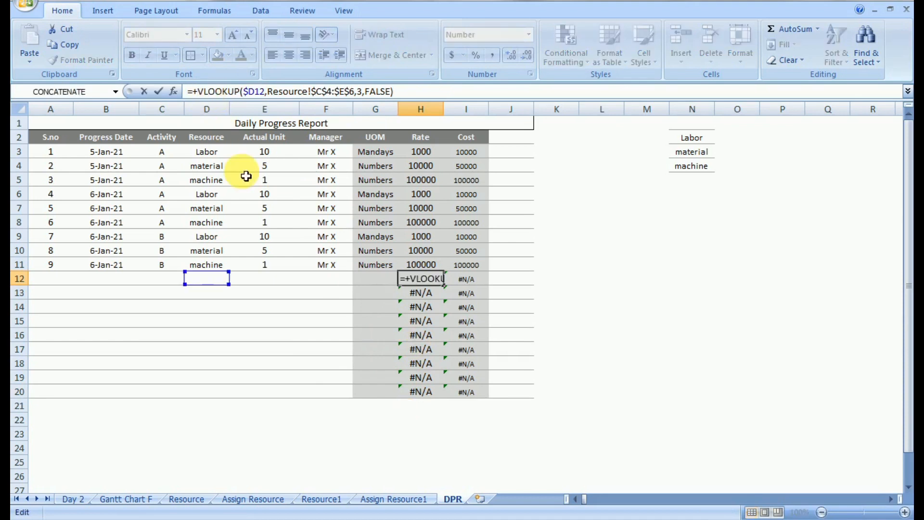
type("iferro")
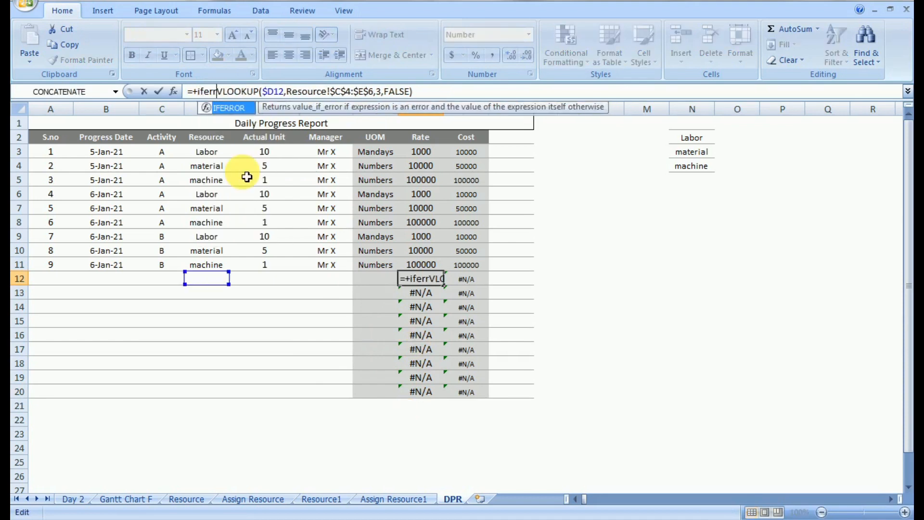
type("r")
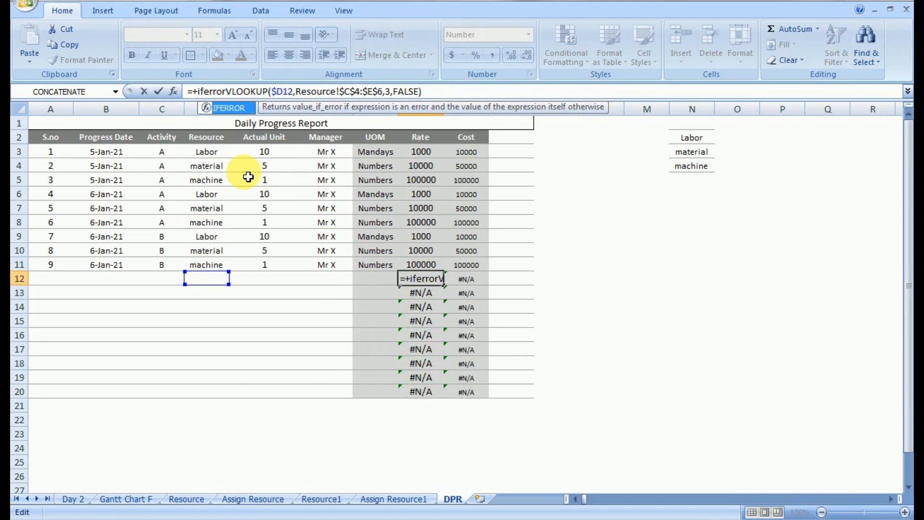
type("(")
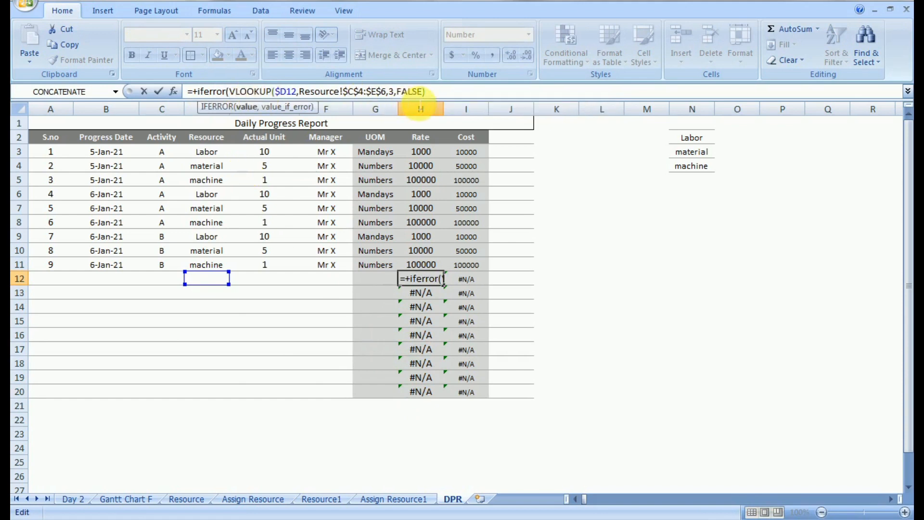
type(",")
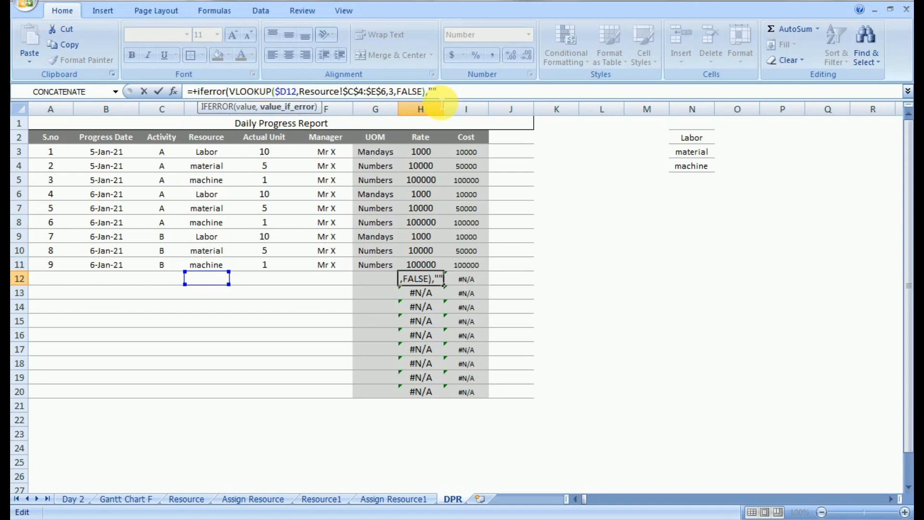
type("\"\")")
key("Return")
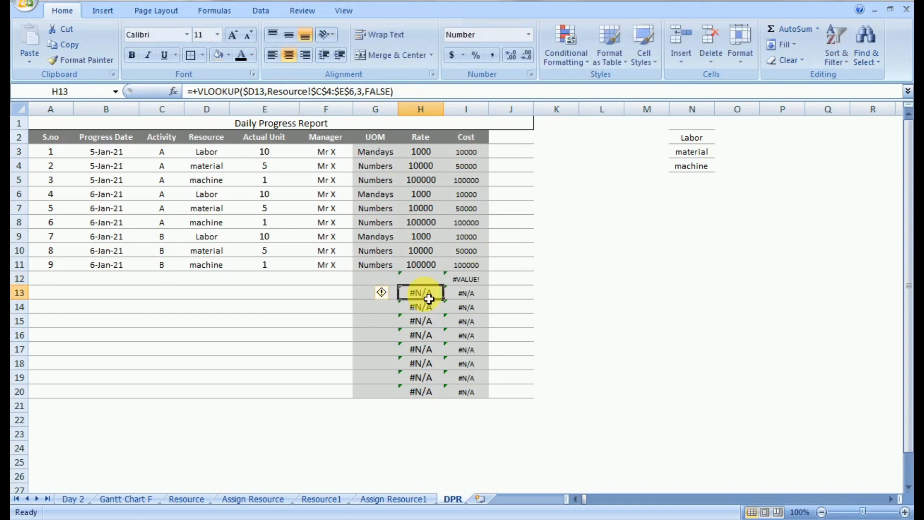
left_click(425, 283)
left_click_drag(450, 291, 423, 394)
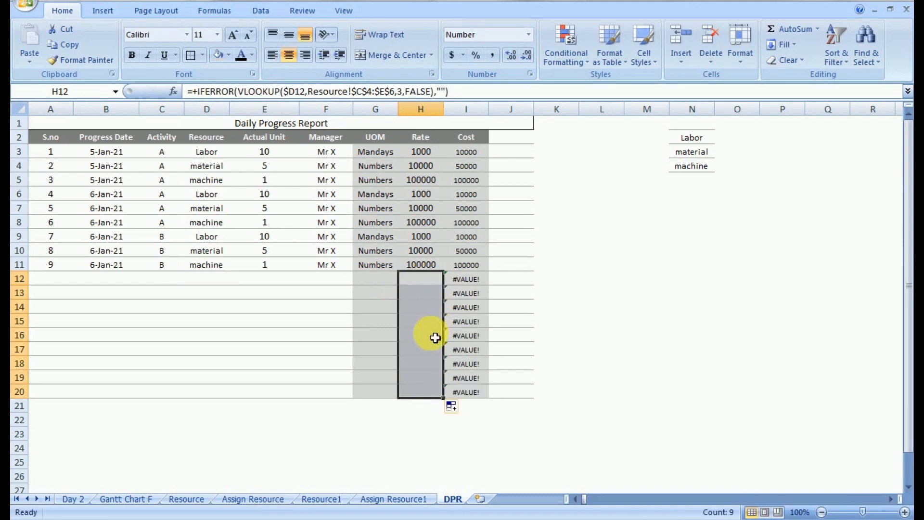
Wrap the Cost formula H12*E12 in I12 in IFERROR with "" as the error value, and copy it down to I20.
left_click(457, 280)
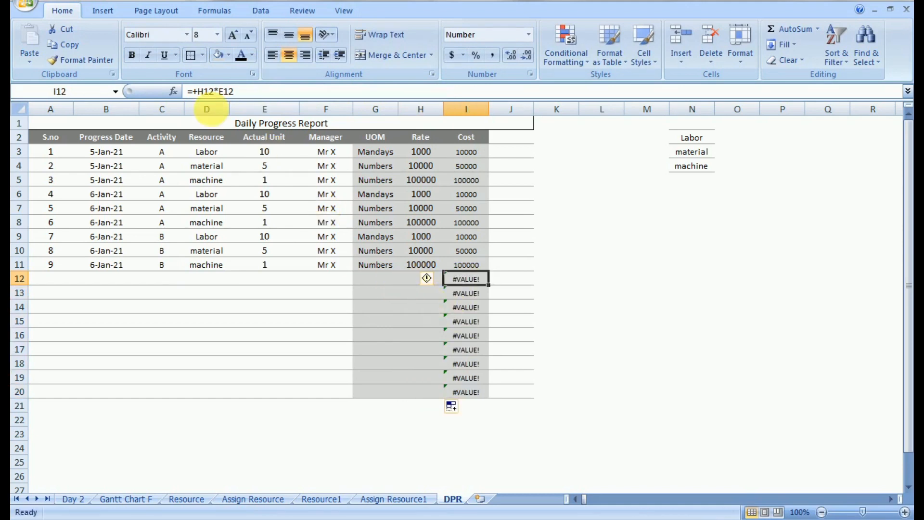
left_click(201, 91)
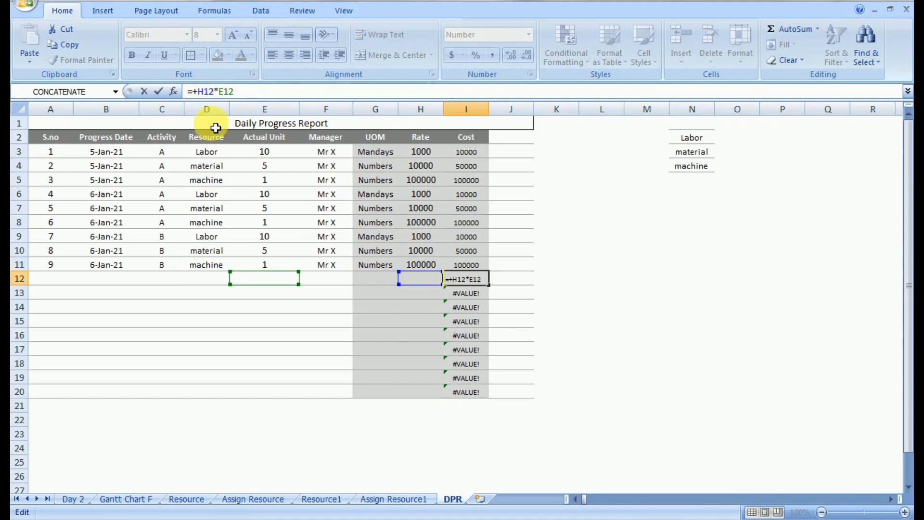
type("iferror(")
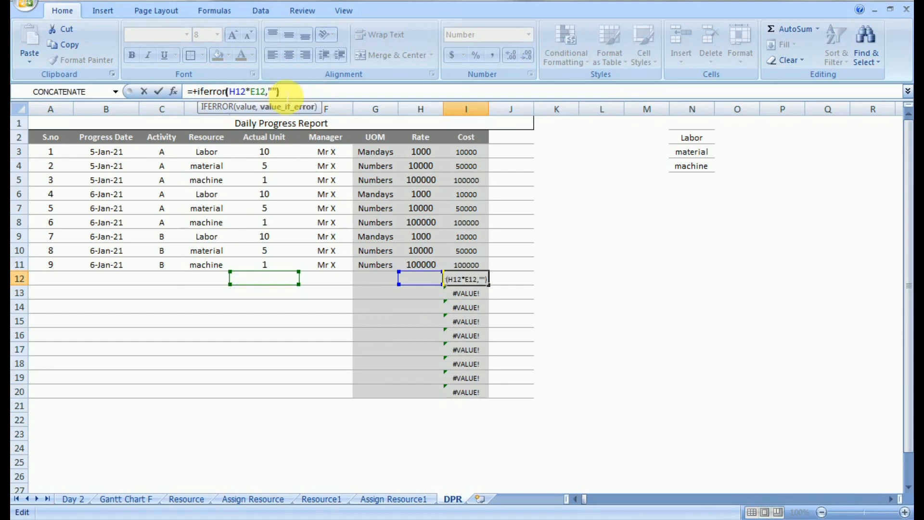
key("Return")
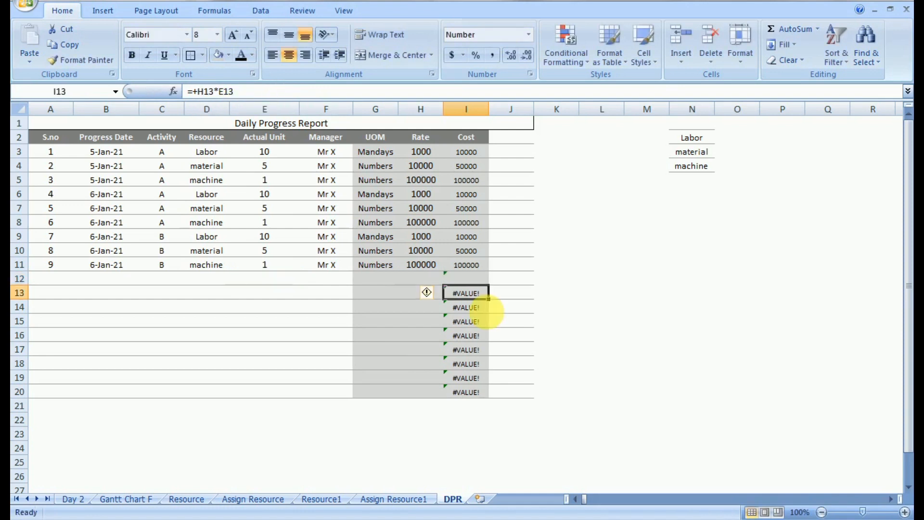
left_click(474, 278)
left_click_drag(489, 285, 477, 399)
left_click(413, 349)
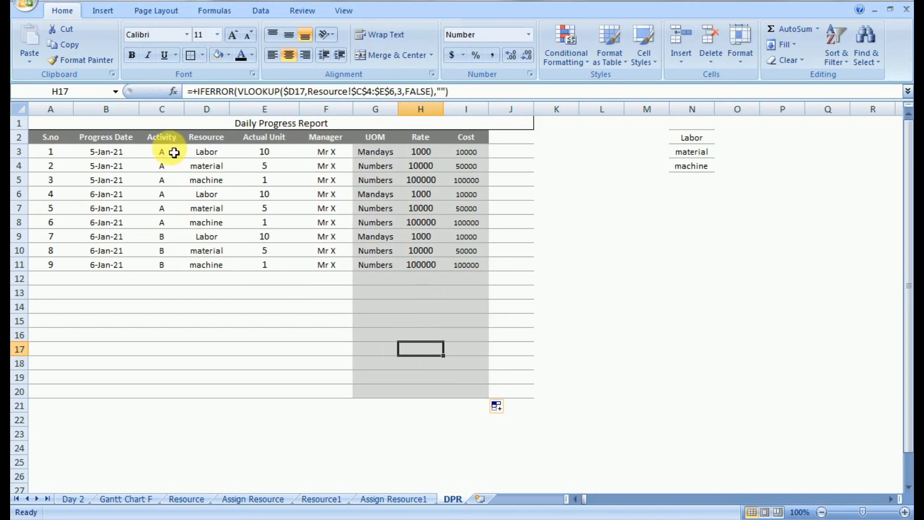
Unmerge the Daily Progress Report title in row 1 and merge and center it across A1:I1 instead.
left_click(258, 126)
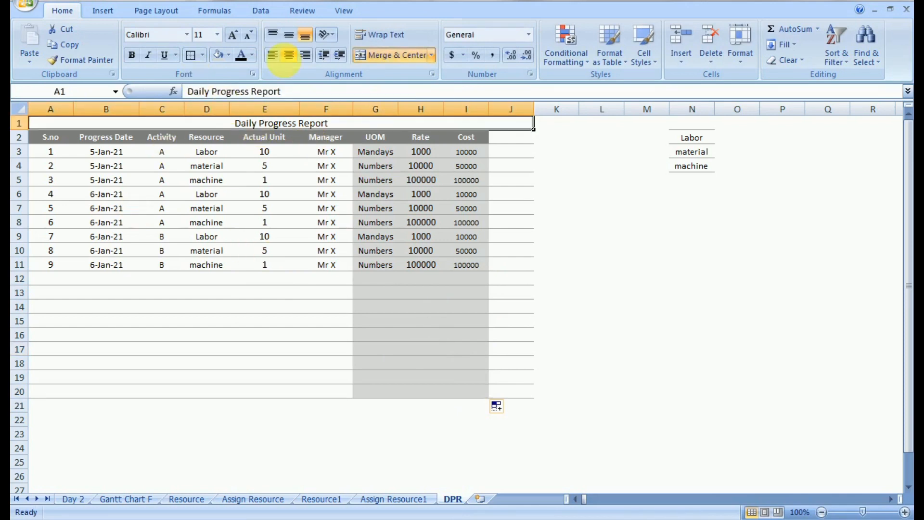
left_click(356, 57)
left_click(375, 123)
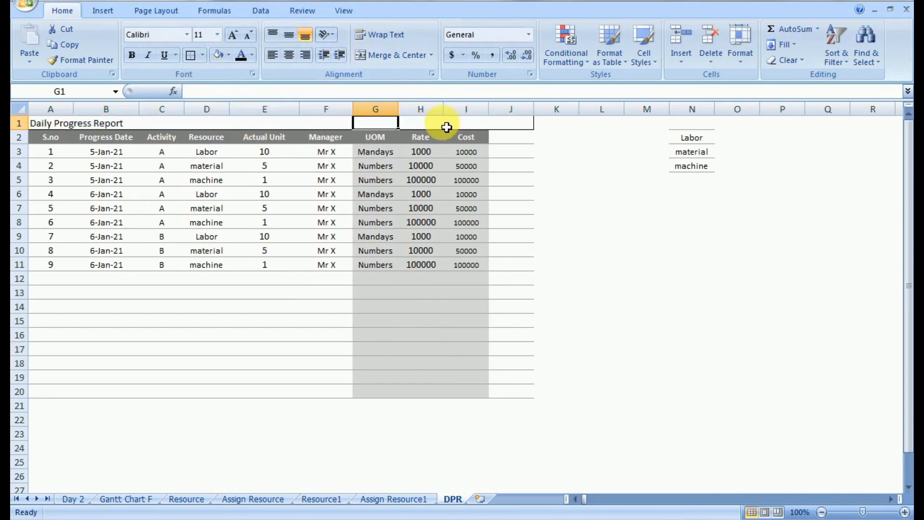
left_click_drag(39, 123, 466, 123)
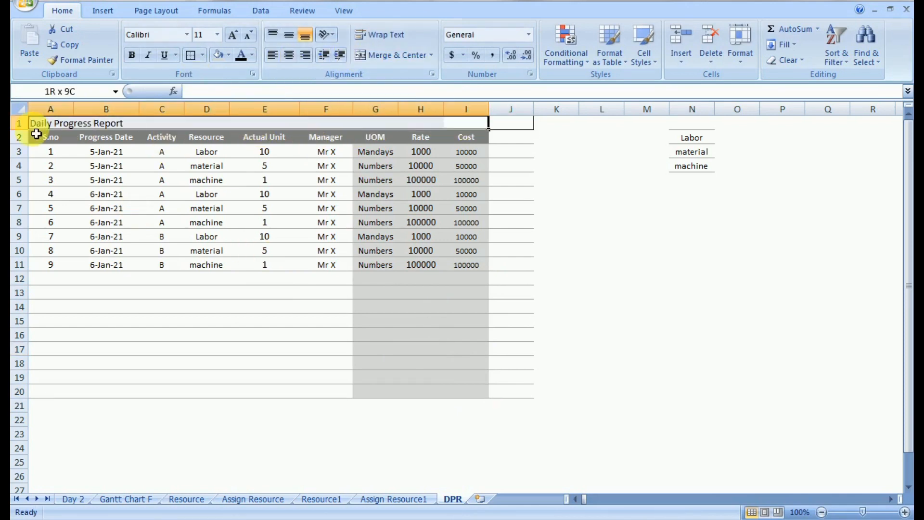
left_click(368, 55)
Format the Daily Progress Report title as bold white text on a dark blue fill.
left_click(135, 56)
left_click(229, 55)
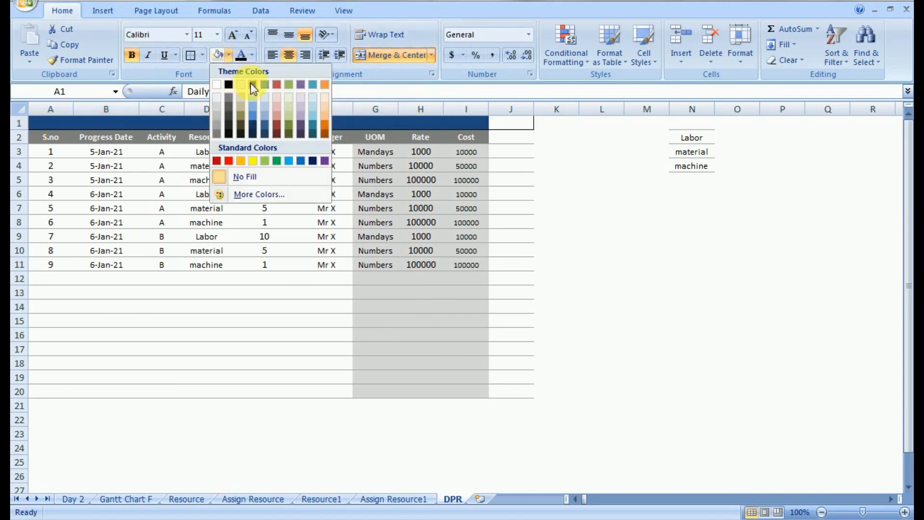
left_click(250, 85)
left_click(264, 208)
Insert a new column J on the Assign Resource sheet, between the budgeted cost column and the daily timeline.
left_click(253, 498)
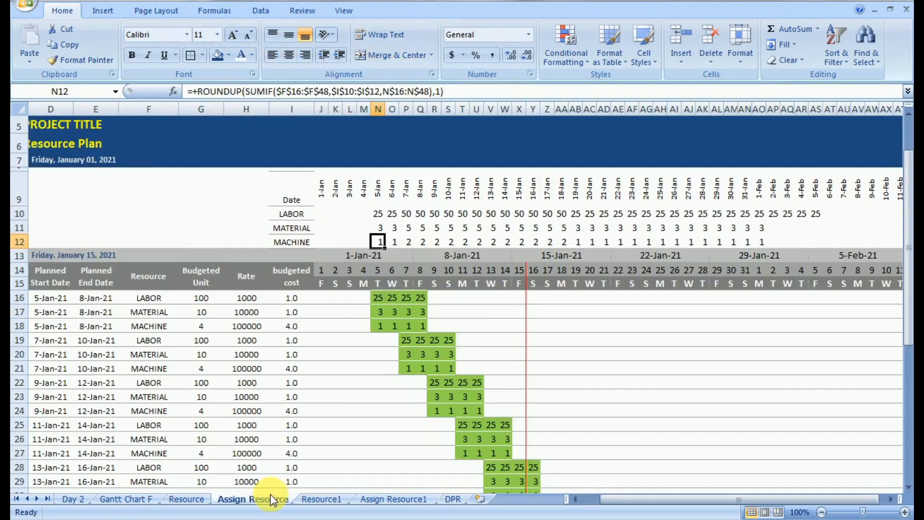
left_click(425, 219)
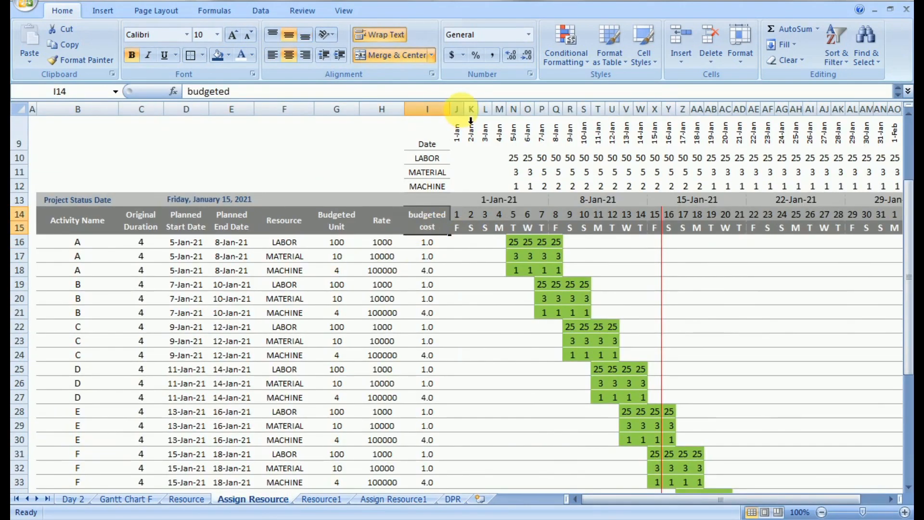
left_click(457, 110)
right_click(459, 110)
left_click(486, 181)
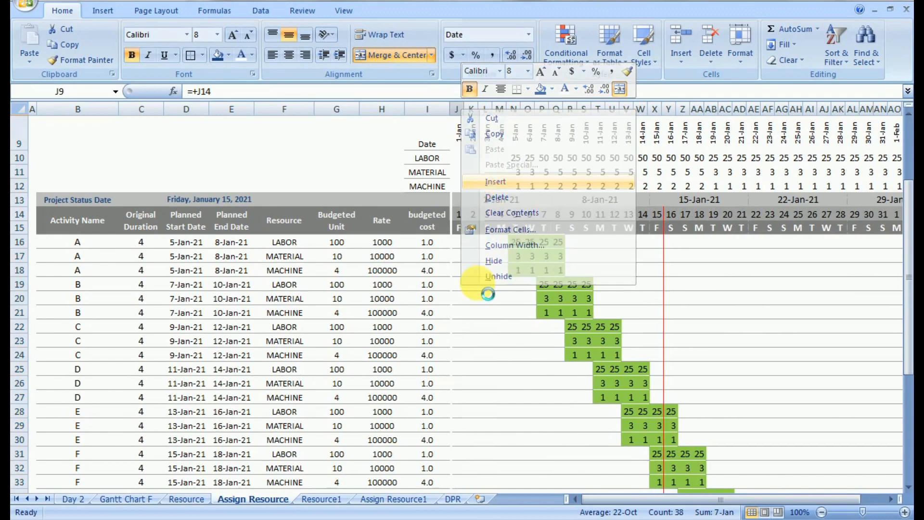
left_click(478, 308)
Copy the budgeted cost header to J14 and change its text to "Actual Cost".
left_click(437, 235)
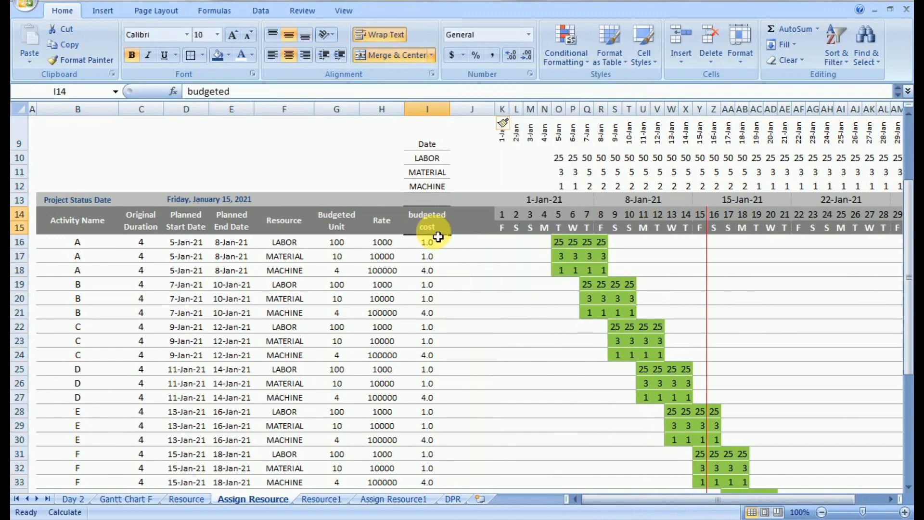
key("ctrl+c")
left_click(471, 221)
key("ctrl+v")
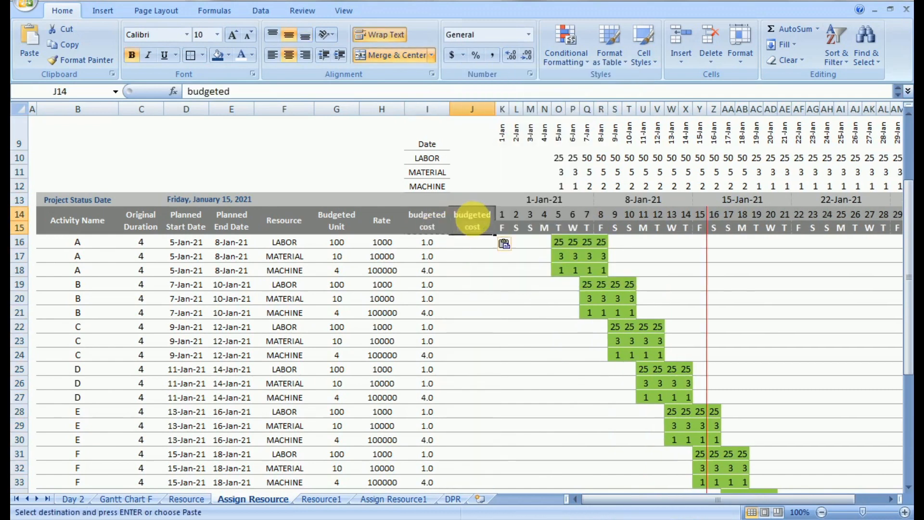
left_click_drag(231, 92, 203, 97)
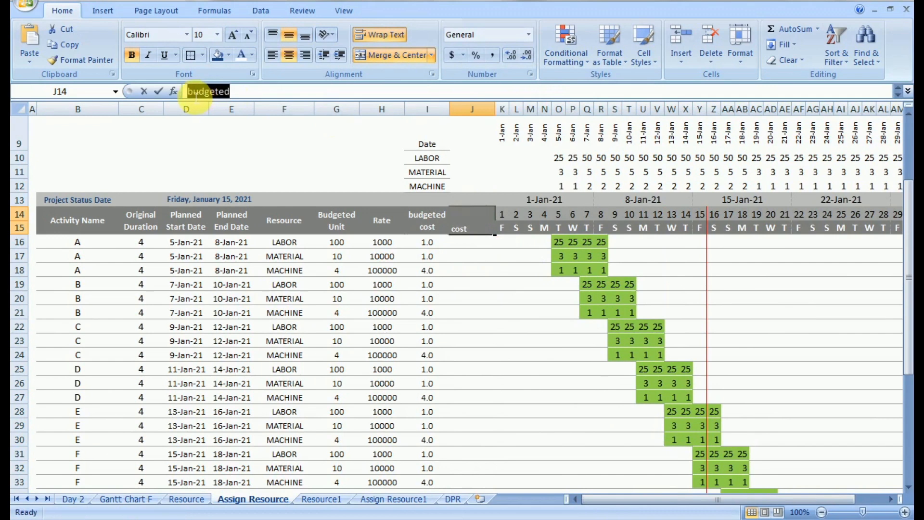
type("Actual Cost")
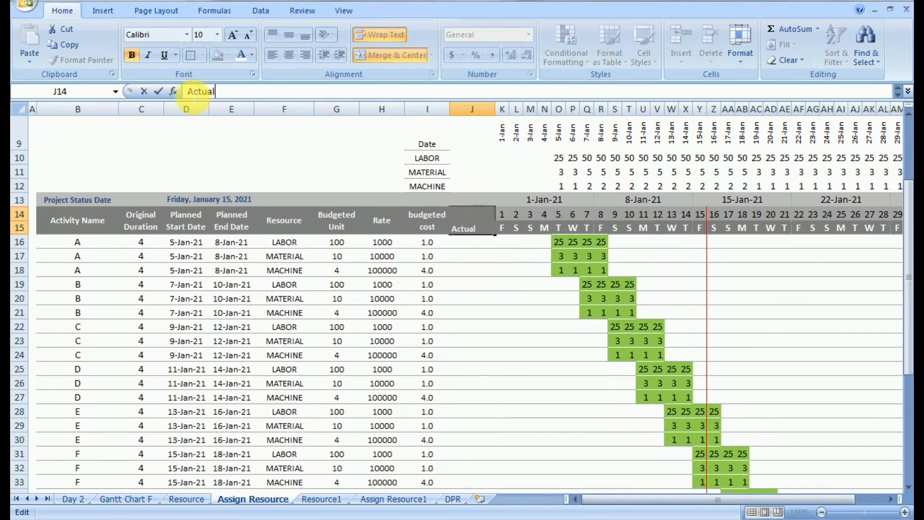
left_click(484, 313)
Move the Date, LABOR, MATERIAL and MACHINE labels from I9:I12 to J9:J12, next to the daily totals.
left_click_drag(432, 147, 473, 169)
left_click(481, 283)
left_click(471, 244)
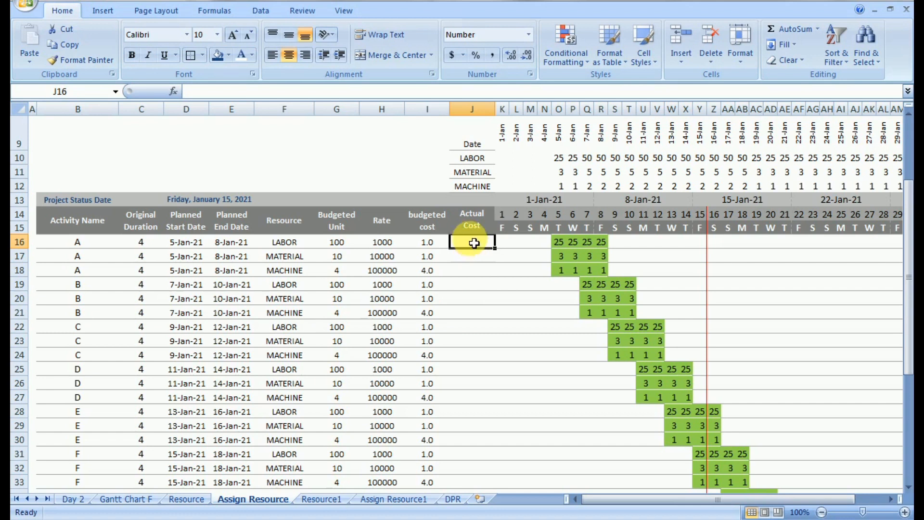
Compare activity A's LABOR row on the Assign Resource sheet with the Activity, Resource and Cost entries in rows 3 and 6 of the DPR sheet.
left_click(83, 246)
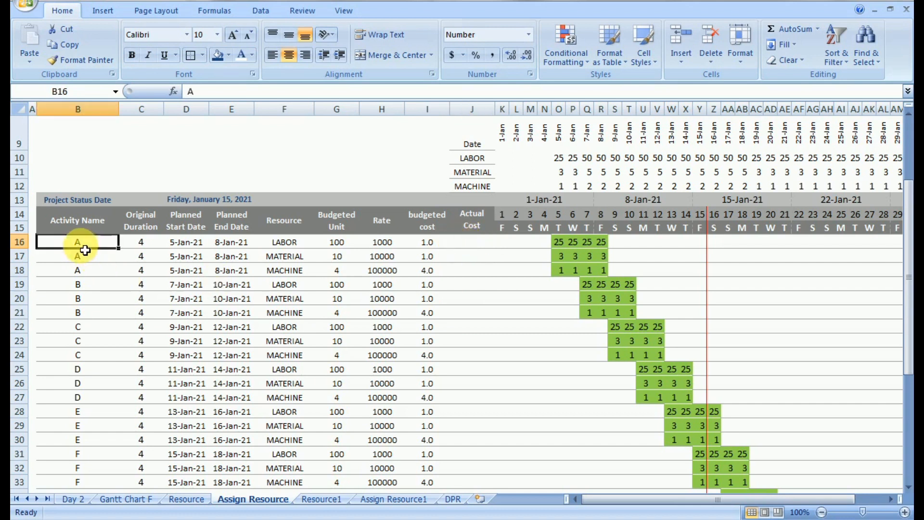
left_click(285, 241)
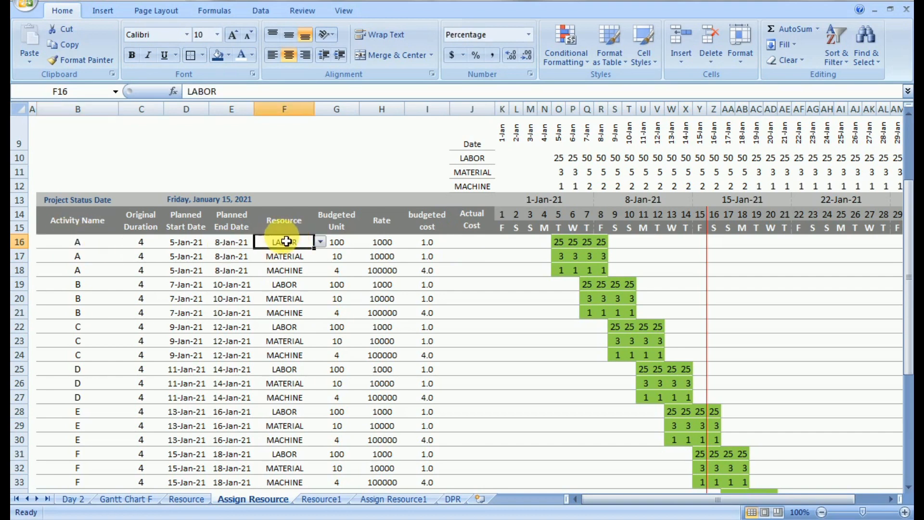
left_click(475, 246)
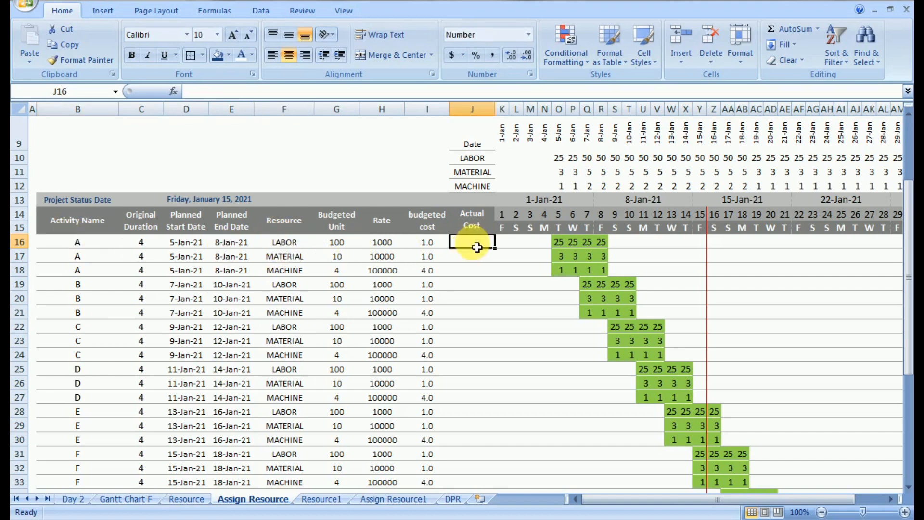
left_click(455, 500)
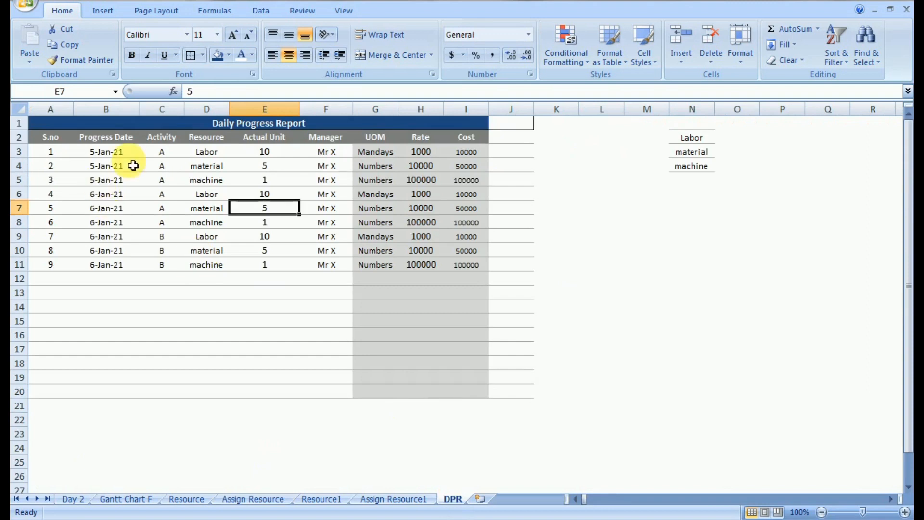
left_click(161, 153)
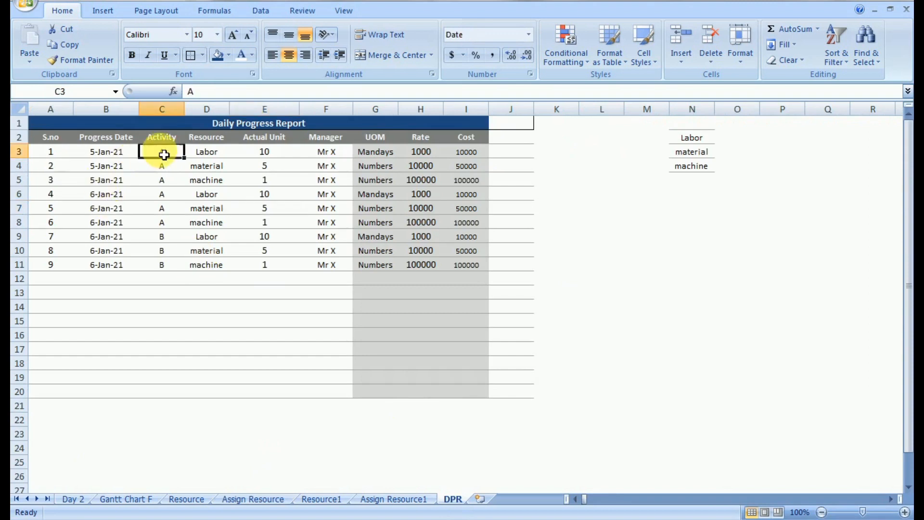
left_click(206, 151, "ctrl")
left_click_drag(162, 194, 192, 199)
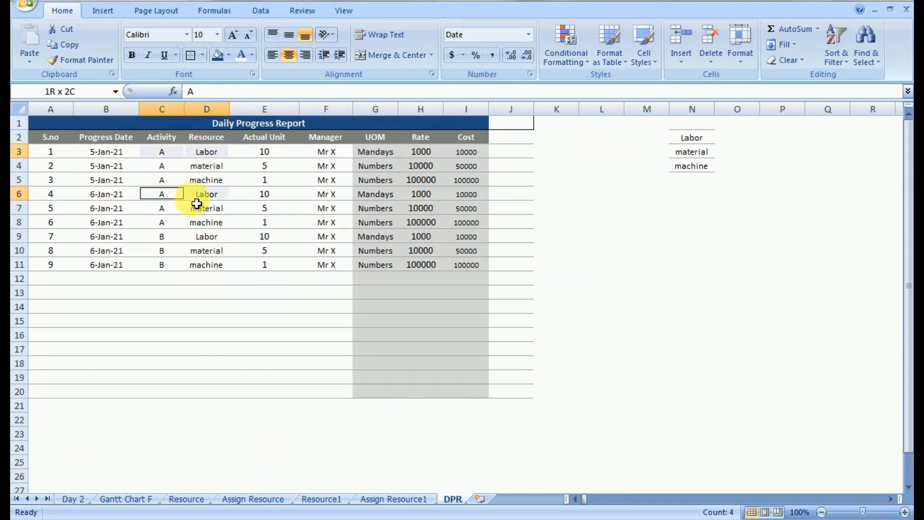
left_click(466, 153, "ctrl")
left_click(466, 194, "ctrl")
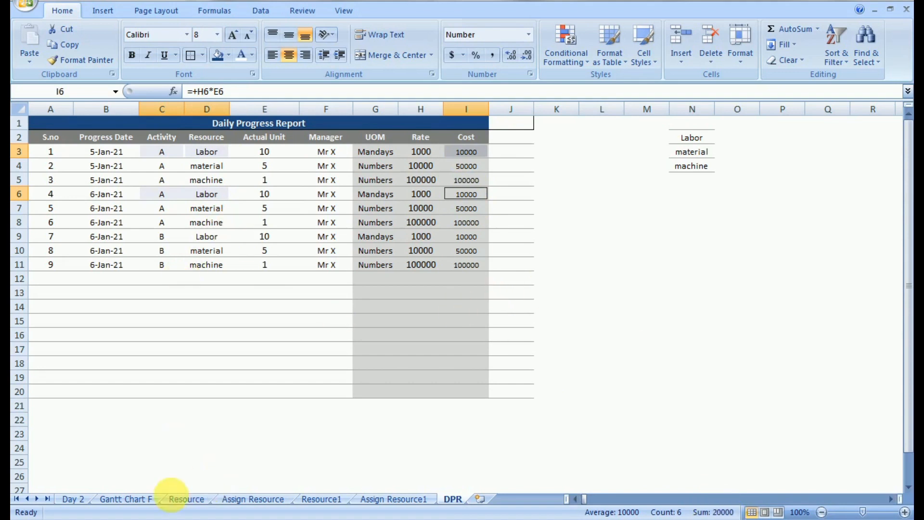
left_click(244, 501)
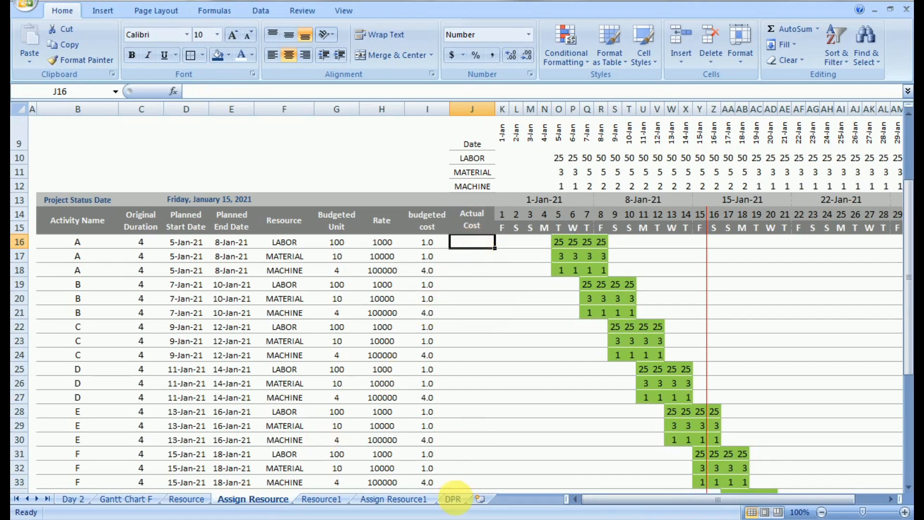
left_click(452, 499)
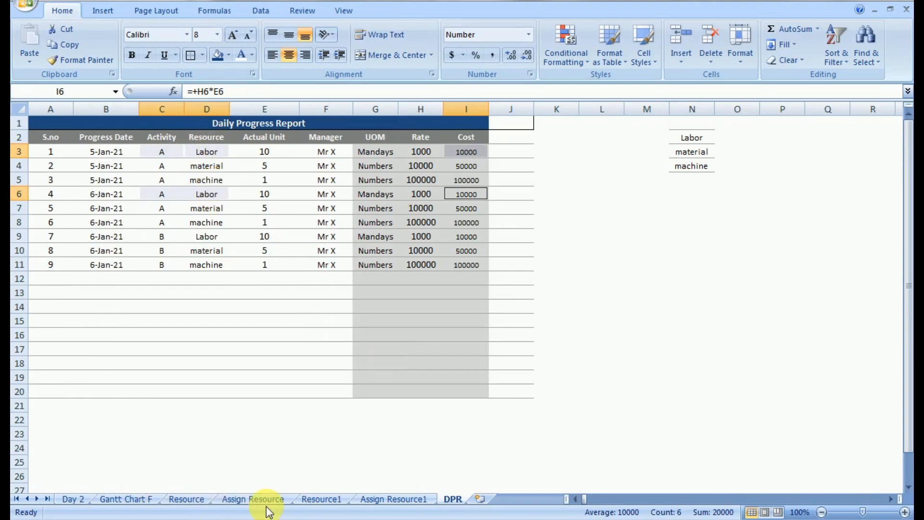
left_click(253, 499)
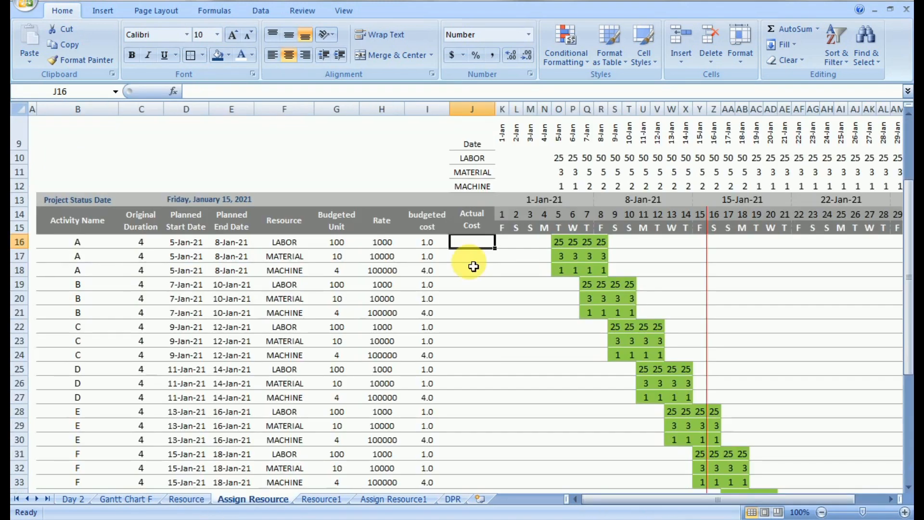
Start a SUMIFS formula in J16 of the Assign Resource sheet with the DPR sheet's Cost range I3:I20 as sum range.
type("+s")
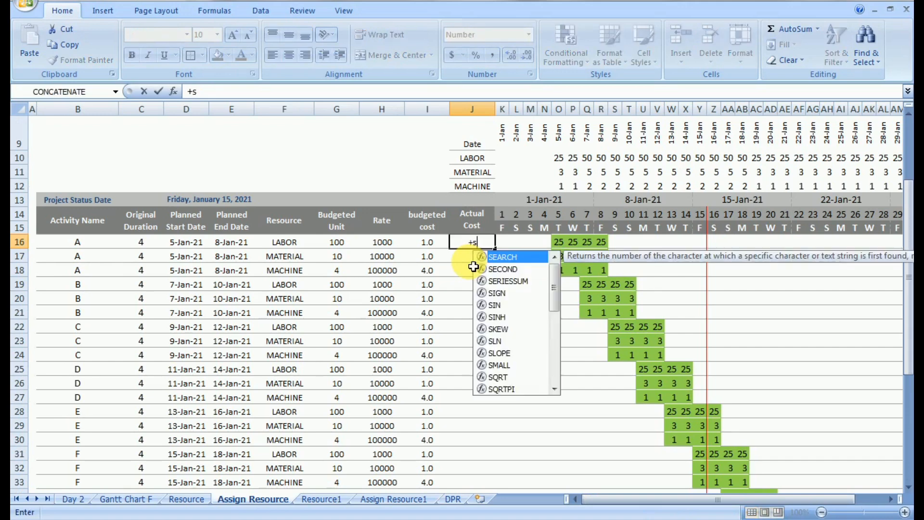
type("umif(")
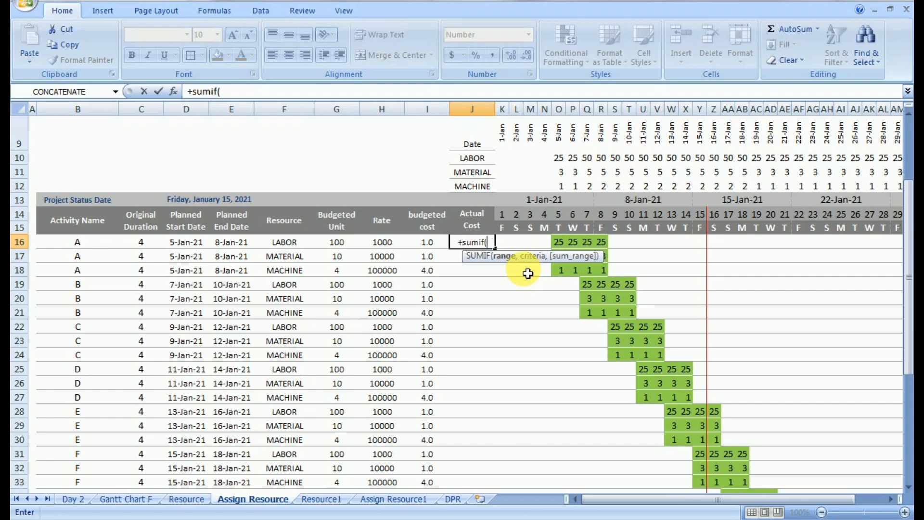
key("BackSpace")
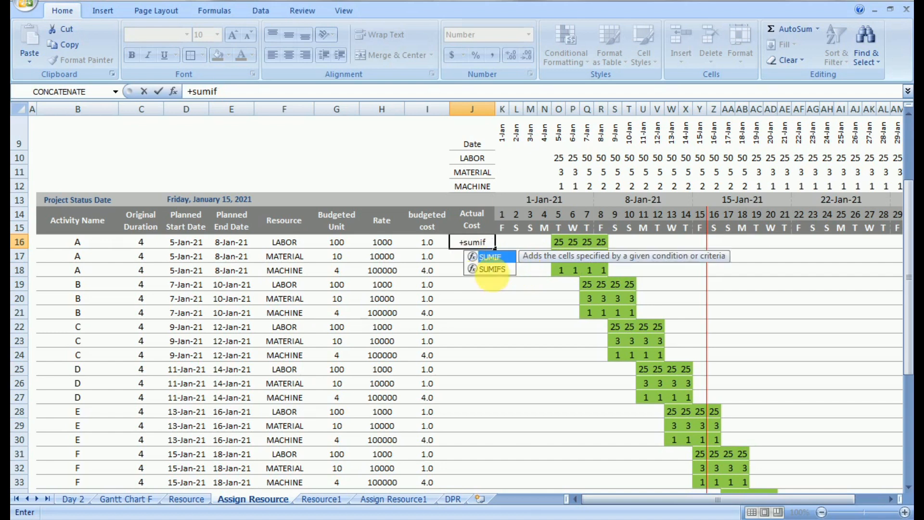
double_click(495, 270)
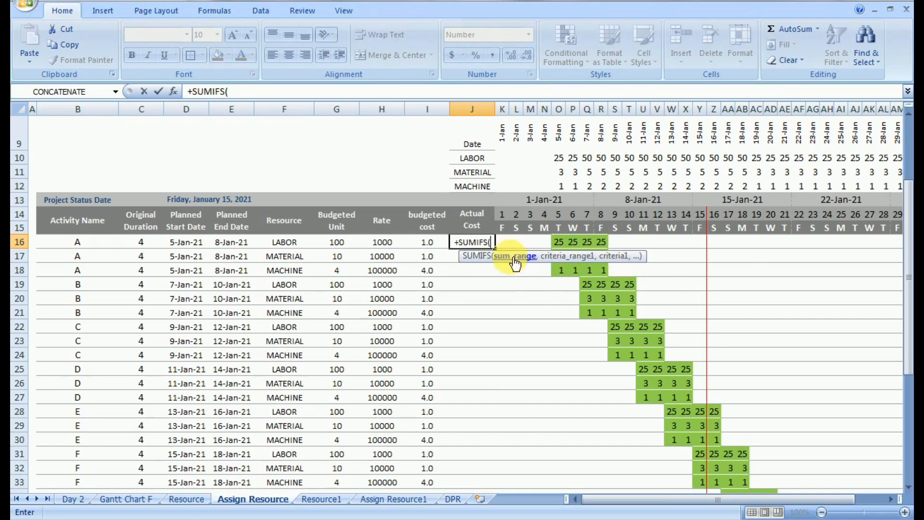
left_click(453, 498)
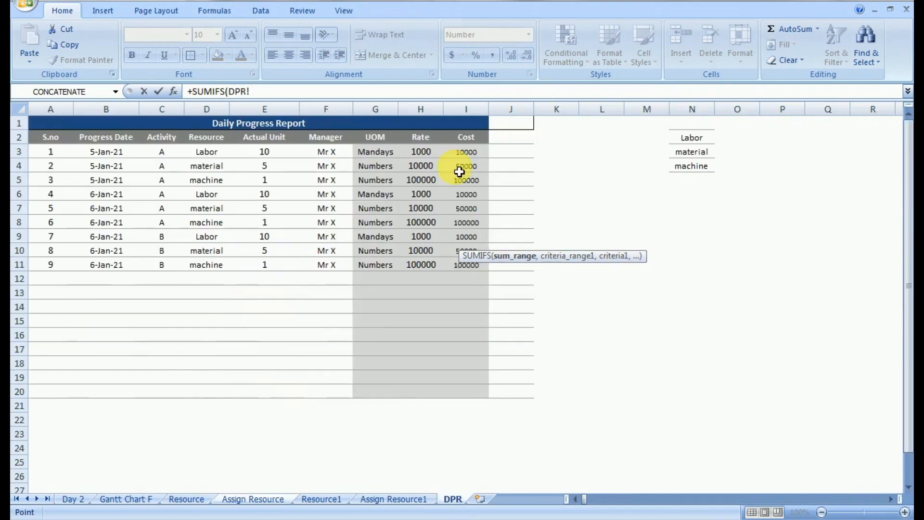
left_click_drag(462, 157, 470, 391)
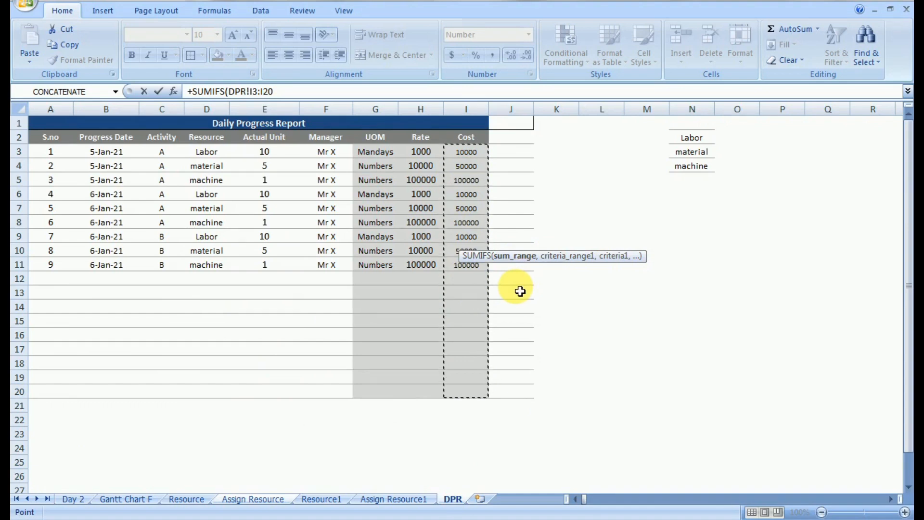
type(",")
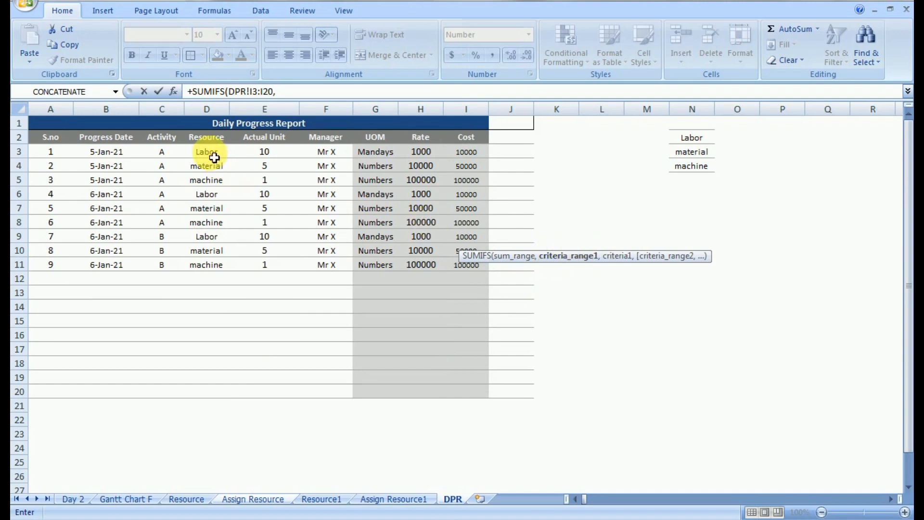
Add the first SUMIFS condition, matching the DPR sheet's Activity range C3:C20 to the activity name in Assign Resource B16.
left_click_drag(161, 152, 165, 392)
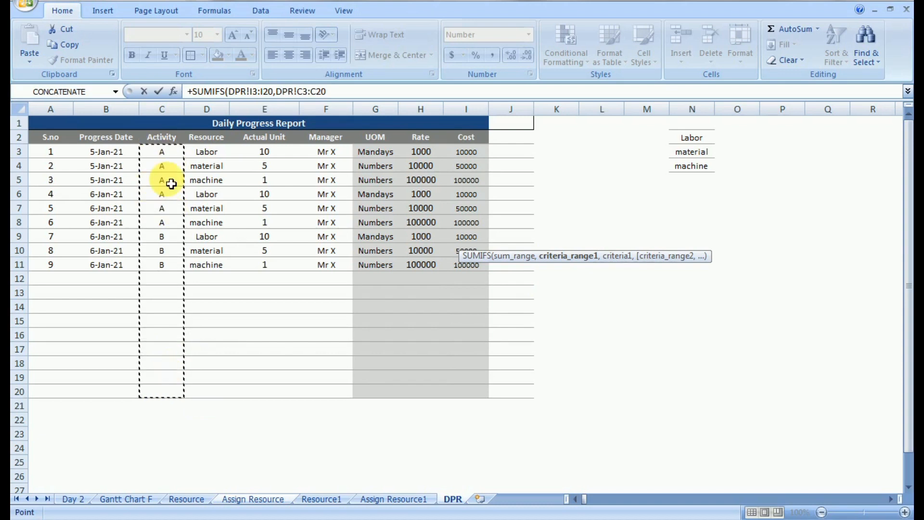
type(",")
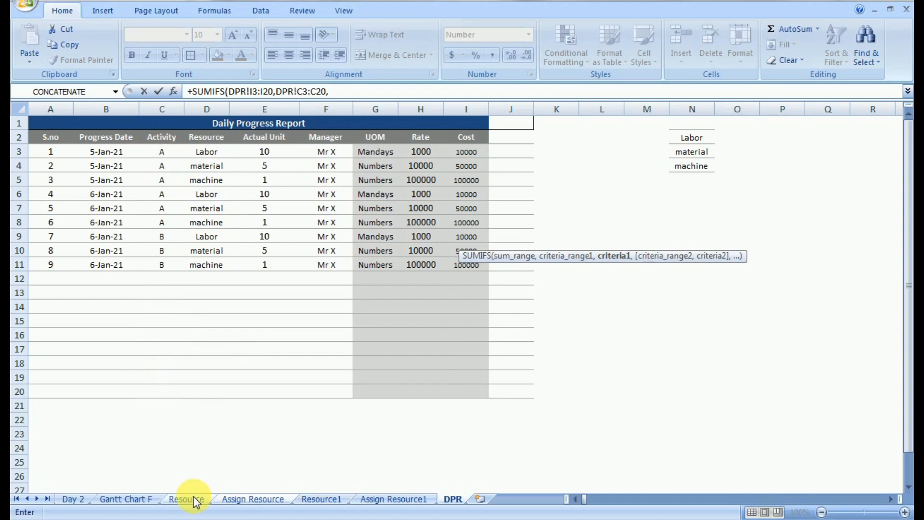
left_click(233, 498)
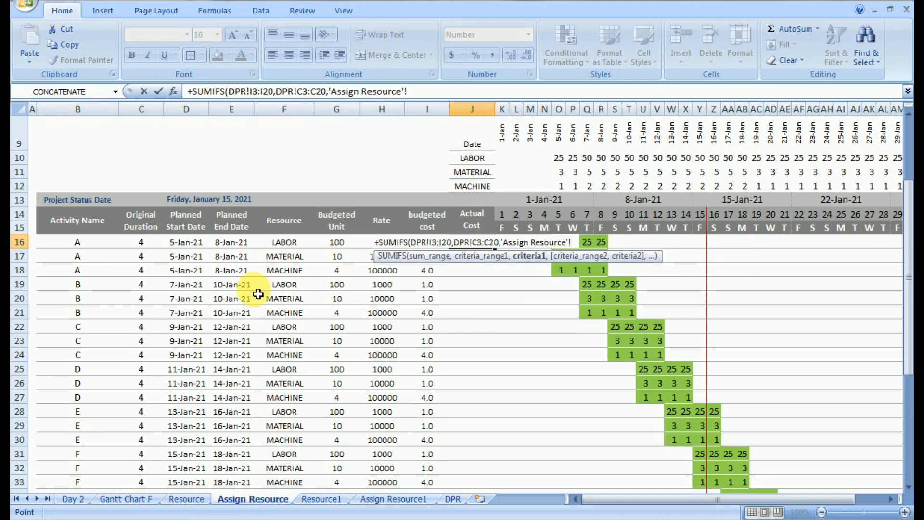
left_click(90, 247)
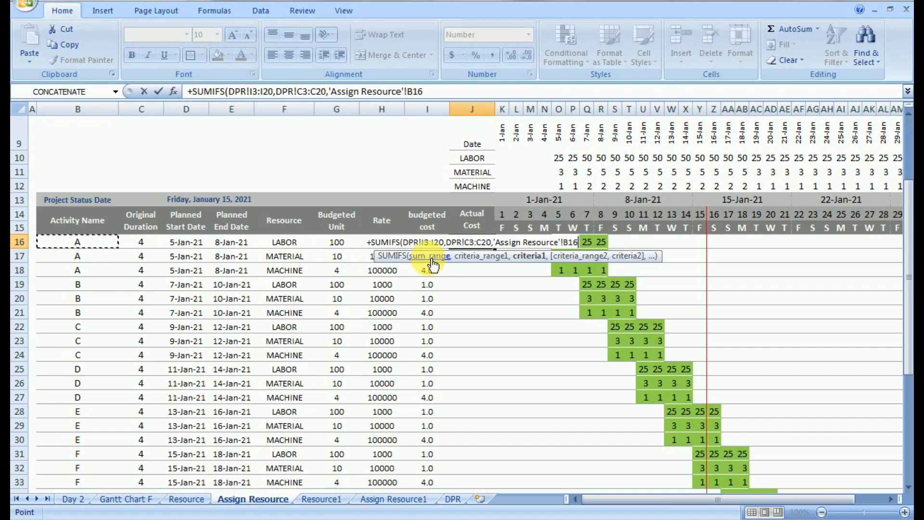
type(",")
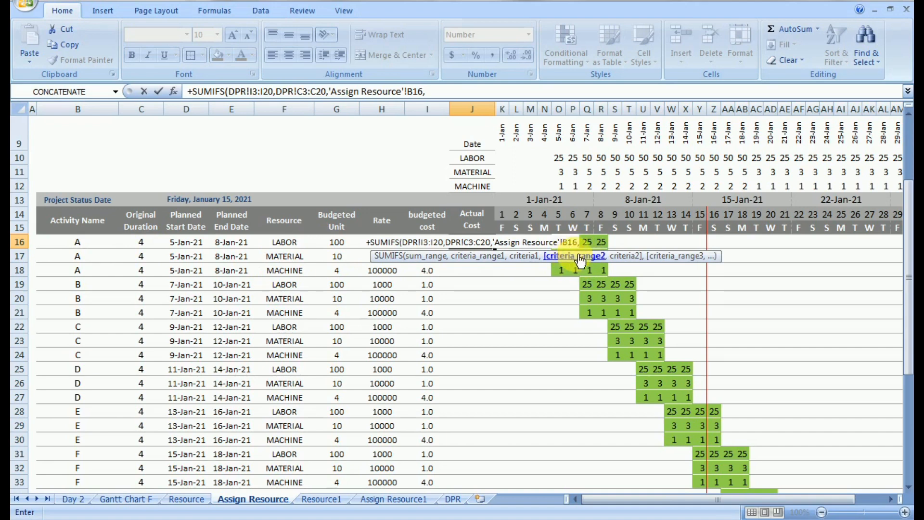
Add the second condition, matching the DPR sheet's Resource range D3:D20 to Assign Resource F16, and complete the formula.
left_click(453, 499)
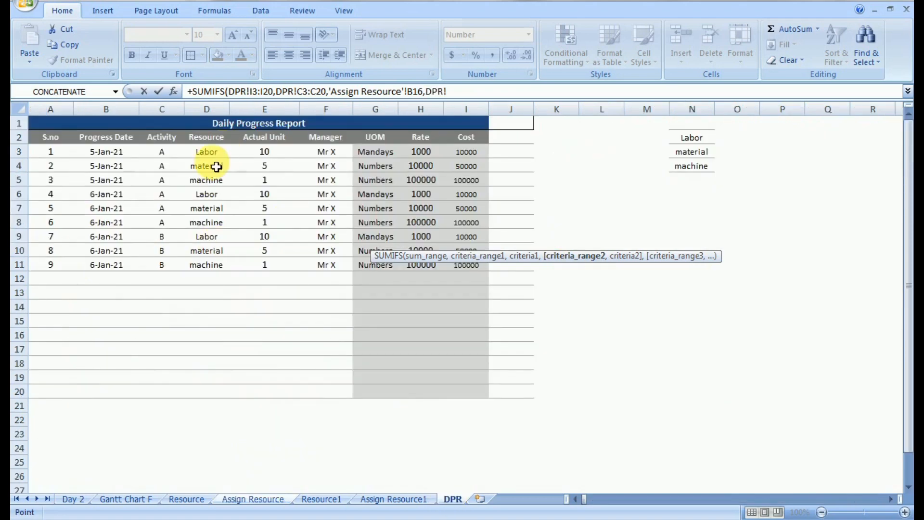
left_click_drag(215, 158, 213, 391)
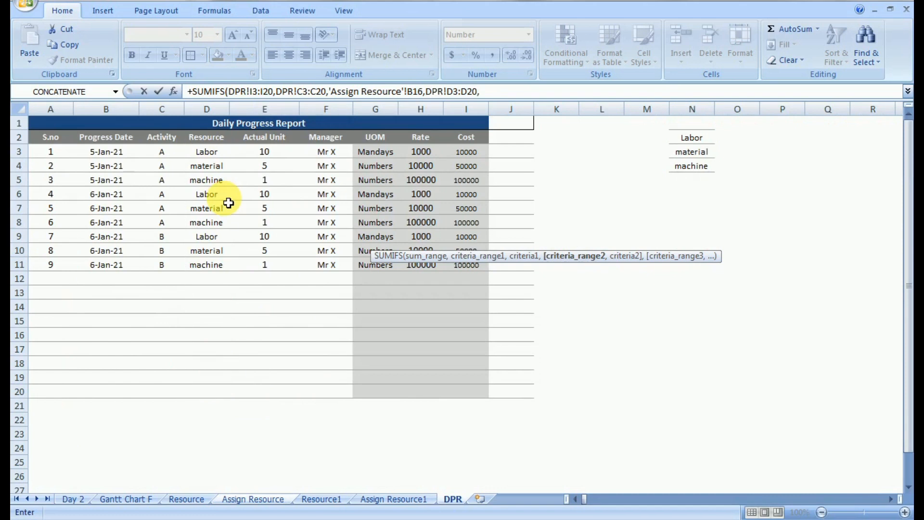
type(",")
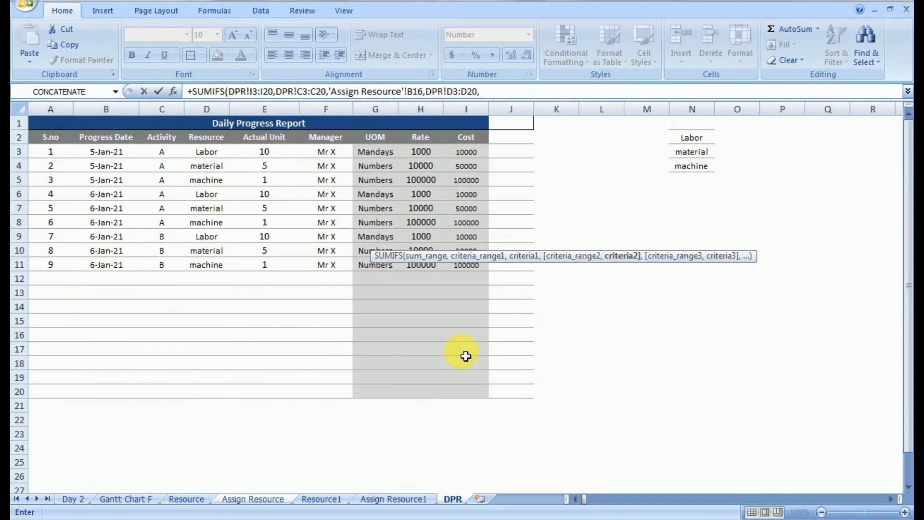
left_click(251, 499)
left_click(295, 243)
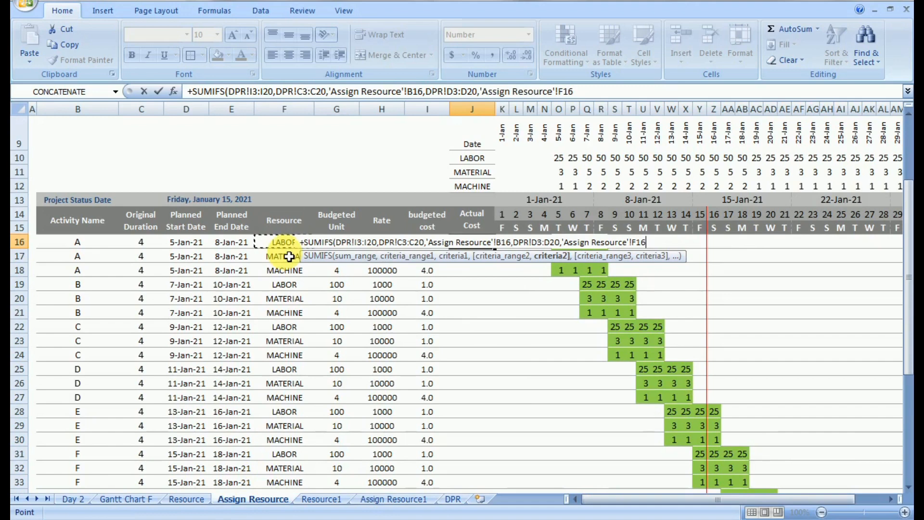
type(")")
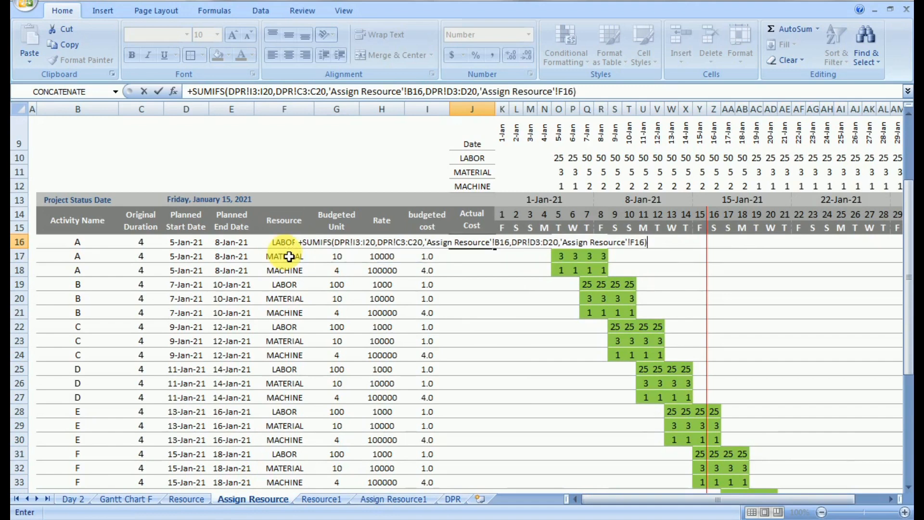
key("Return")
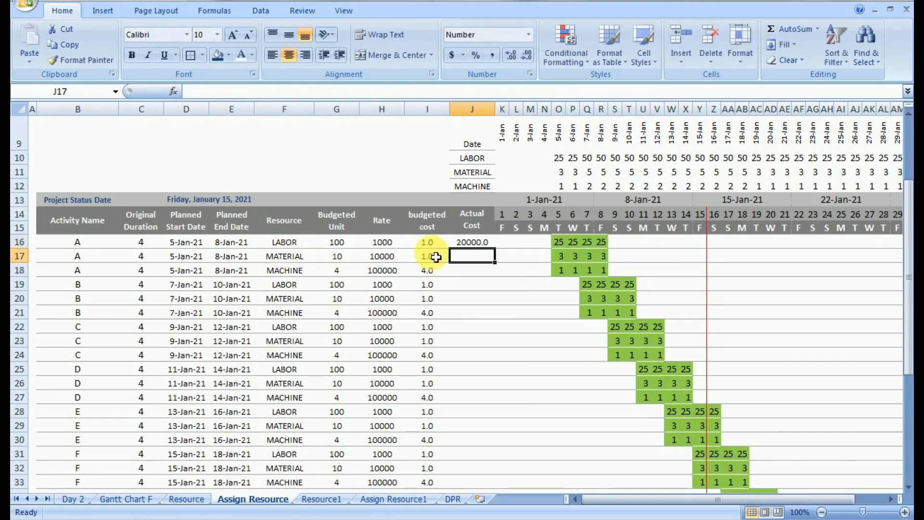
Make the sum range in the J16 formula absolute as $I$3:$I$20.
left_click(473, 241)
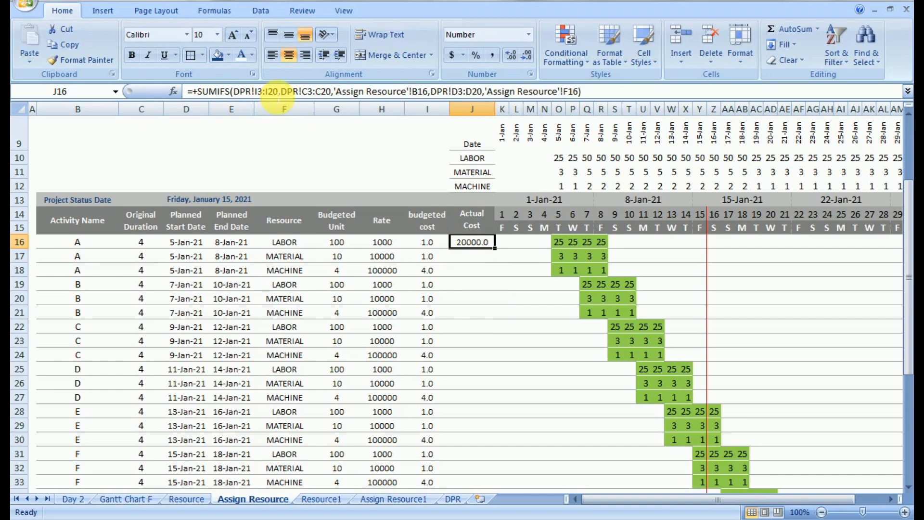
left_click(274, 91)
double_click(267, 91)
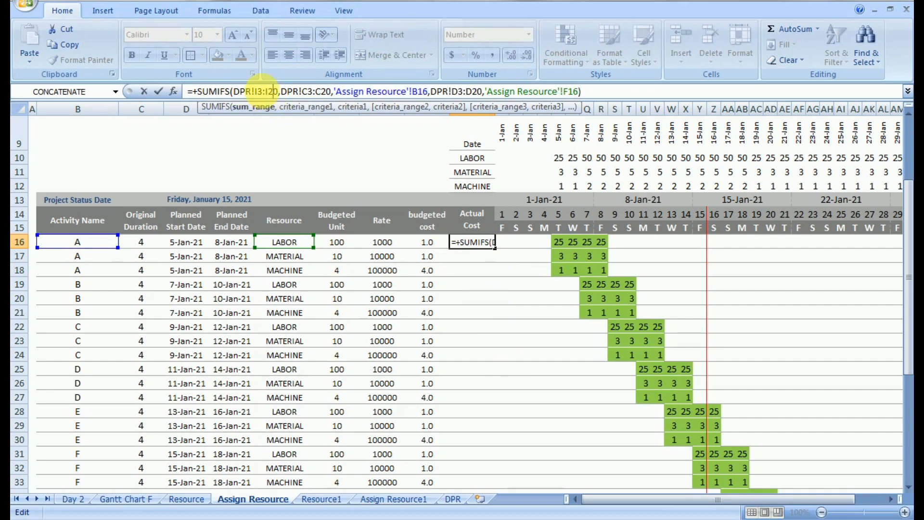
key("F4")
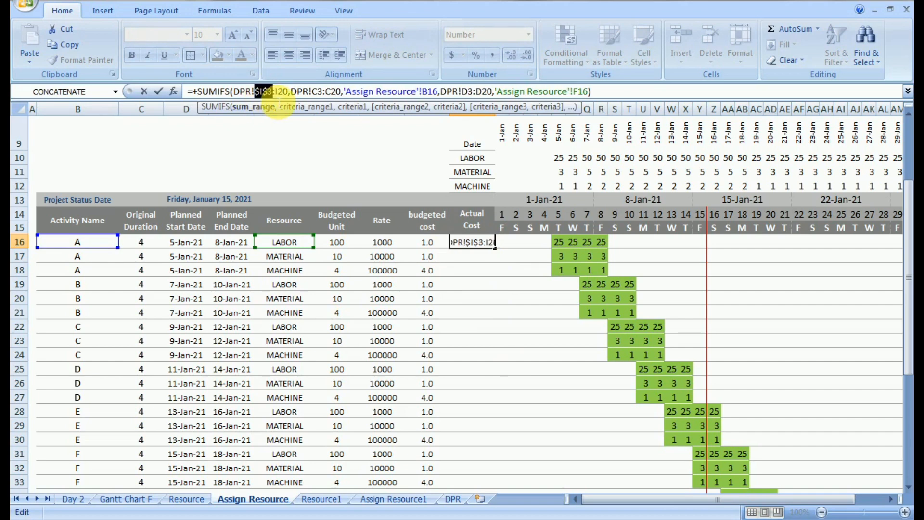
key("F4")
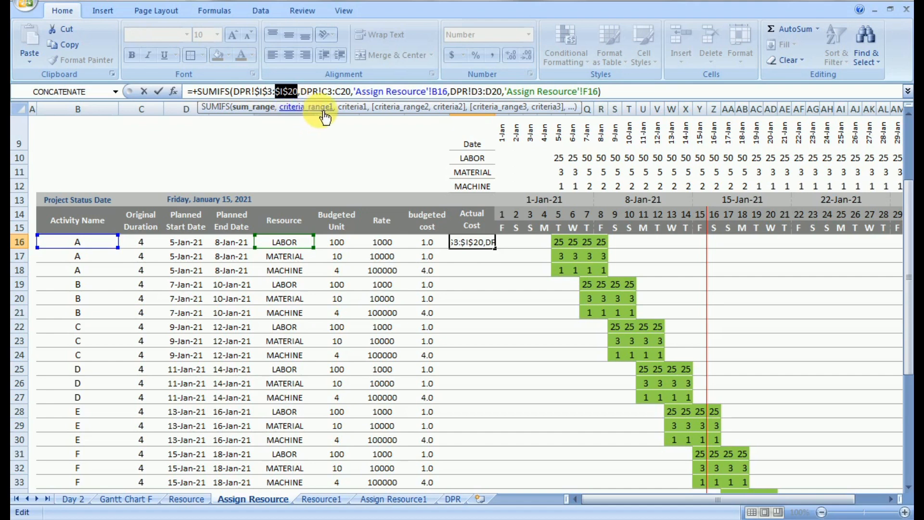
Make both criteria ranges in the J16 formula absolute as $C$3:$C$20 and $D$3:$D$20.
left_click(327, 91)
key("F4")
left_click(355, 91)
key("F4")
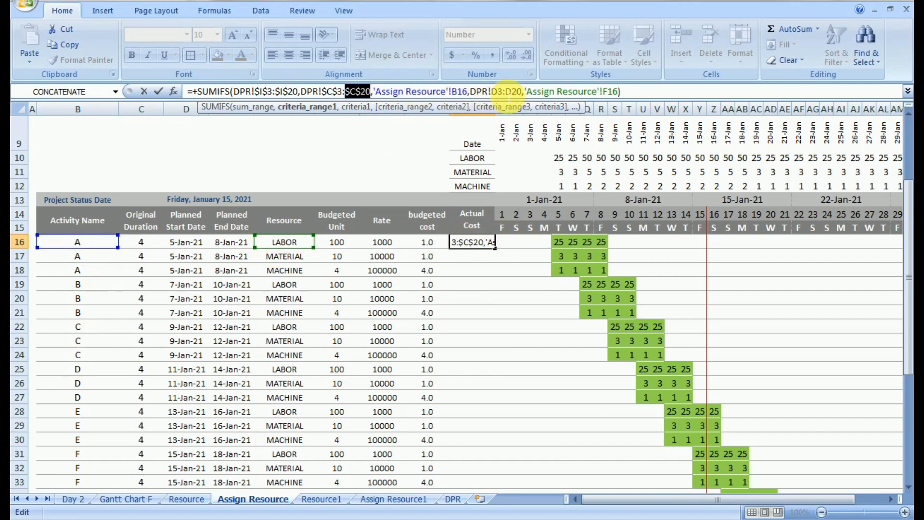
double_click(500, 92)
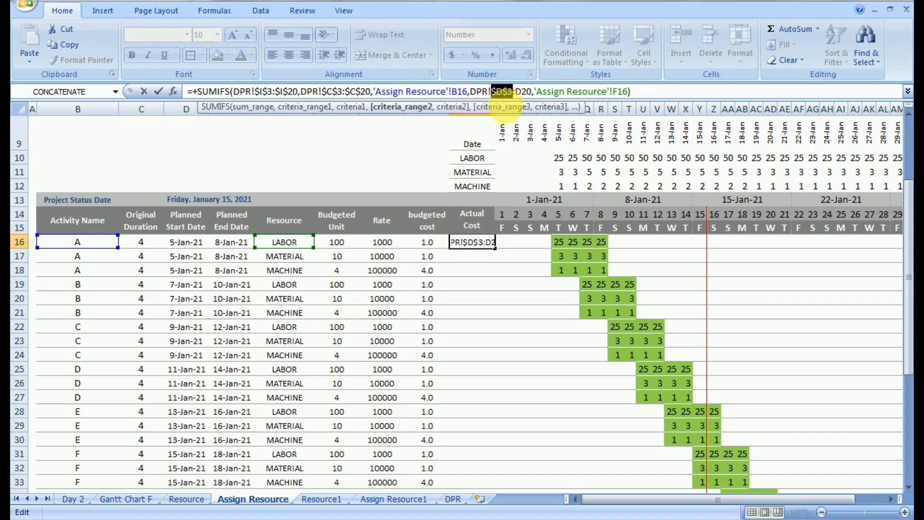
key("F4")
double_click(526, 92)
key("F4")
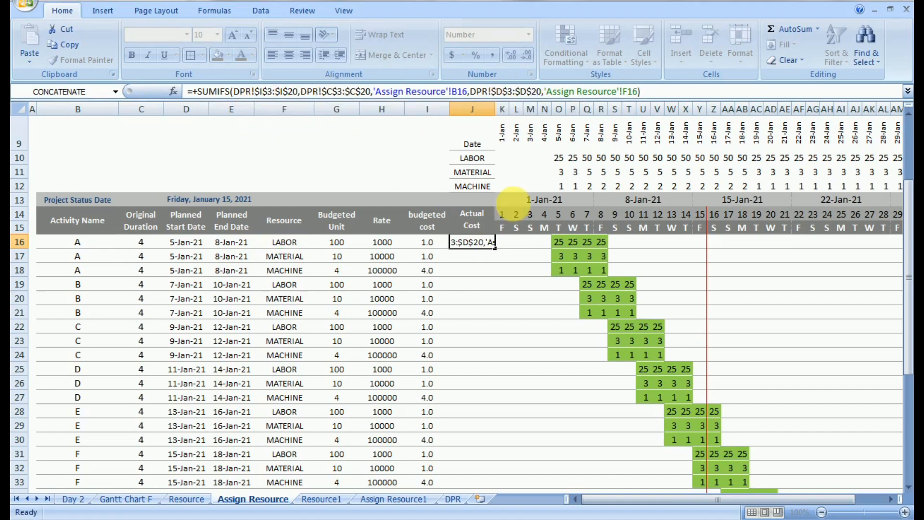
key("Return")
Divide the SUMIFS result in J16 by 100000.
left_click(490, 244)
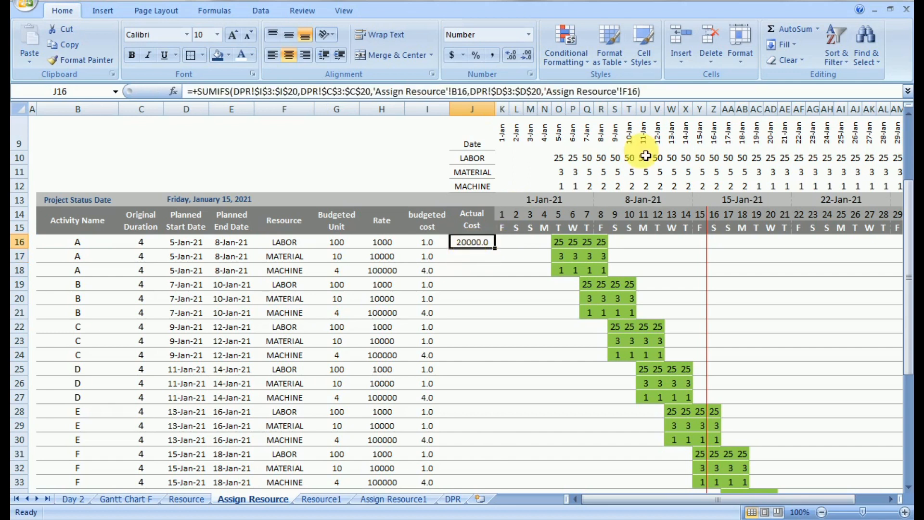
left_click(657, 92)
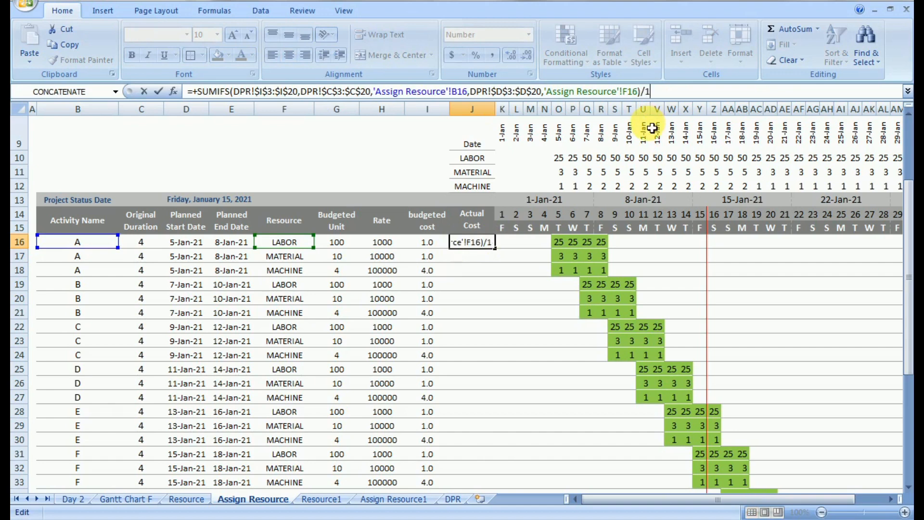
type("/100000")
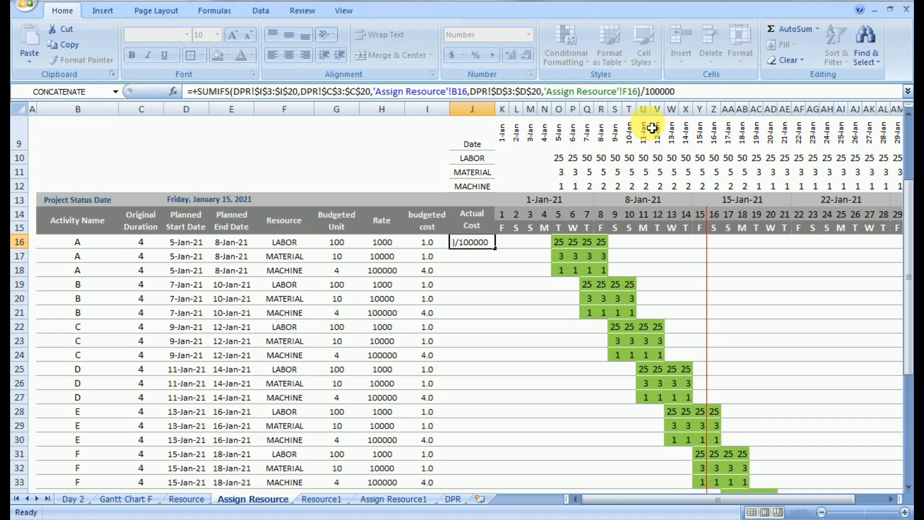
key("Return")
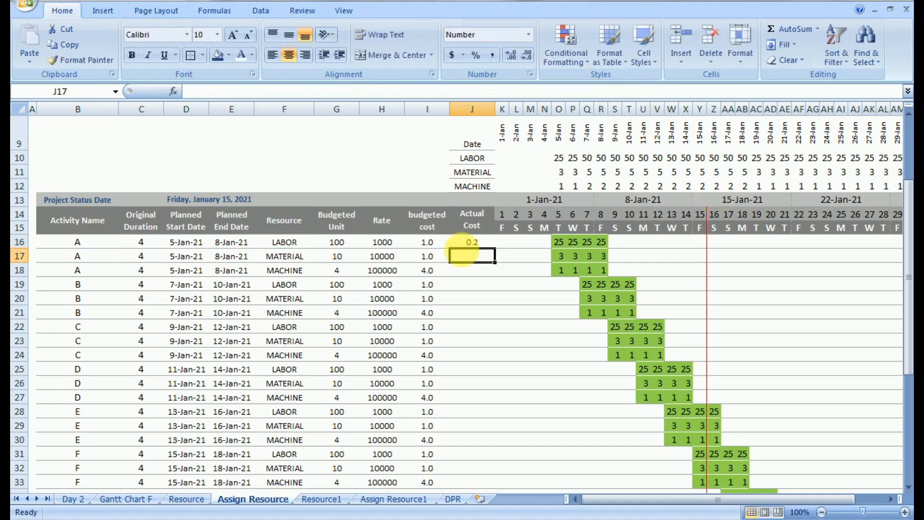
left_click(476, 244)
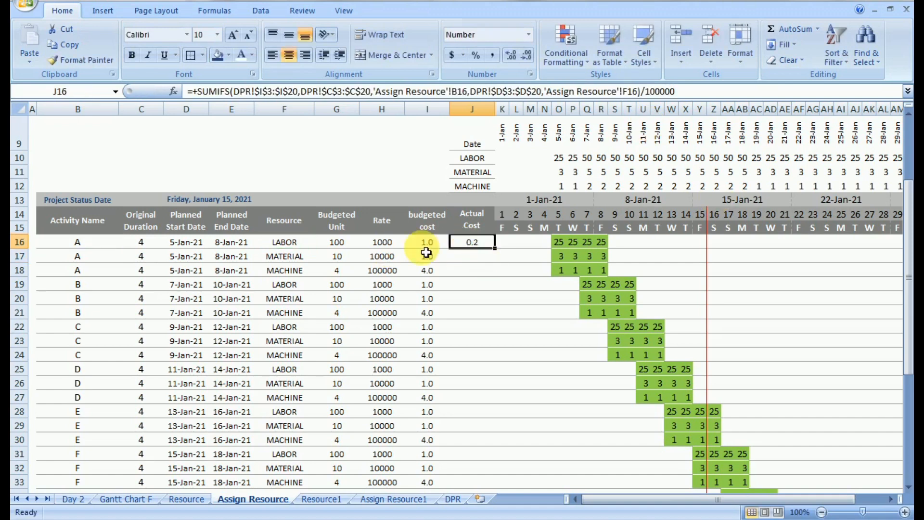
Examine activity A's material entries in rows 4 and 7 of the DPR sheet, selecting their Activity, Resource and Cost cells together.
left_click(474, 255)
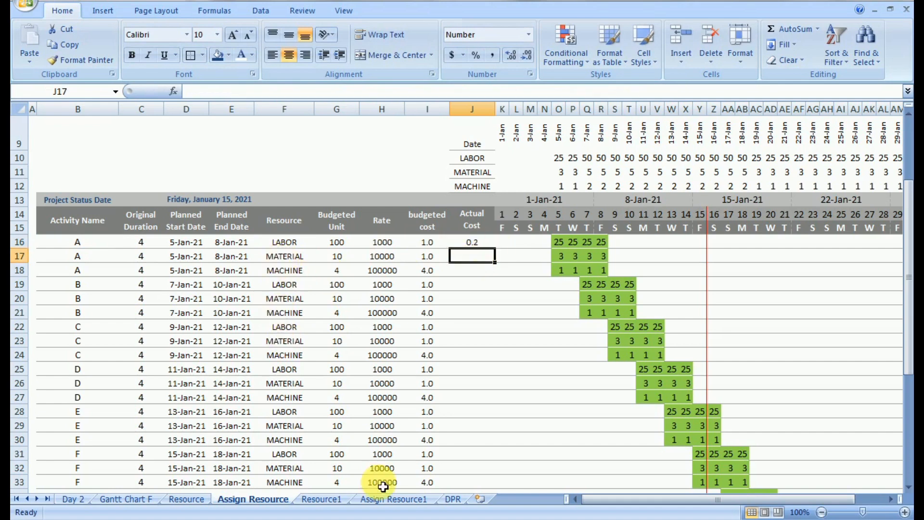
left_click(452, 499)
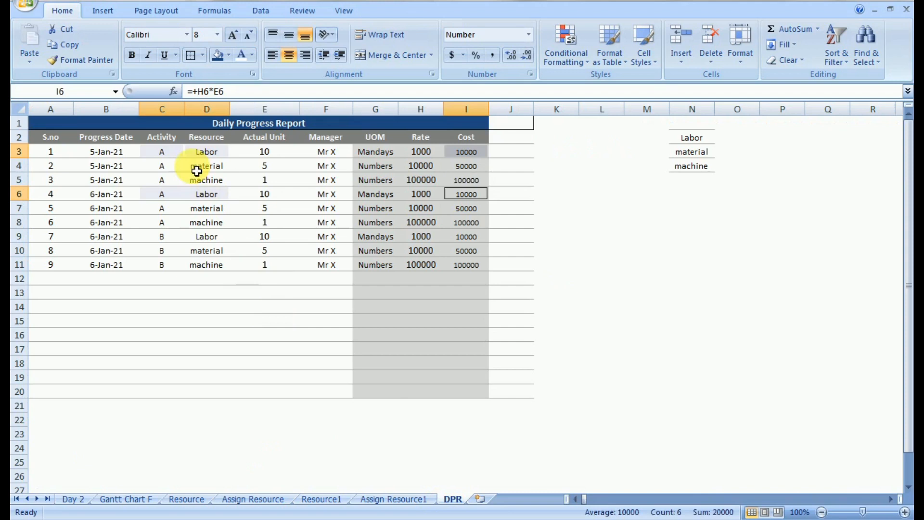
left_click(169, 170)
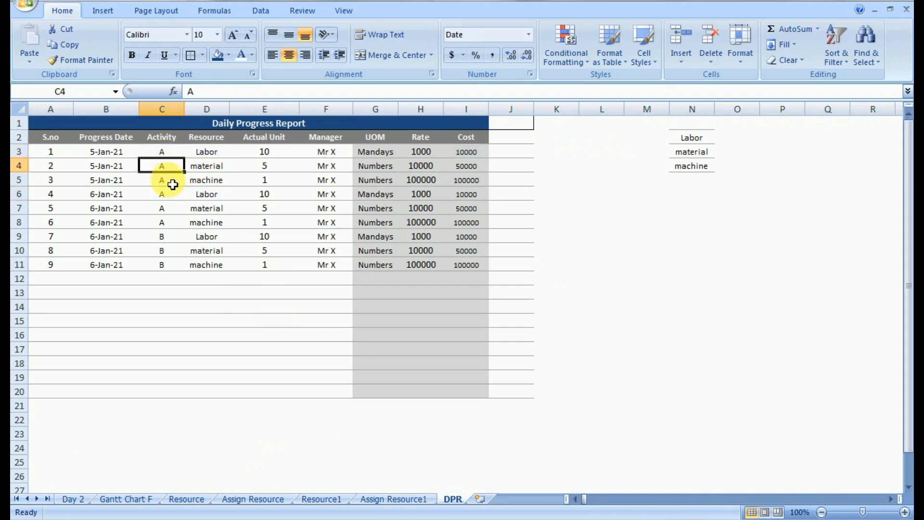
left_click(196, 168, "ctrl")
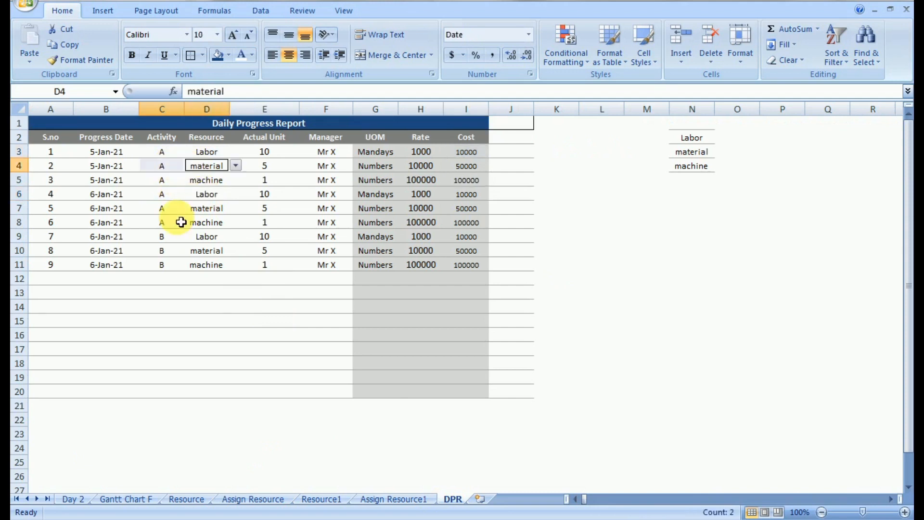
left_click(167, 212, "ctrl")
left_click(194, 213, "ctrl")
left_click(465, 167, "ctrl")
left_click(476, 212, "ctrl")
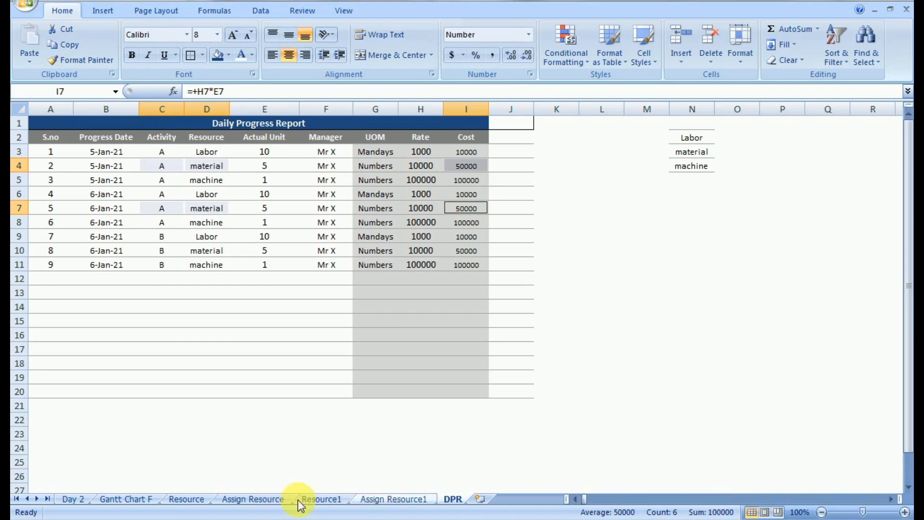
Fill the J16 Actual Cost formula down through J28 on the Assign Resource sheet.
left_click(239, 498)
left_click(476, 245)
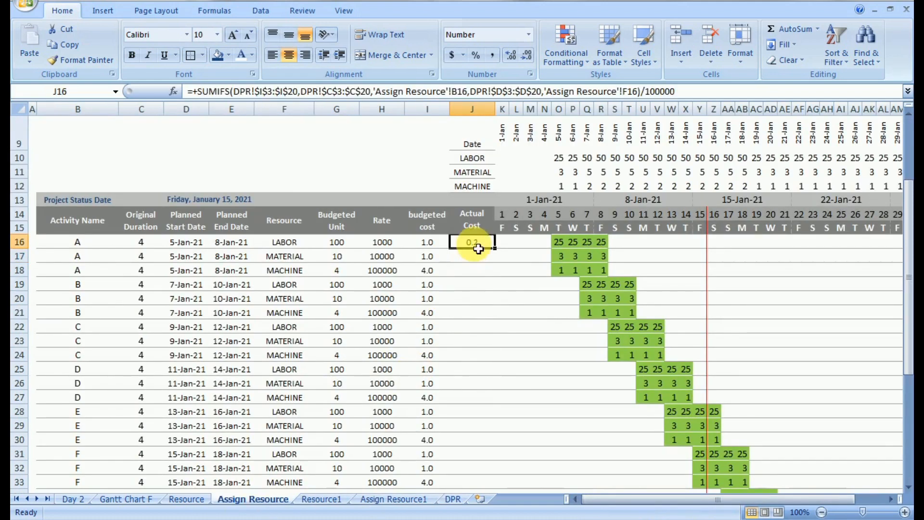
left_click_drag(495, 249, 490, 273)
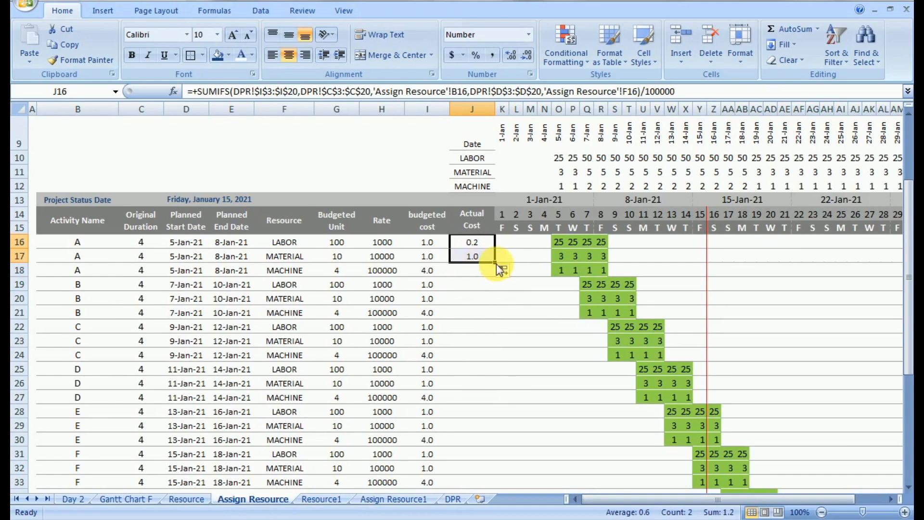
left_click_drag(495, 262, 497, 420)
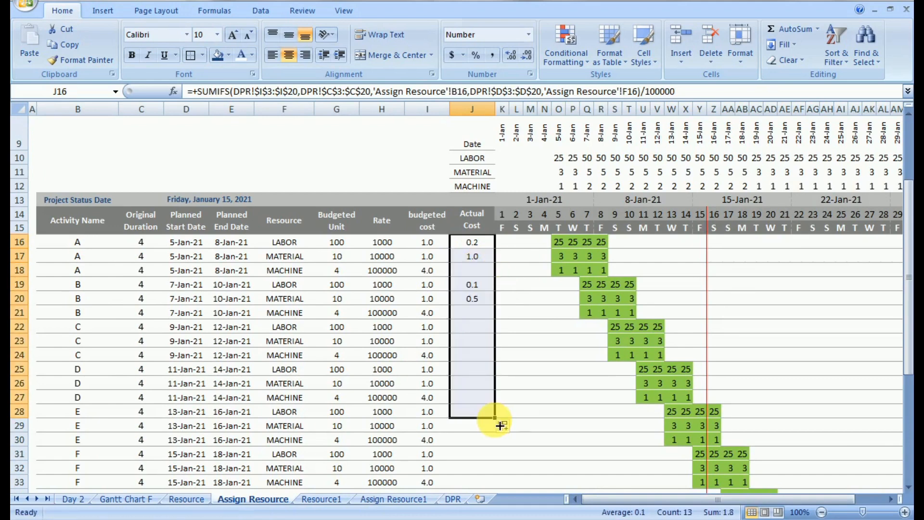
Examine J18, and activity A's machine entries in rows 5 and 8 of the DPR sheet, selecting their Activity, Resource and Cost cells together.
left_click(477, 278)
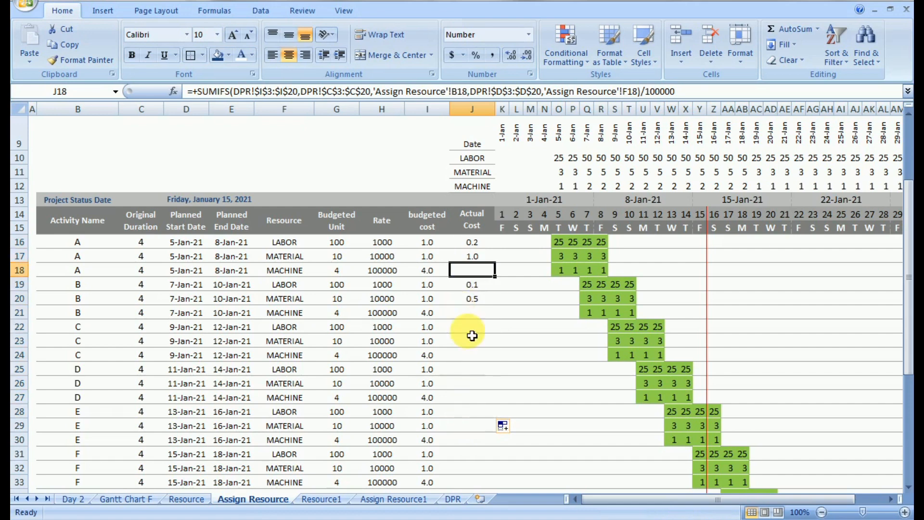
left_click(452, 499)
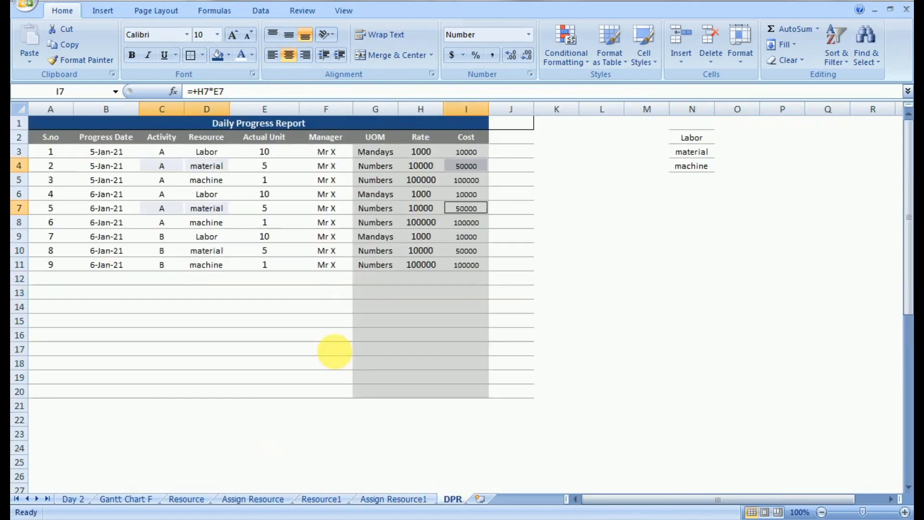
left_click(216, 185)
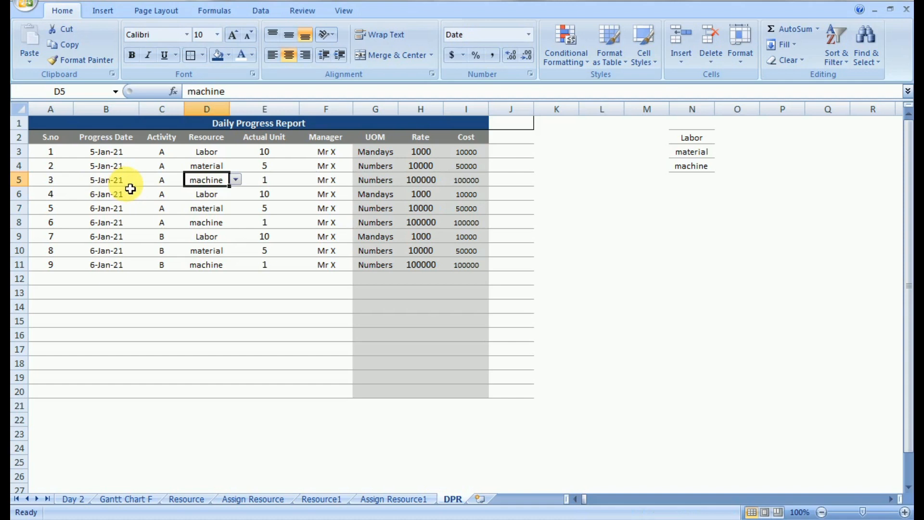
left_click(201, 228, "ctrl")
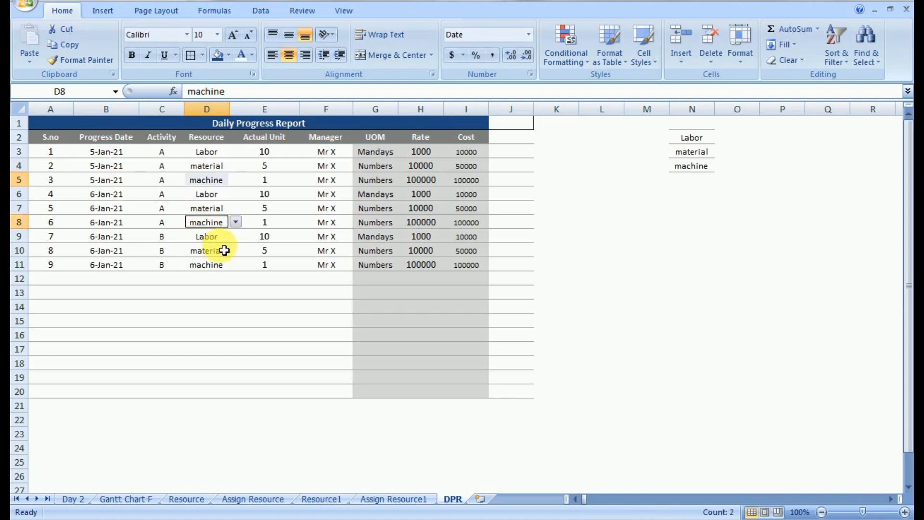
left_click(164, 184, "ctrl")
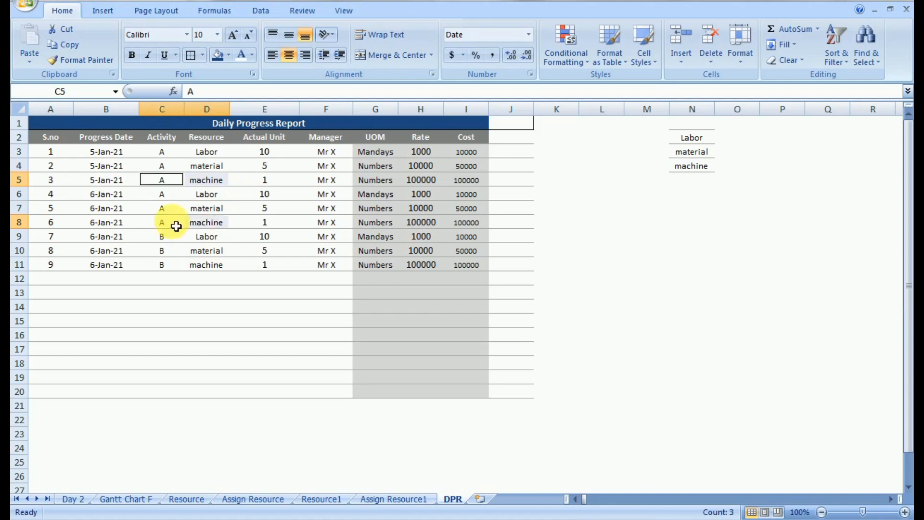
left_click(174, 224, "ctrl")
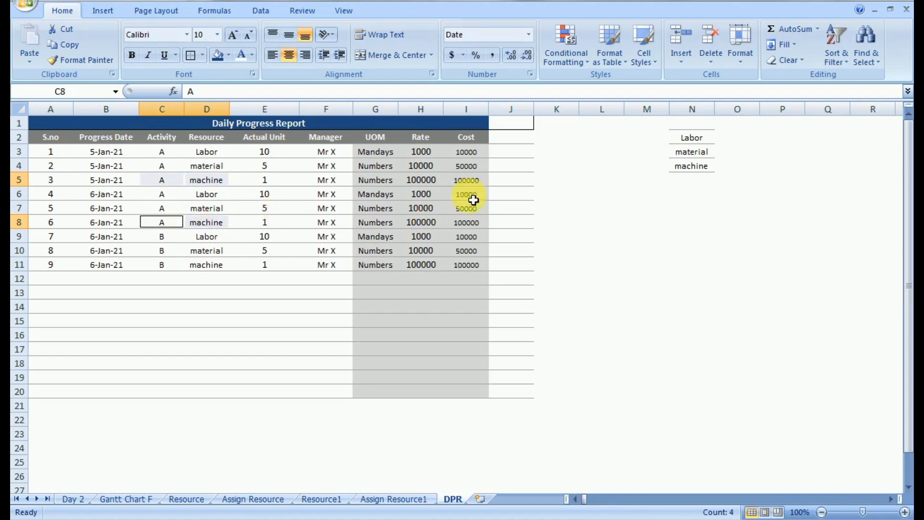
left_click(469, 181, "ctrl")
left_click(487, 225, "ctrl")
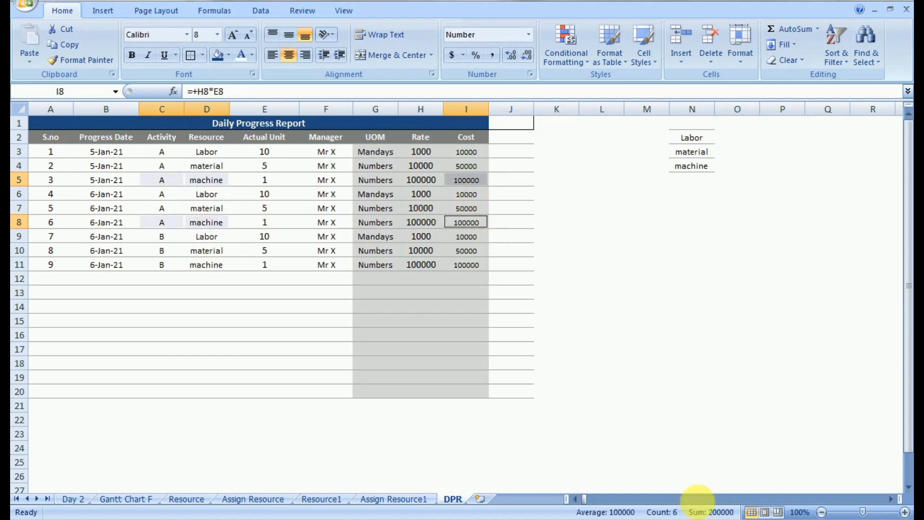
Compare how the resource names are written on the Assign Resource, DPR and Resource sheets, including the choices offered in F16.
left_click(243, 499)
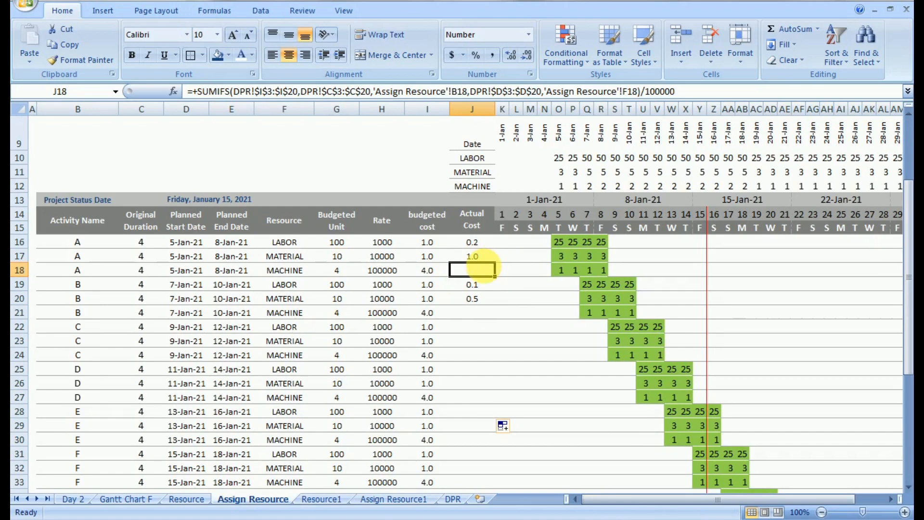
left_click(289, 243)
left_click(319, 242)
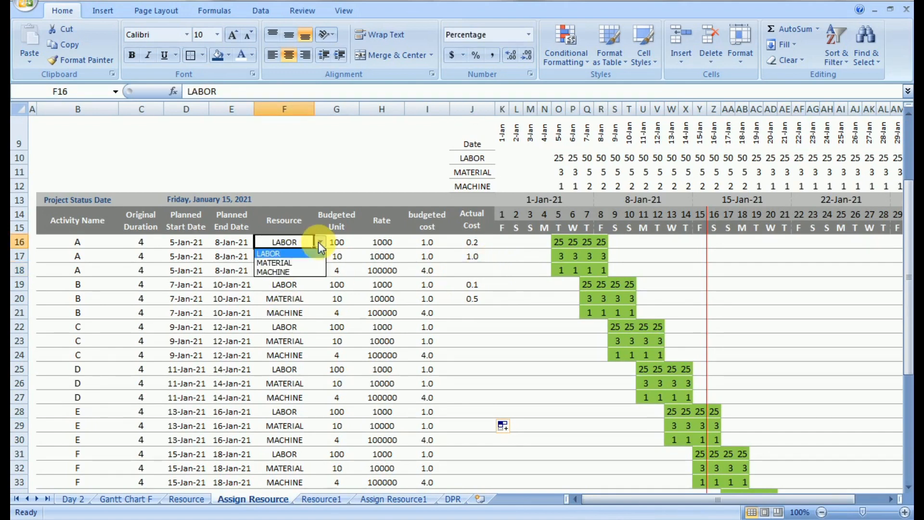
left_click(286, 253)
left_click(453, 499)
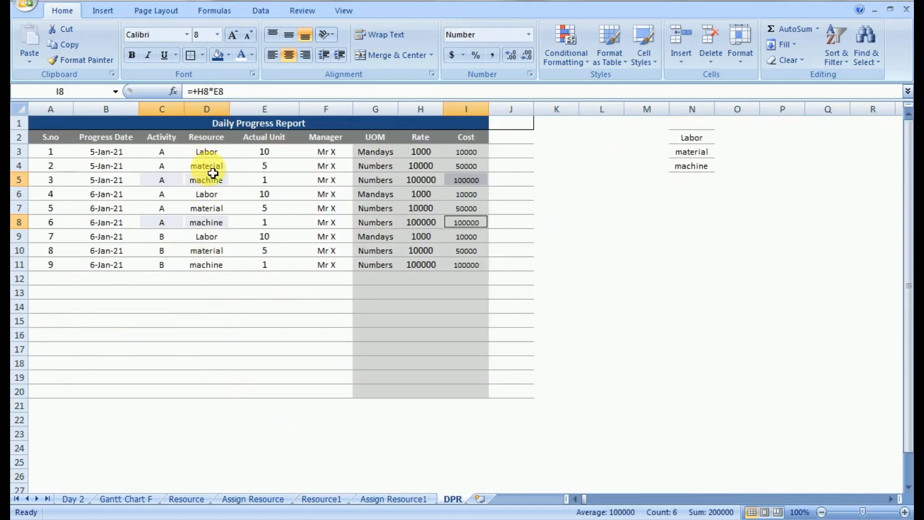
left_click(195, 500)
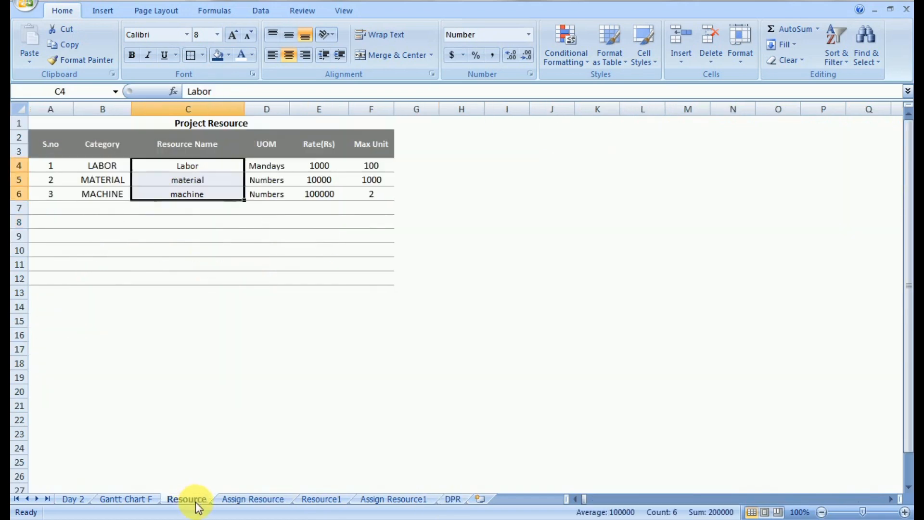
left_click(233, 499)
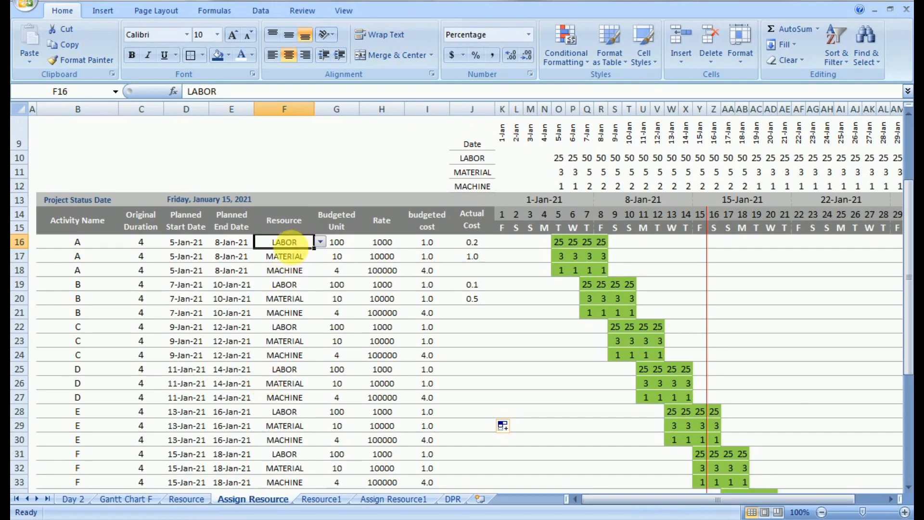
left_click(296, 252)
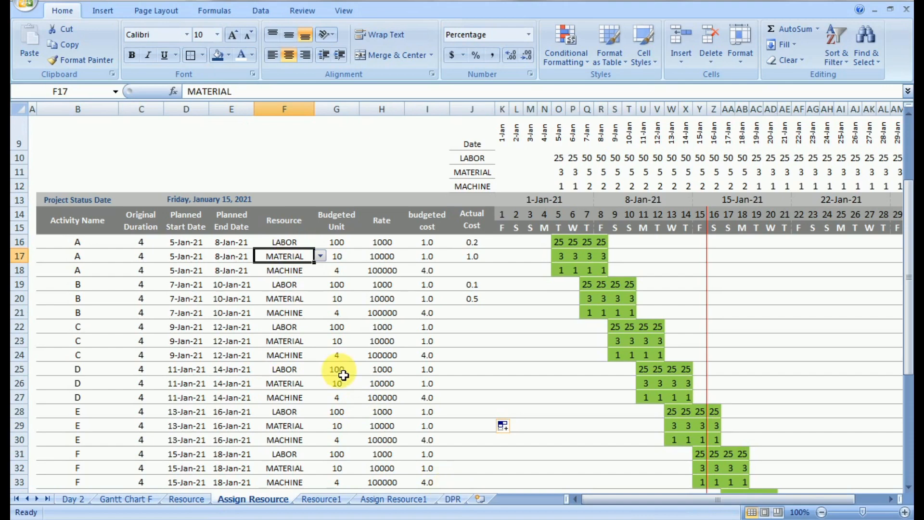
Copy LABOR, MATERIAL and MACHINE from F16:F18 of Assign Resource over each group of resources in D3:D11 of the DPR sheet.
left_click_drag(285, 242, 288, 271)
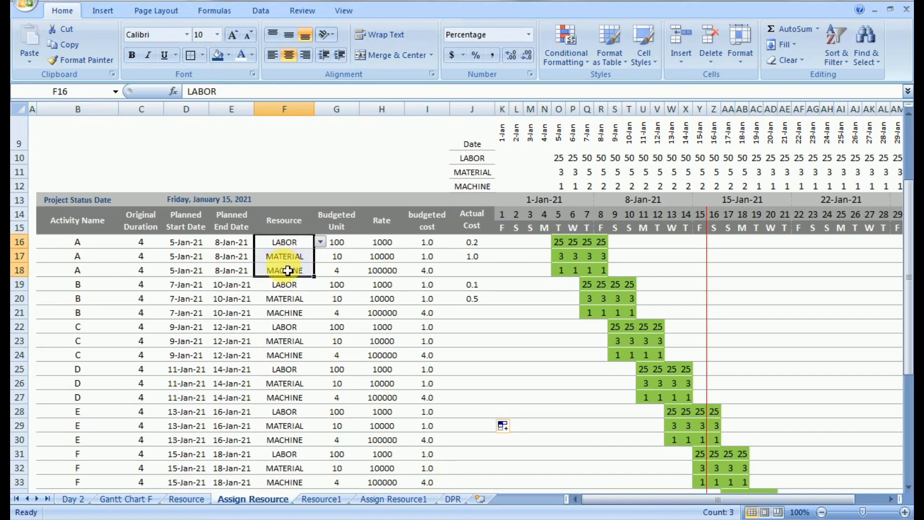
key("ctrl+c")
left_click(453, 500)
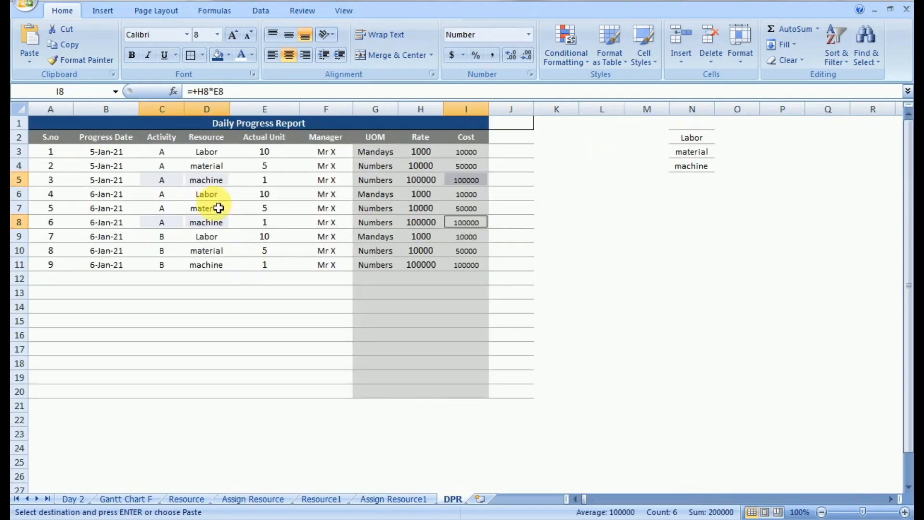
left_click(207, 153)
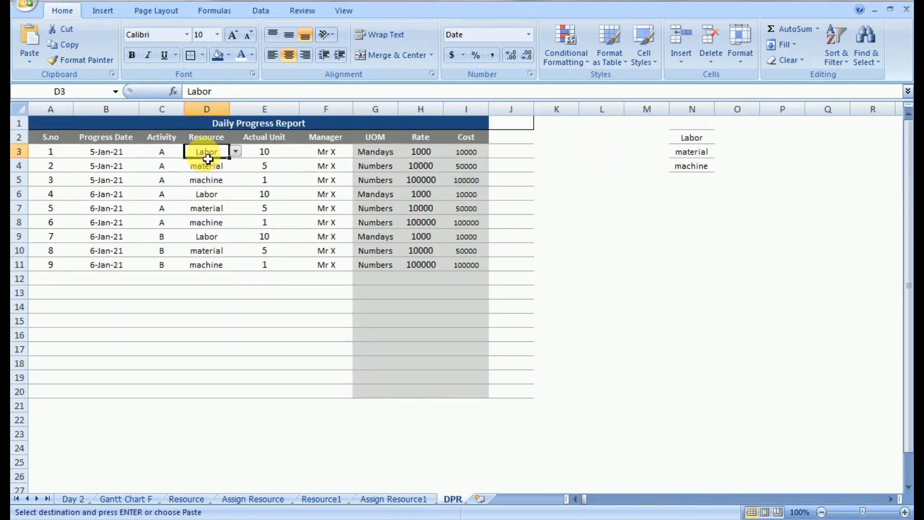
key("ctrl+v")
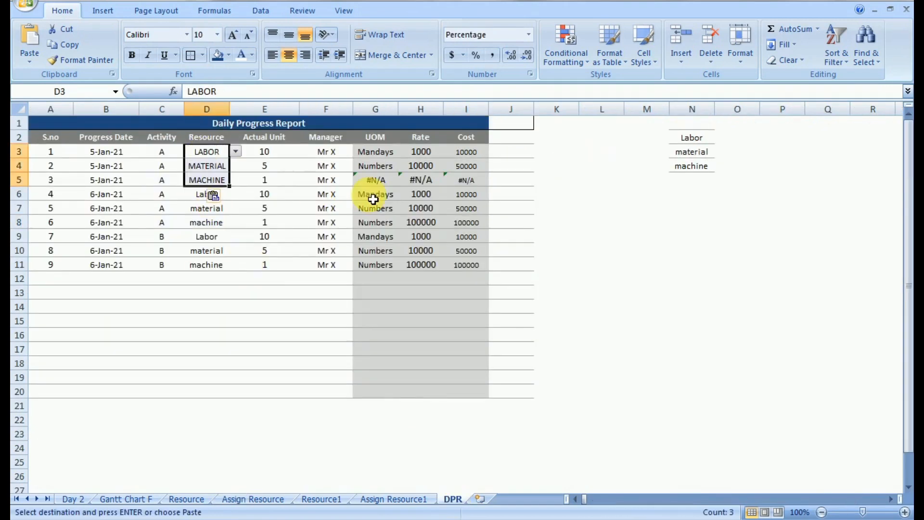
left_click(208, 195)
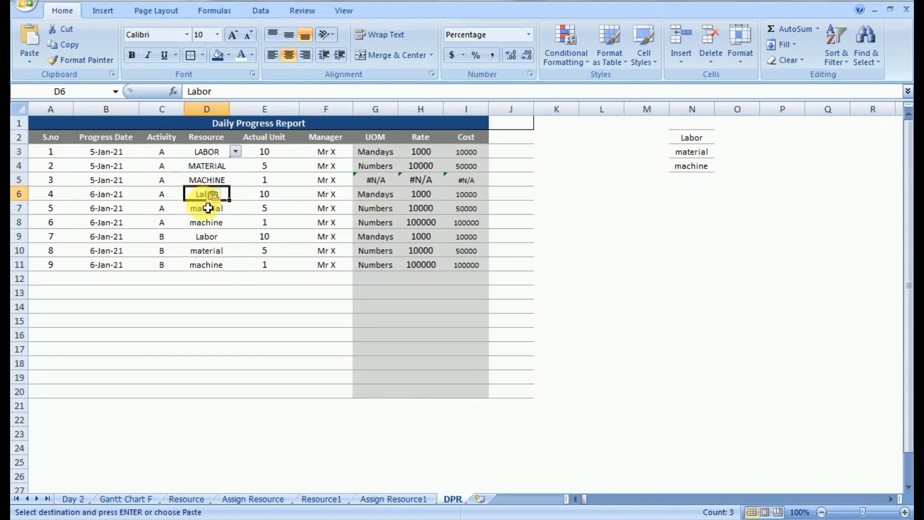
key("ctrl+v")
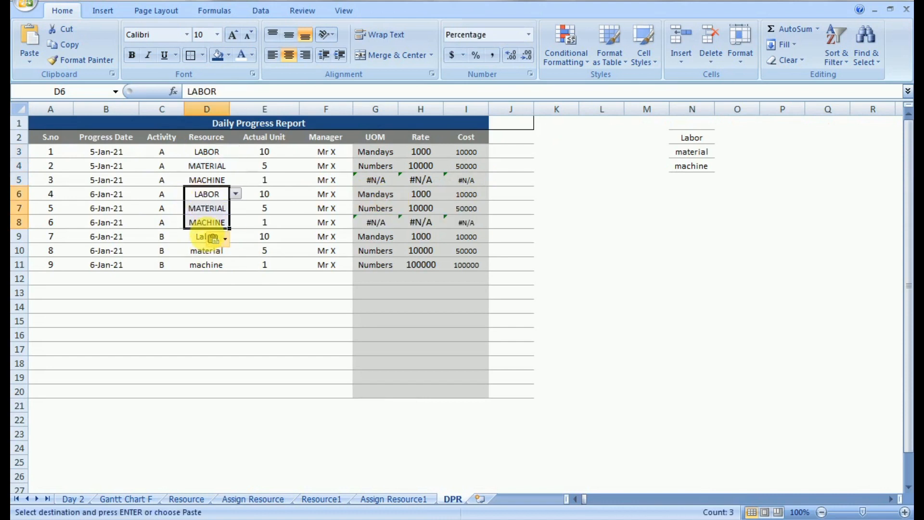
left_click(202, 236)
key("ctrl+v")
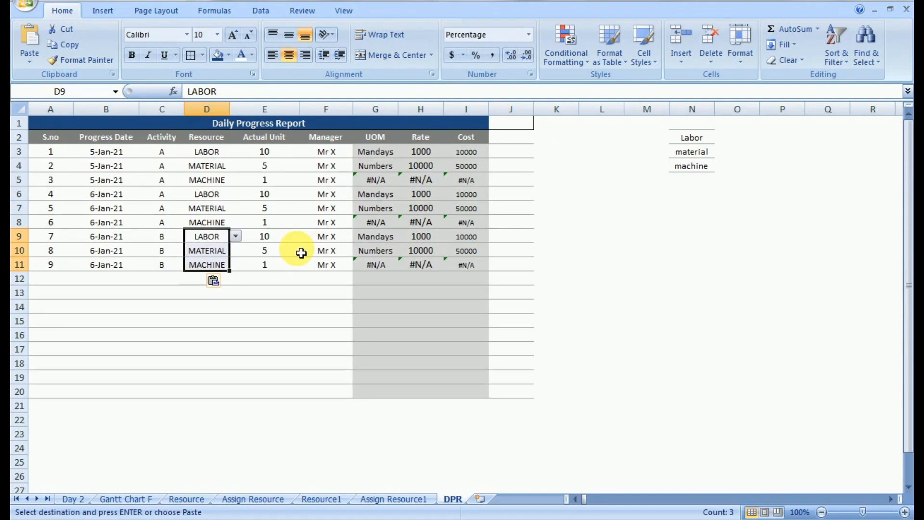
Paste the copied LABOR, MATERIAL and MACHINE names over the resource list in N2:N4 of the DPR sheet.
left_click(676, 138)
key("ctrl+v")
left_click(660, 186)
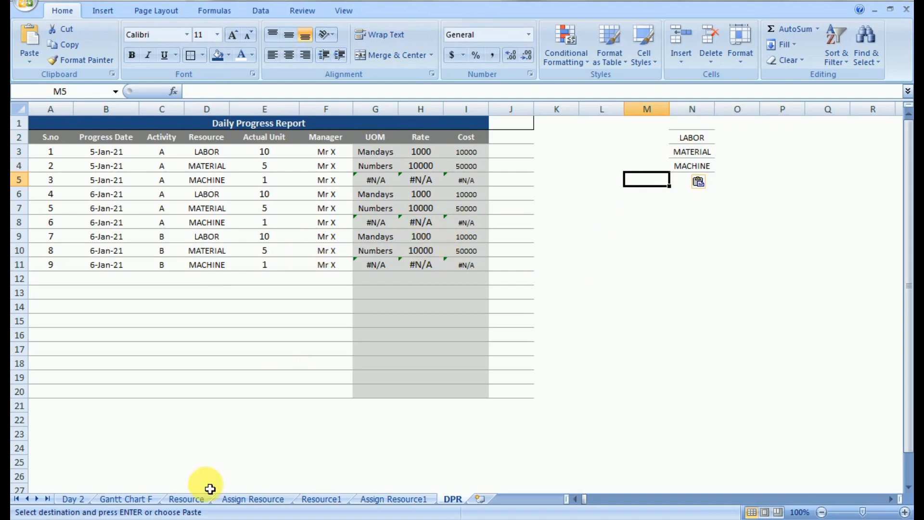
Replace the Resource Name entries in C4:C6 of the Resource sheet with the copied LABOR, MATERIAL and MACHINE names.
left_click(187, 499)
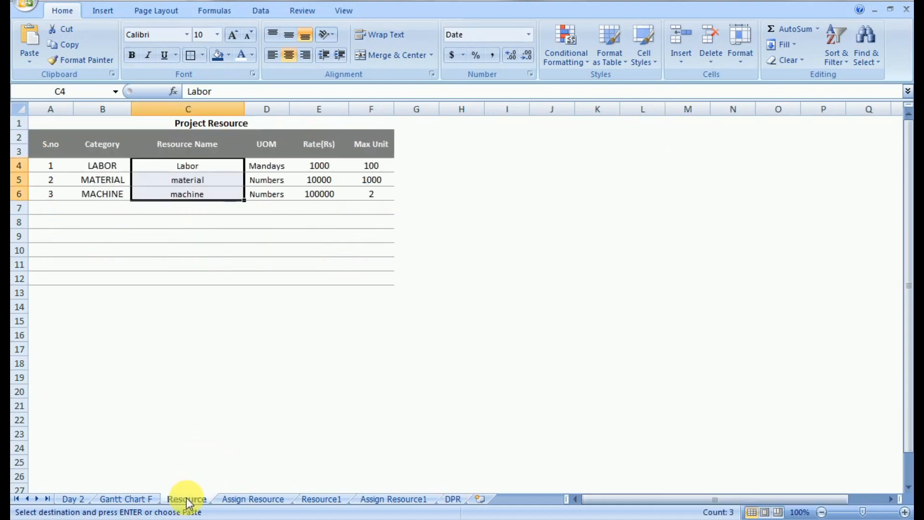
left_click_drag(187, 172, 194, 194)
key("ctrl+v")
left_click(192, 224)
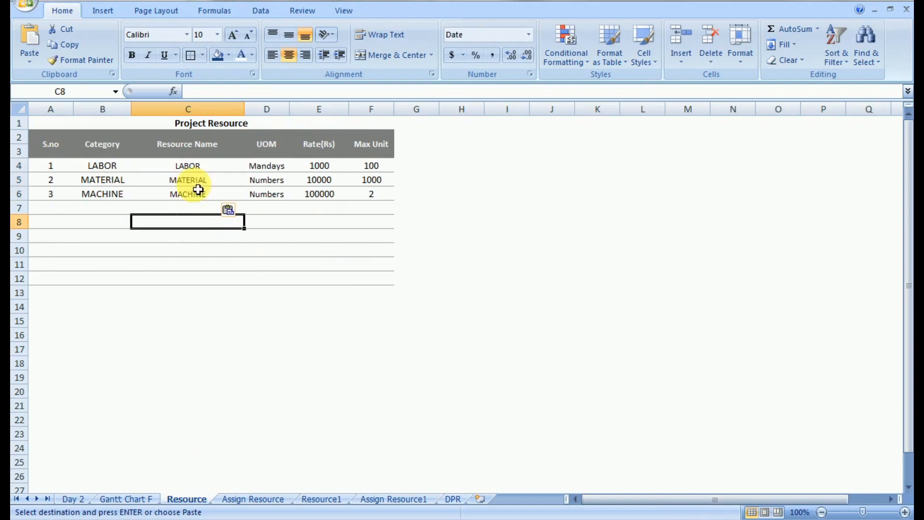
Check the DPR rates and costs, the Resource names, and the Actual Cost formulas in J18 and J24, then clear the copy selection.
left_click(430, 499)
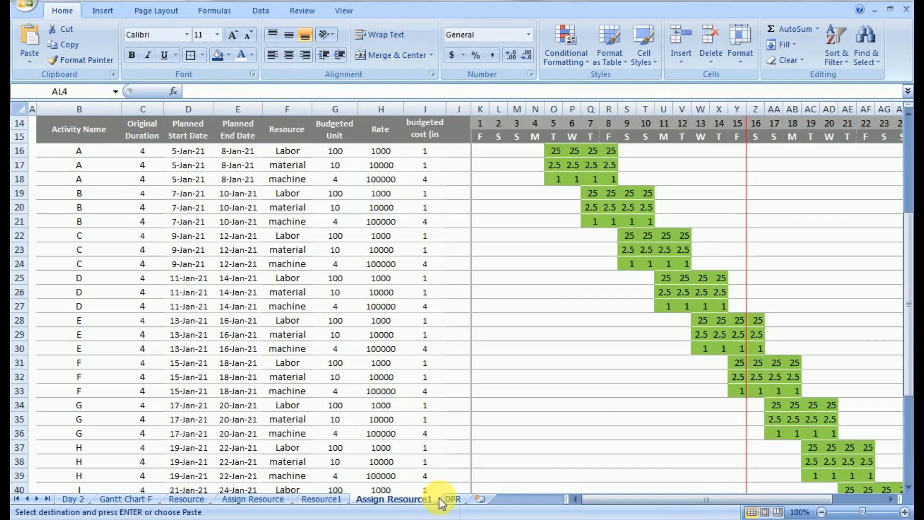
left_click(452, 499)
left_click(443, 343)
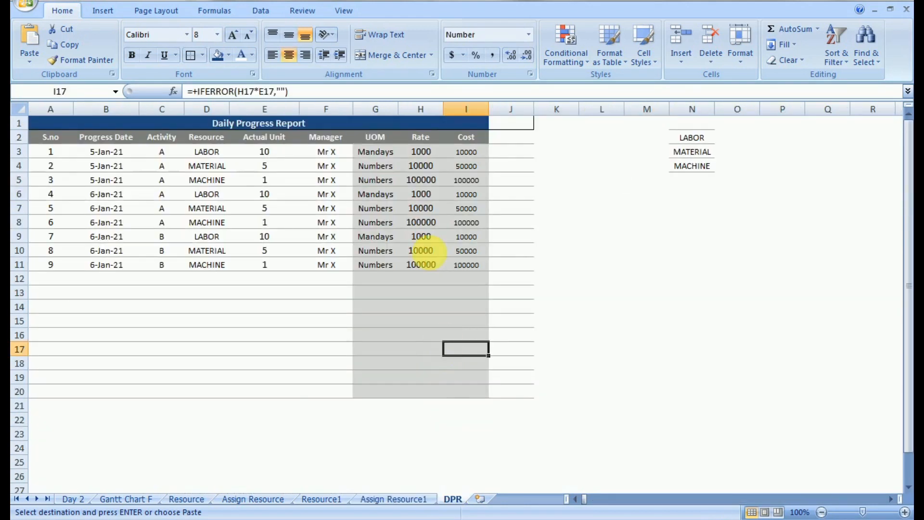
left_click(186, 499)
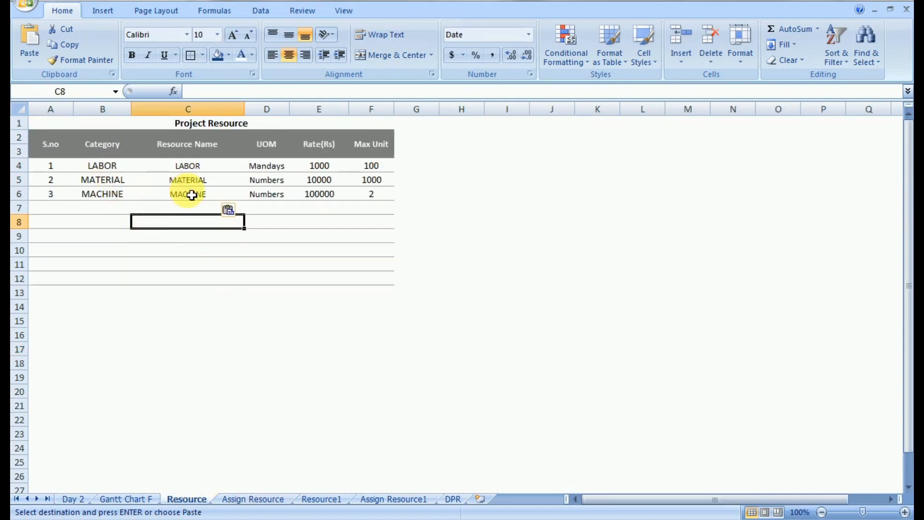
left_click(260, 499)
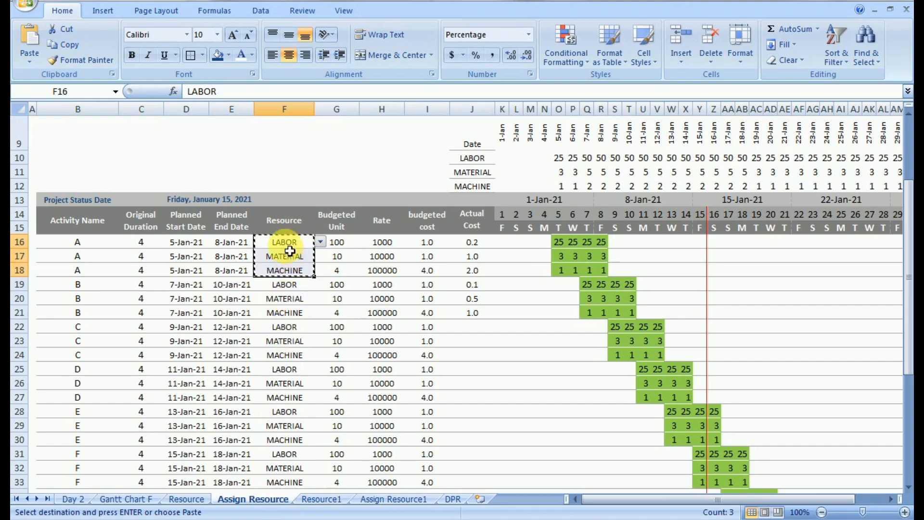
left_click(453, 499)
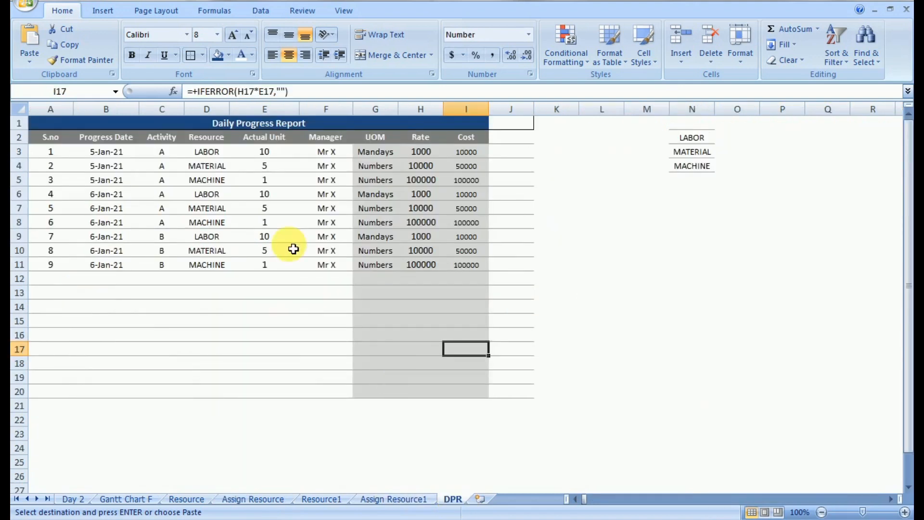
left_click(245, 500)
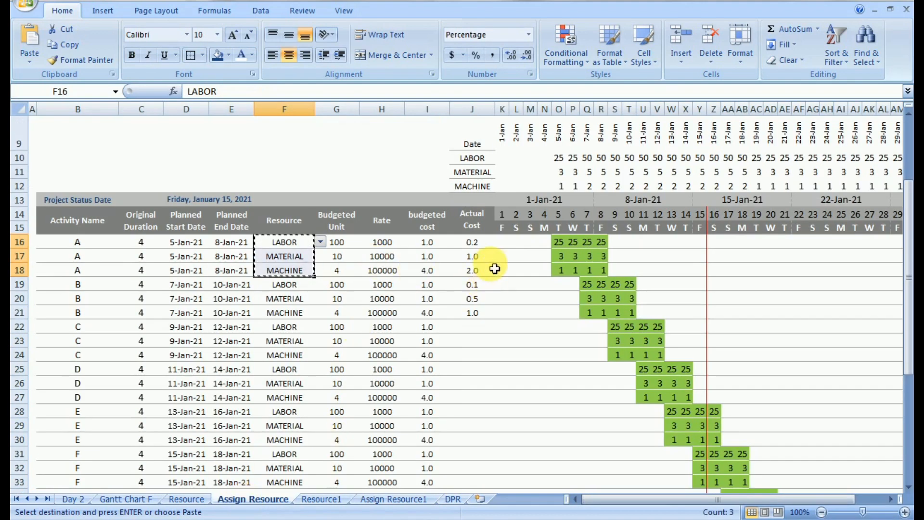
left_click(478, 273)
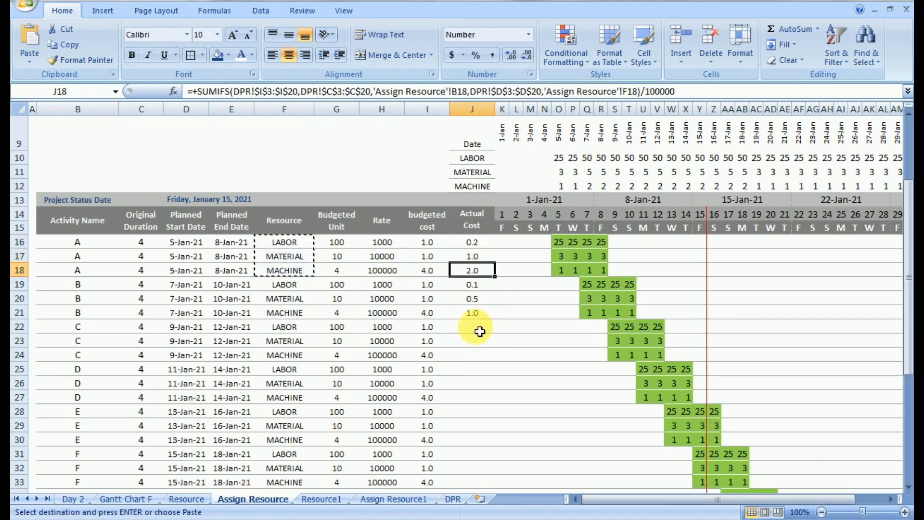
left_click(472, 356)
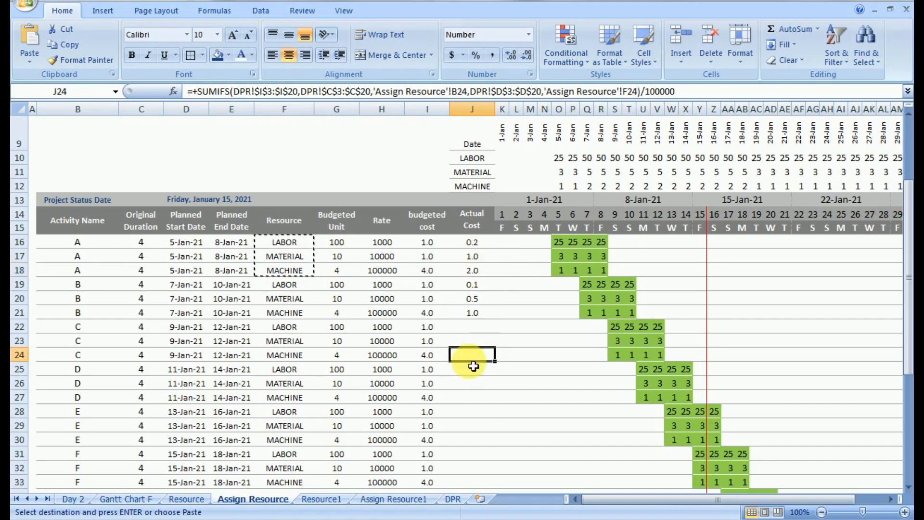
key("Escape")
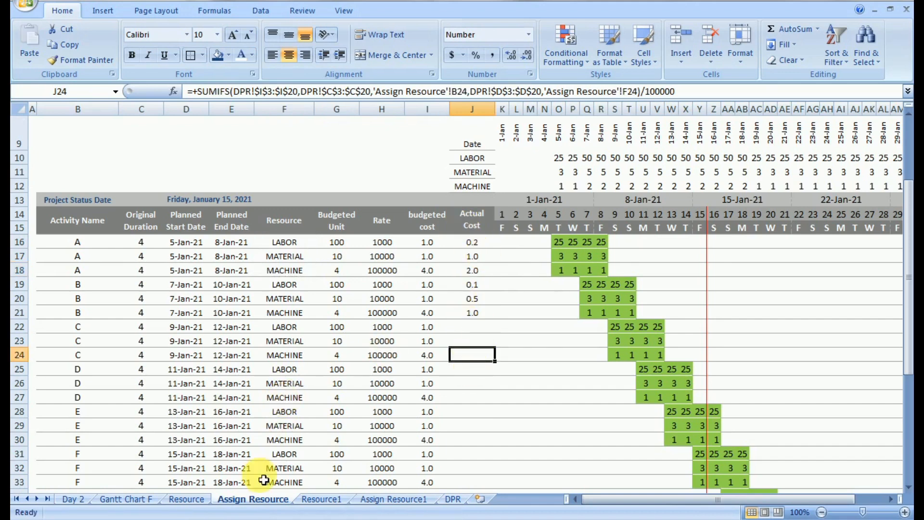
Insert a blank column after Budgeted Cost (in Lac) on the Gantt Chart F sheet.
left_click(140, 499)
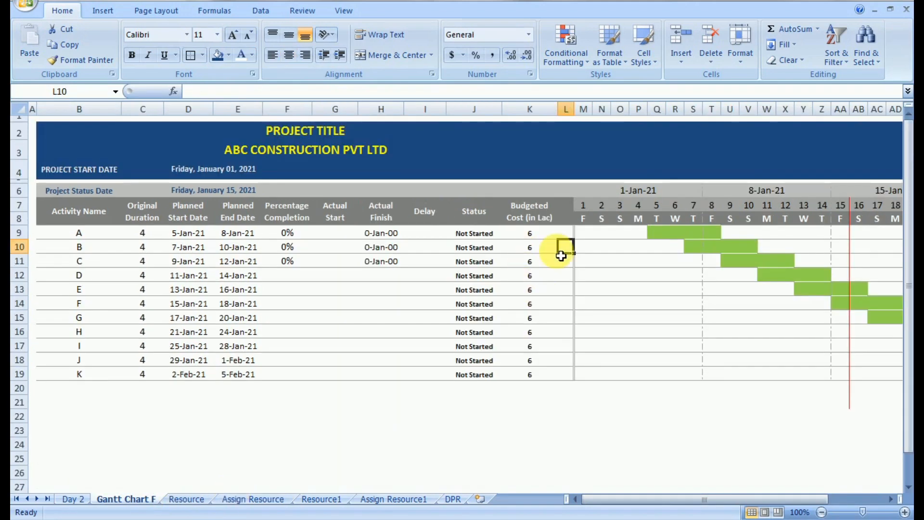
right_click(566, 110)
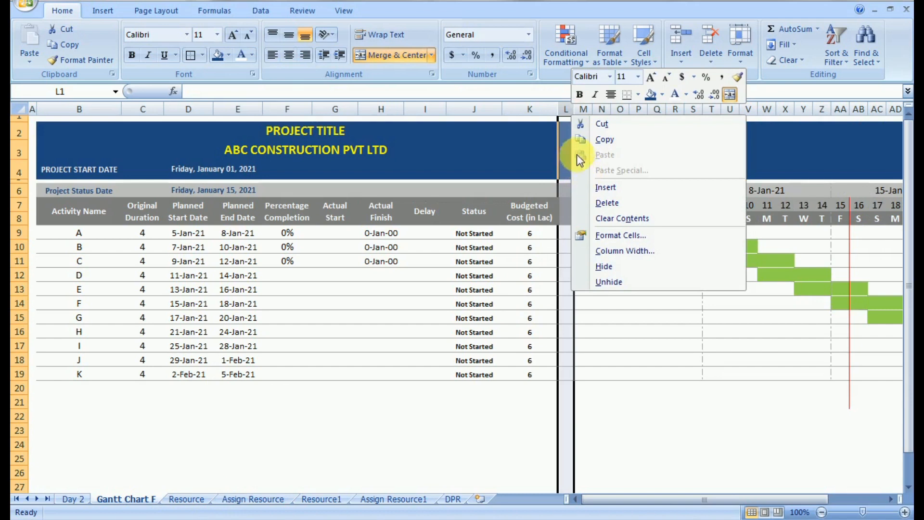
left_click(604, 187)
left_click(583, 233)
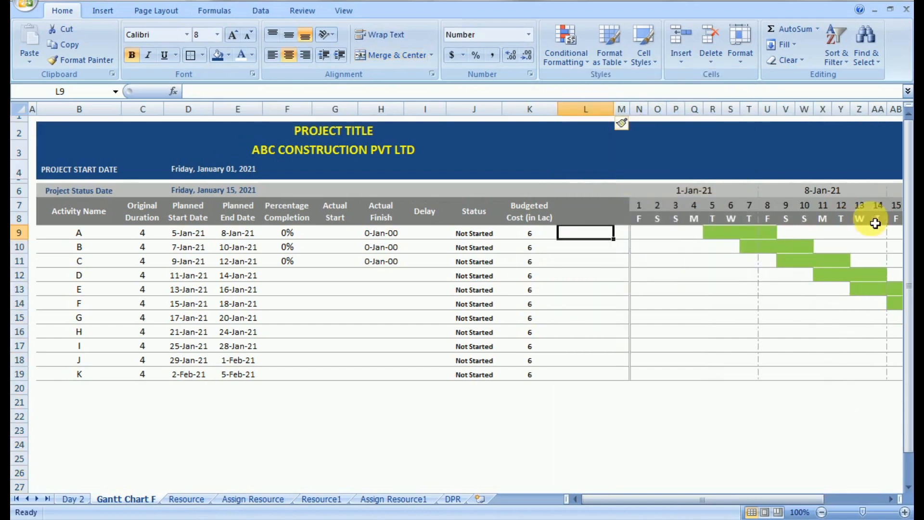
Try to copy the Budgeted Cost (in Lac) header into the new column starting from cell L8.
left_click(547, 223)
key("ctrl+c")
left_click(593, 219)
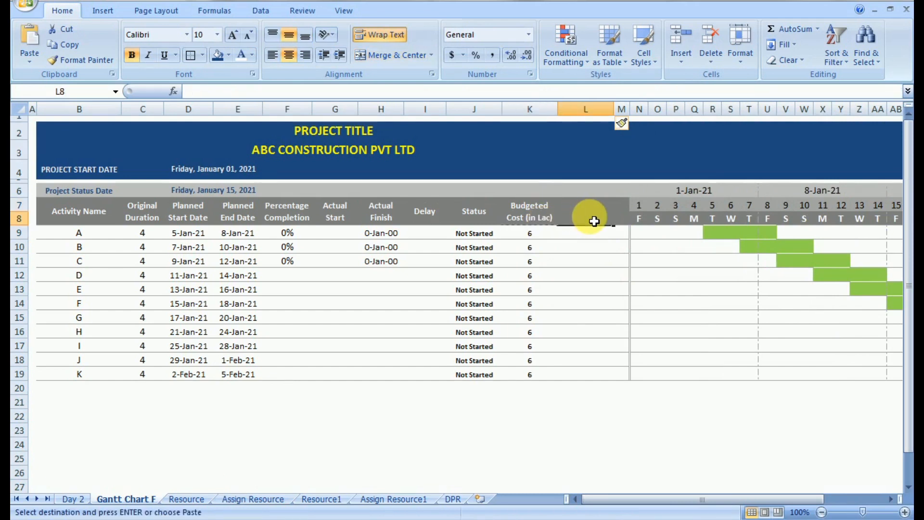
key("ctrl+v")
left_click(595, 222)
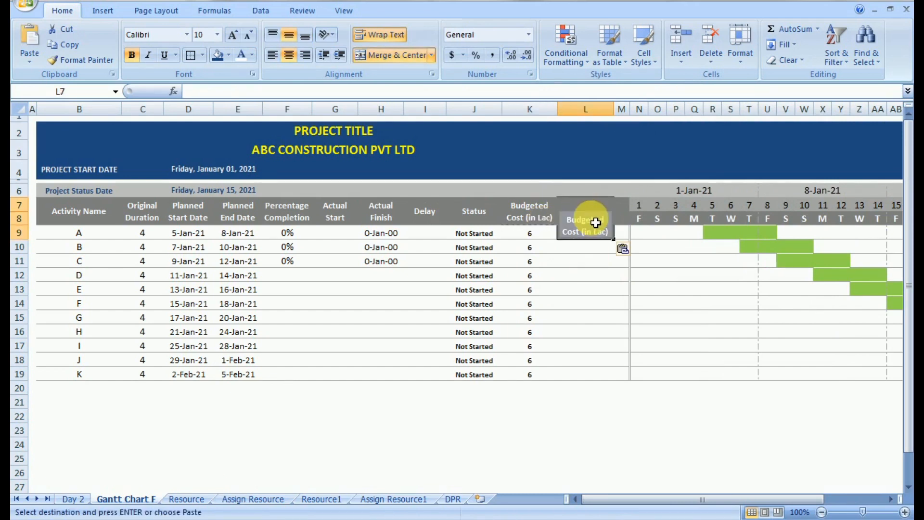
Restore the body cell formatting of L9 by painting the format of L10 over it.
left_click(585, 247)
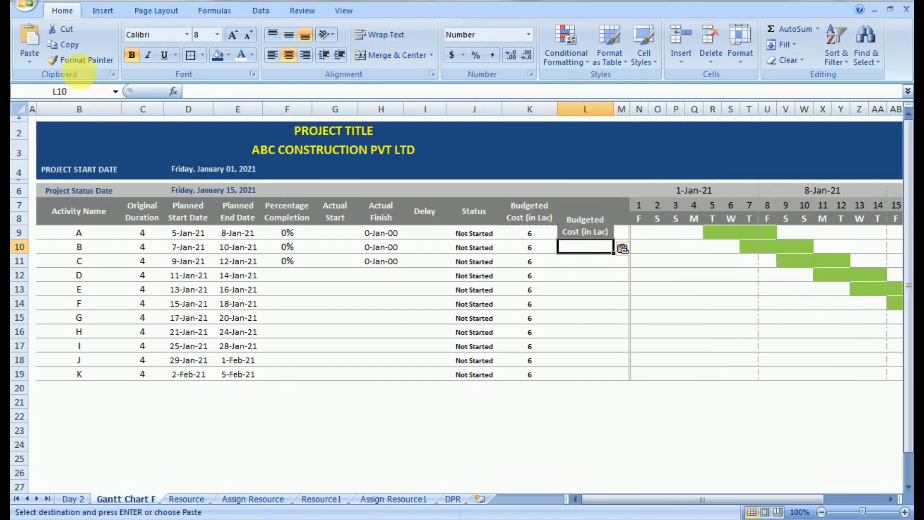
left_click(80, 60)
left_click(572, 233)
left_click(578, 273)
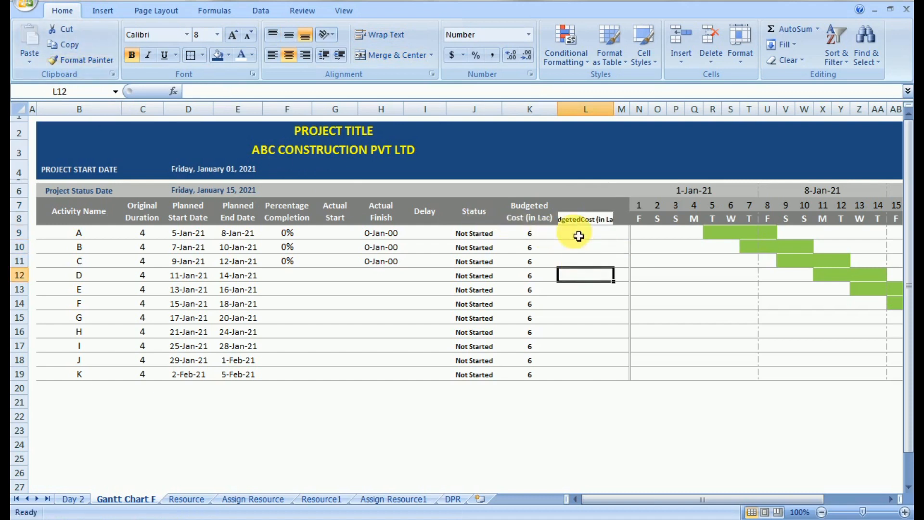
left_click_drag(581, 211, 582, 219)
Copy the merged Budgeted Cost (in Lac) header from K7:K8 onto L7:L8 of the new column.
left_click(540, 225)
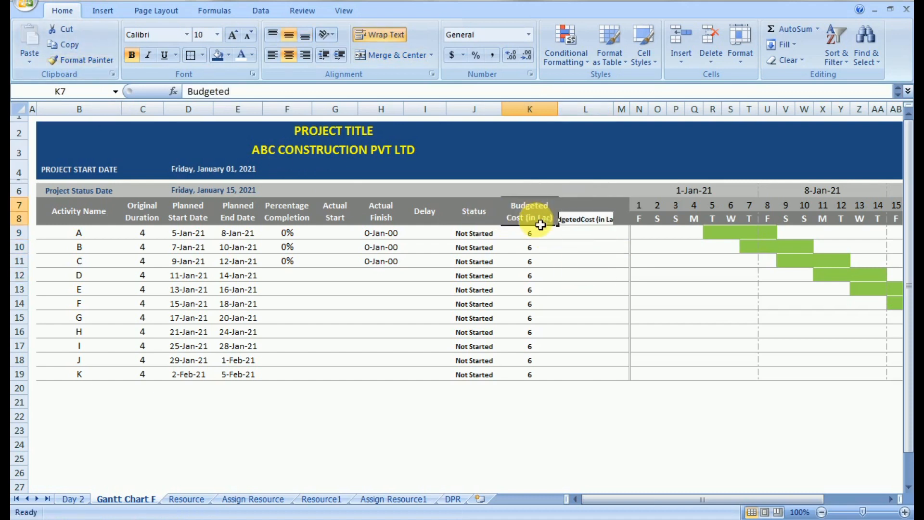
key("ctrl+c")
left_click(577, 207)
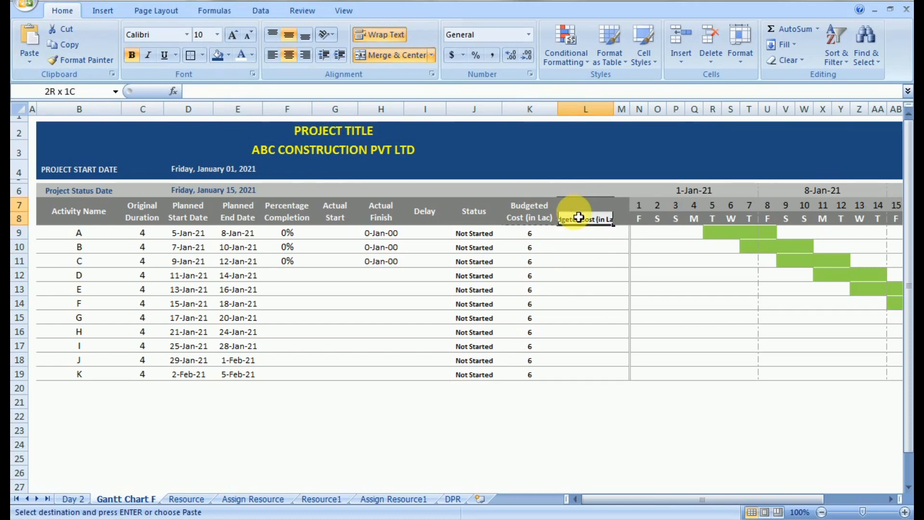
key("ctrl+v")
Change the copied header in L7 to read Actual Cost (in Lac).
double_click(617, 217)
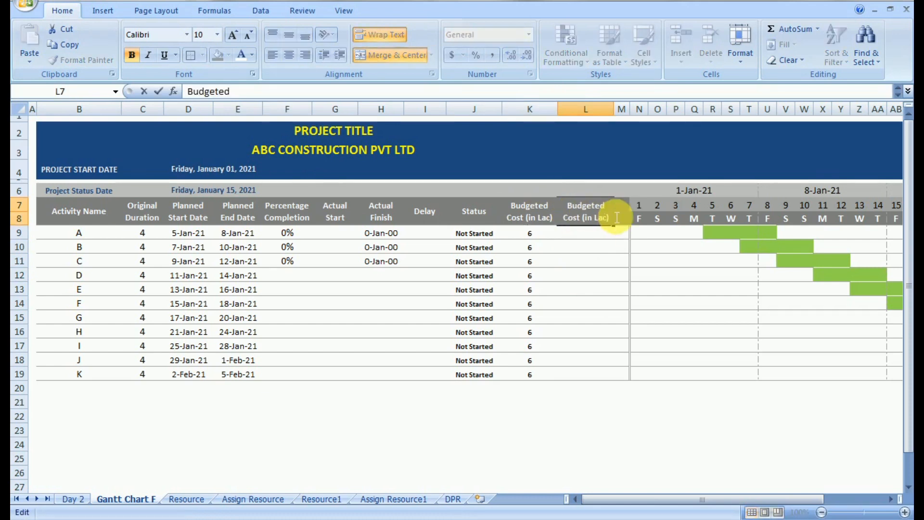
double_click(575, 212)
type("Actual Cost")
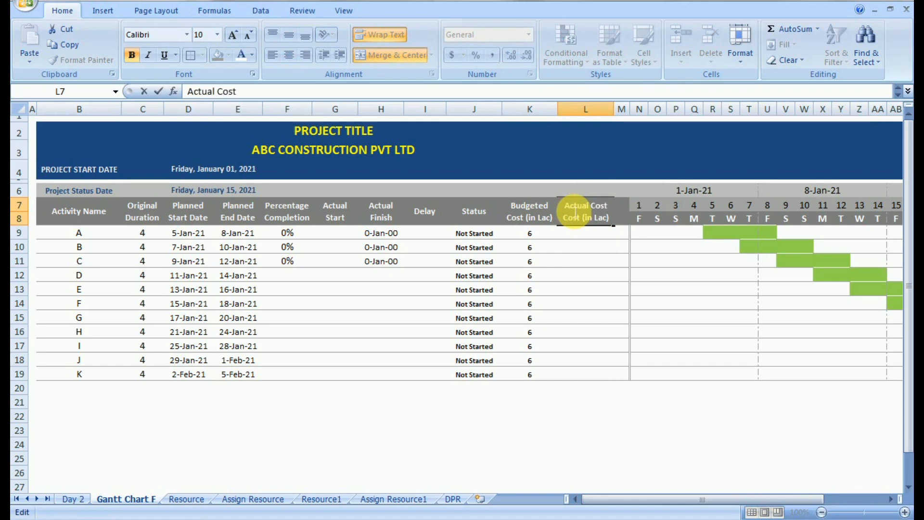
double_click(598, 206)
key("BackSpace")
left_click(594, 243)
left_click(595, 236)
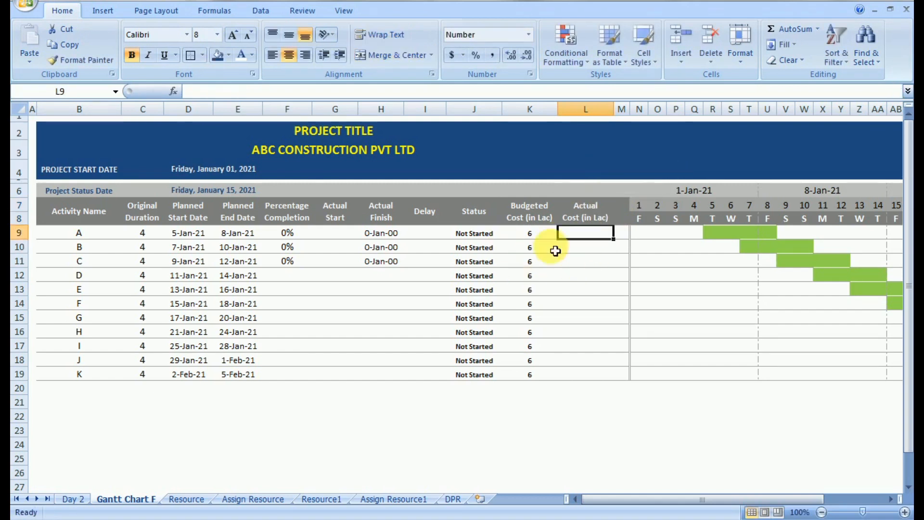
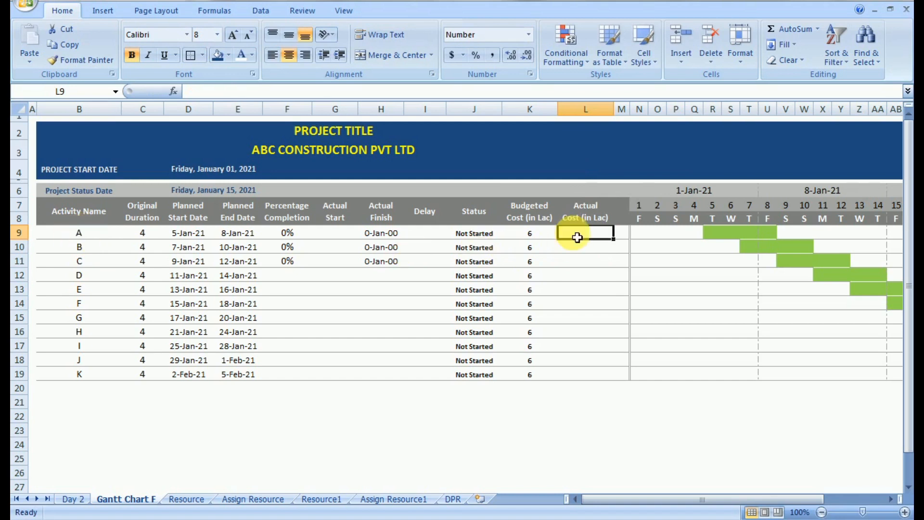
type("+sum")
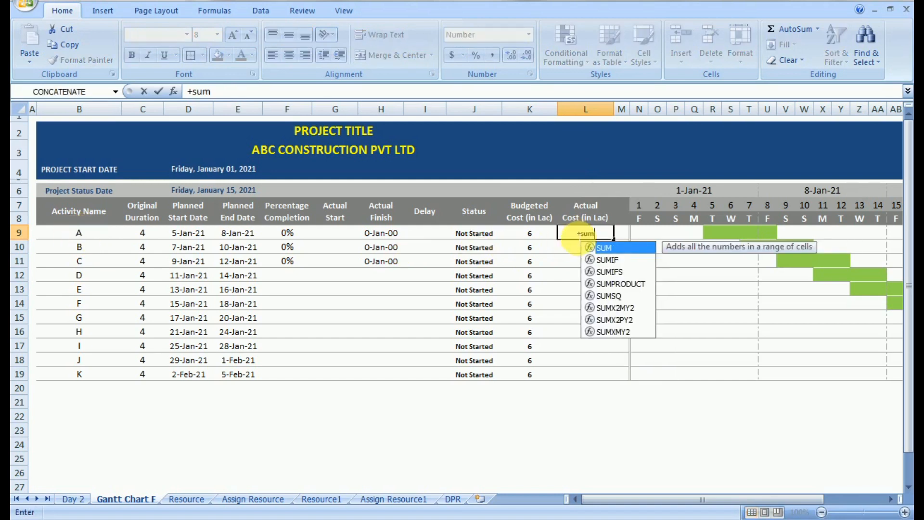
type("if(")
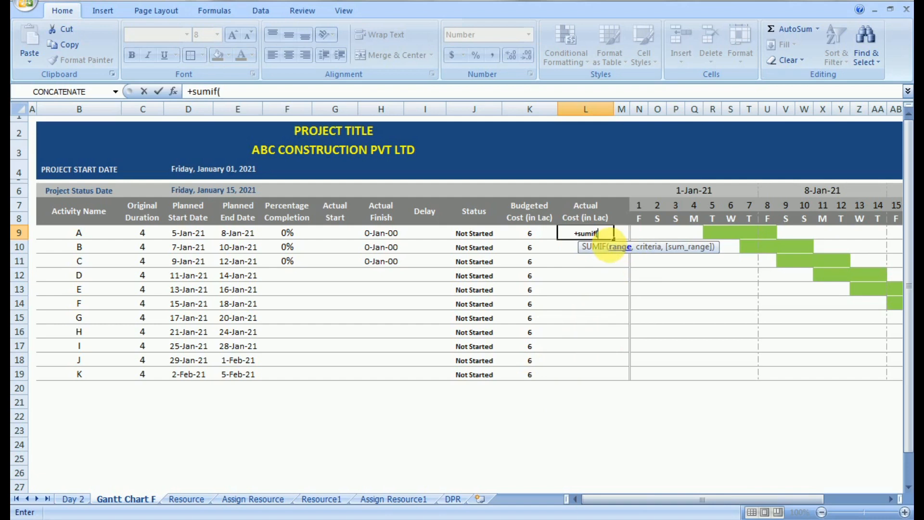
left_click(452, 501)
left_click_drag(163, 152, 155, 396)
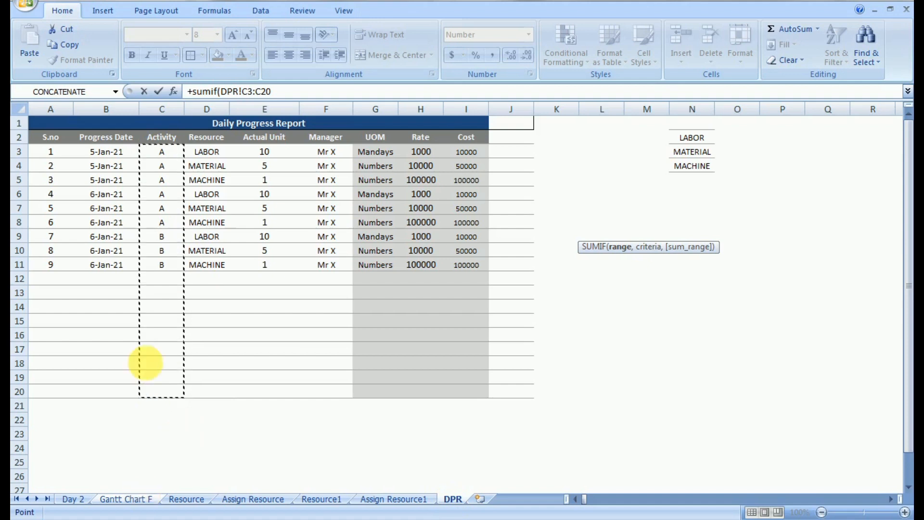
left_click(115, 500)
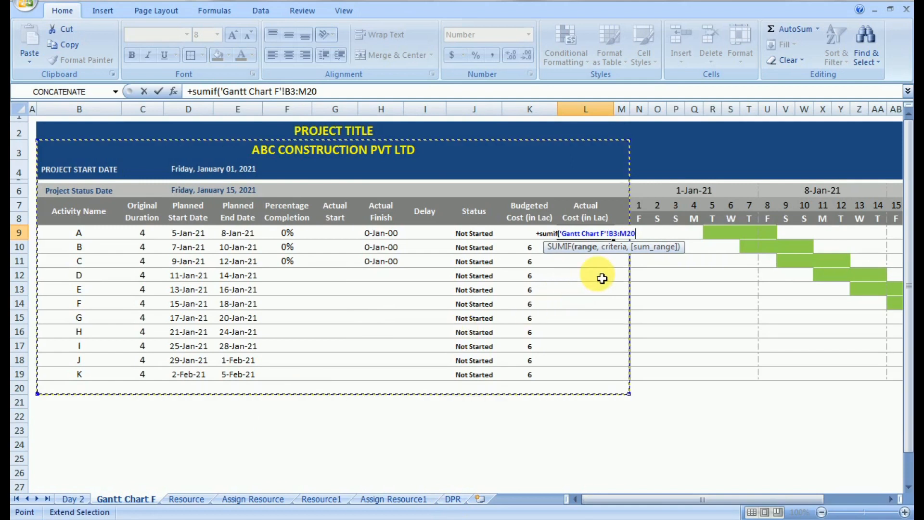
type(",")
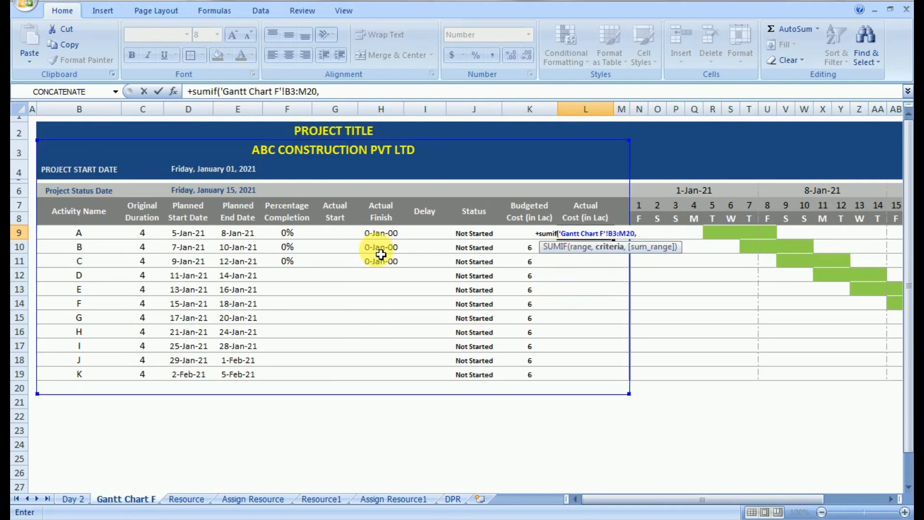
left_click(94, 235)
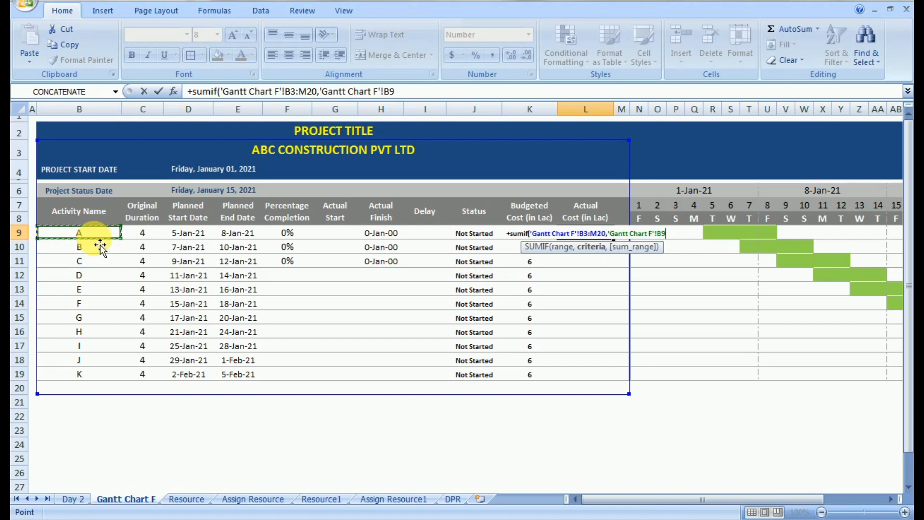
type(",")
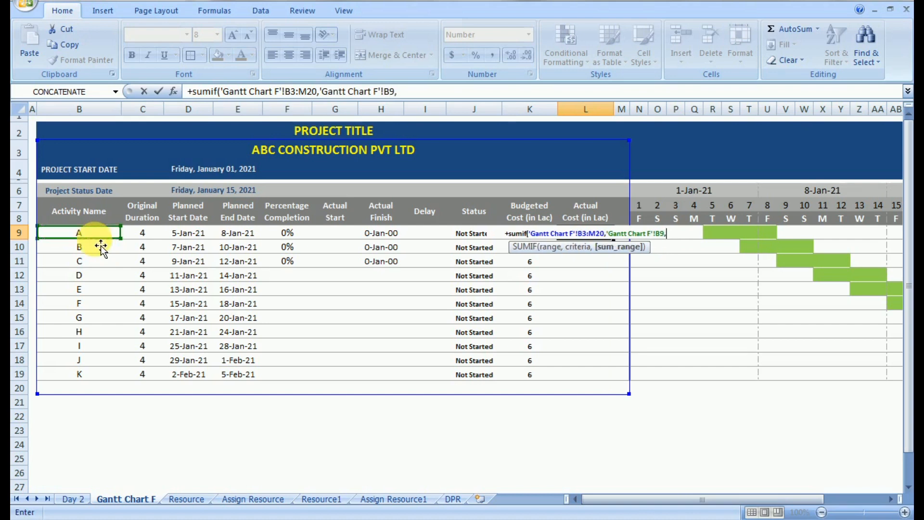
left_click(452, 498)
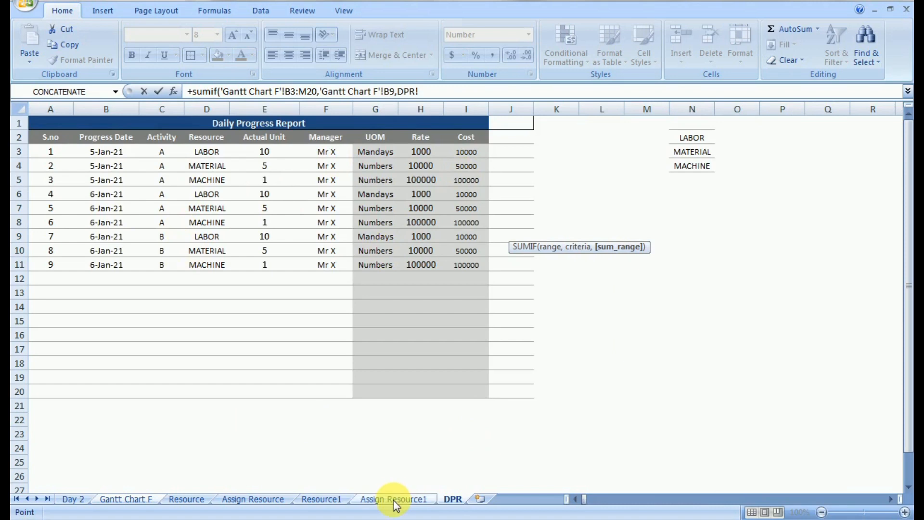
left_click(266, 500)
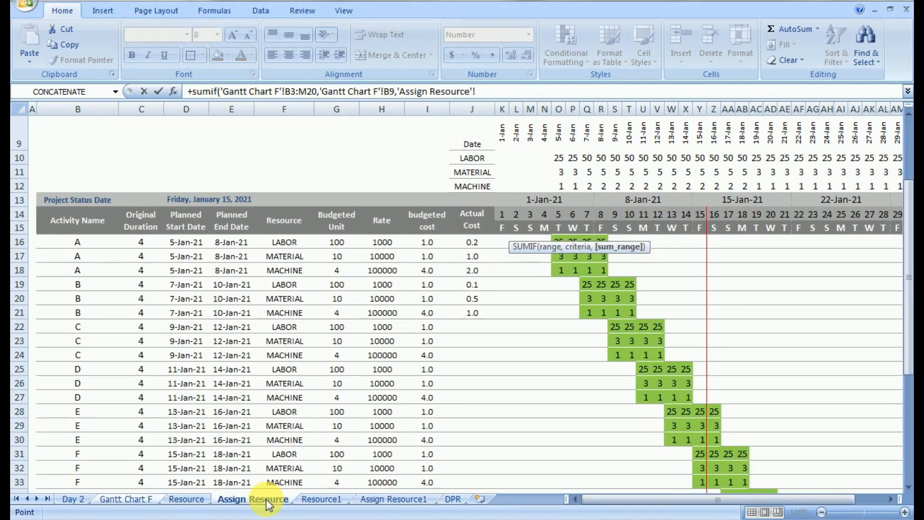
key("Return")
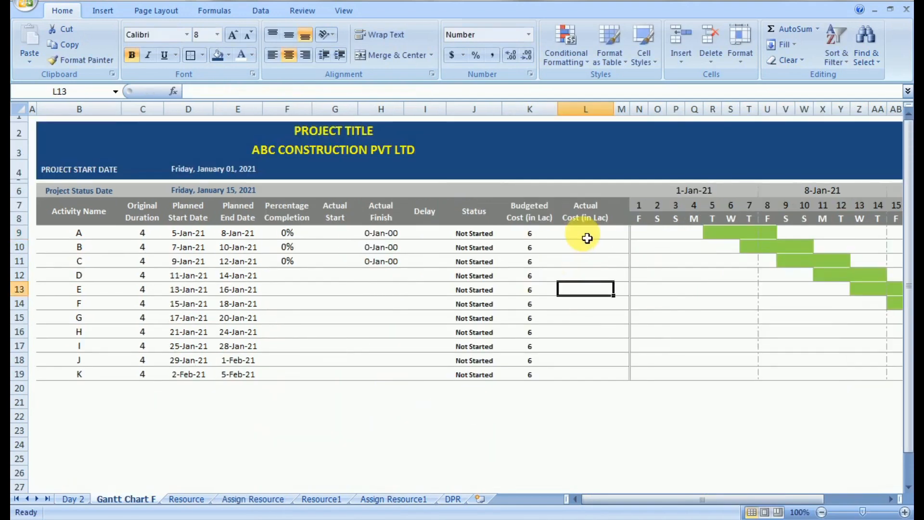
Begin a SUMIF formula in L9 of Gantt Chart F with B16:B48 of the Assign Resource sheet as the range.
left_click(591, 237)
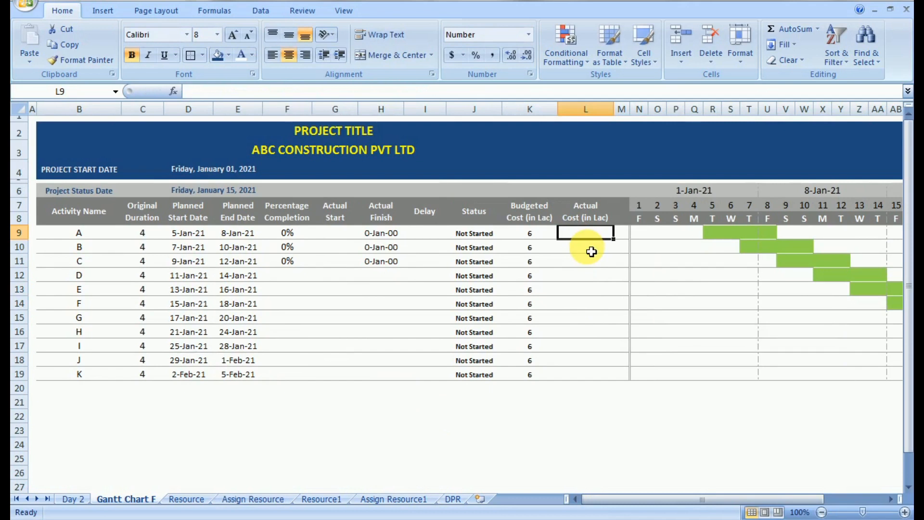
type("+sum")
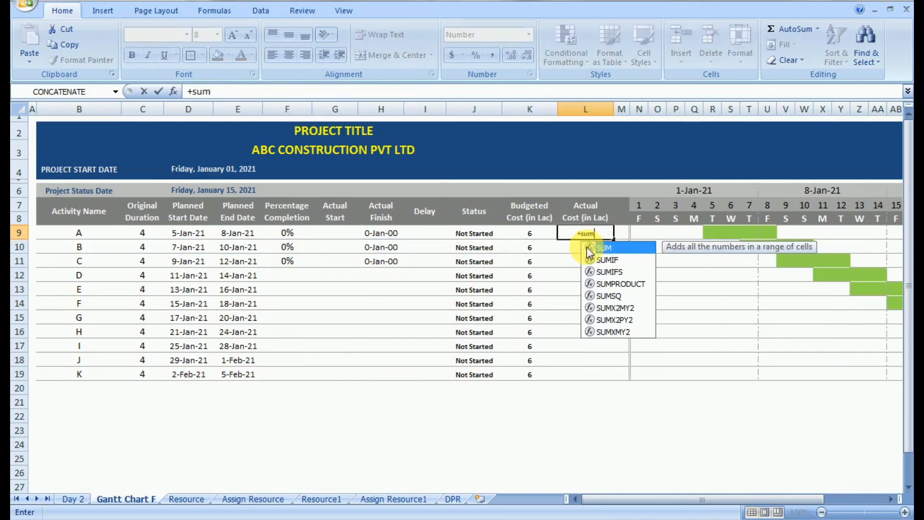
type("if(")
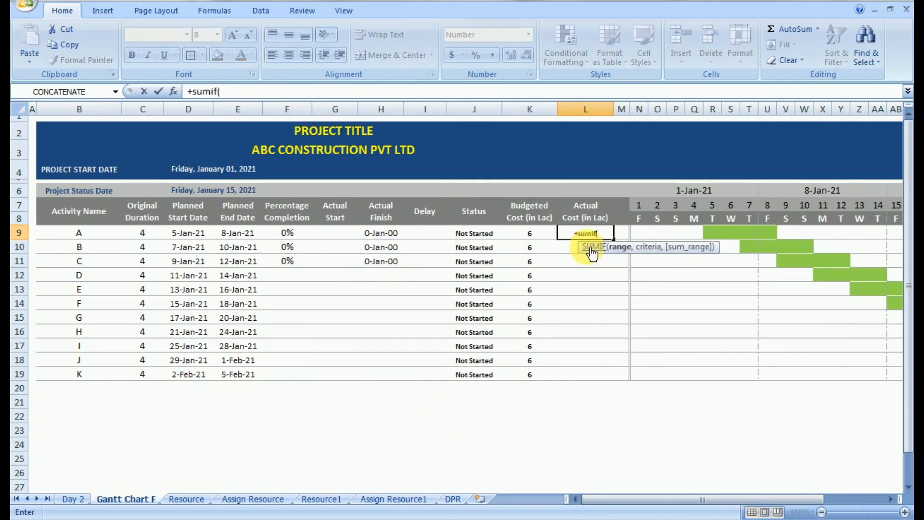
left_click(264, 500)
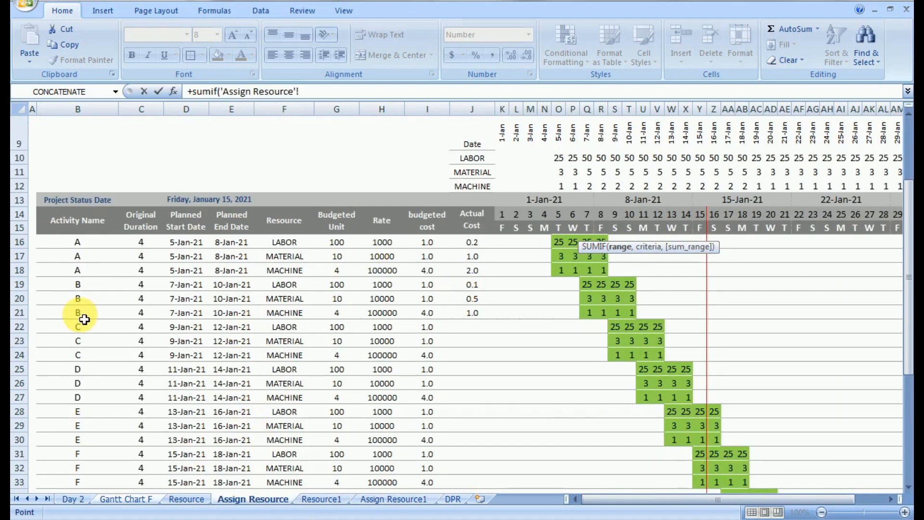
left_click_drag(79, 243, 77, 440)
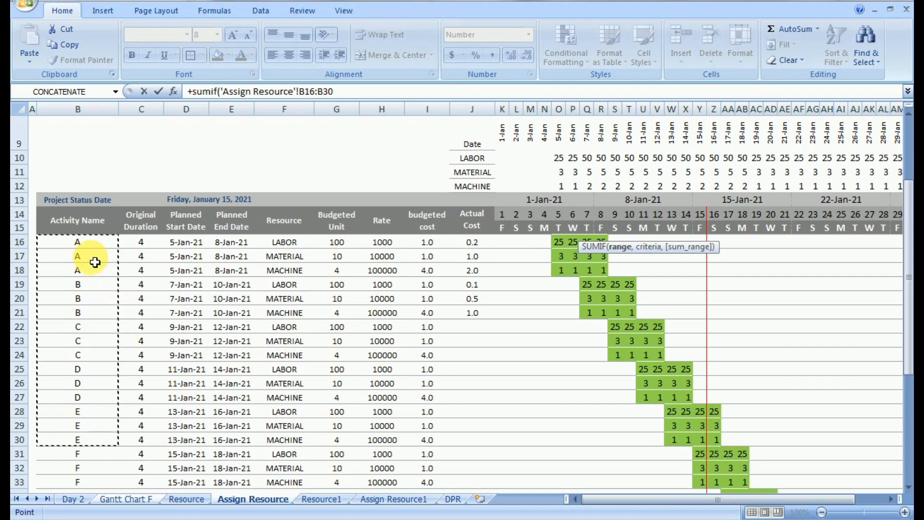
left_click_drag(94, 247, 76, 454)
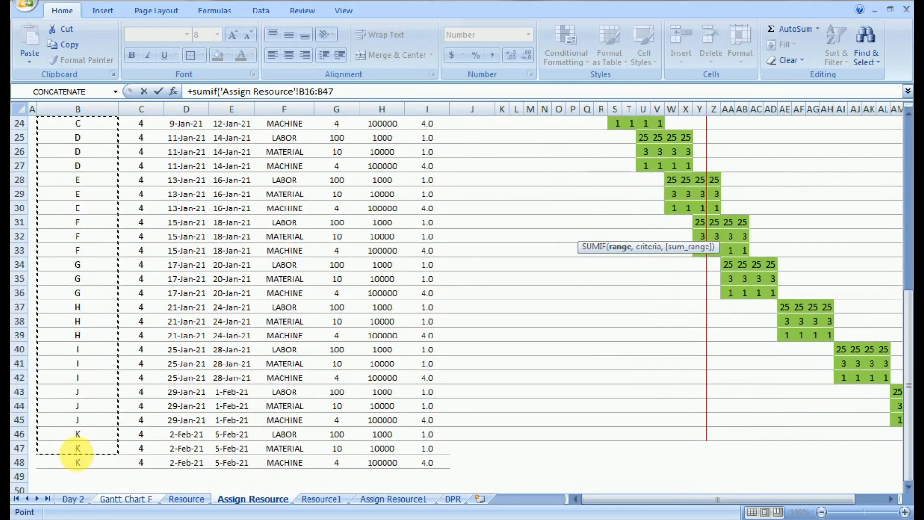
left_click_drag(908, 317, 909, 288)
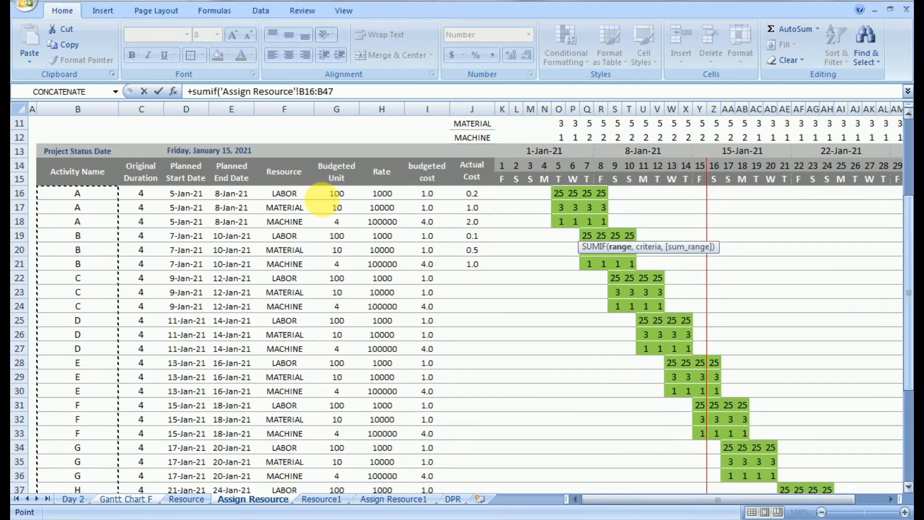
left_click(344, 93)
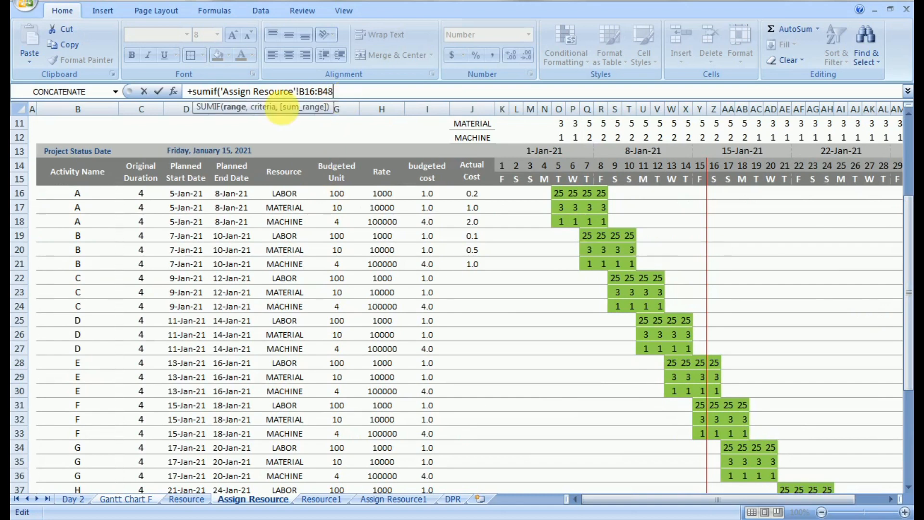
type(",")
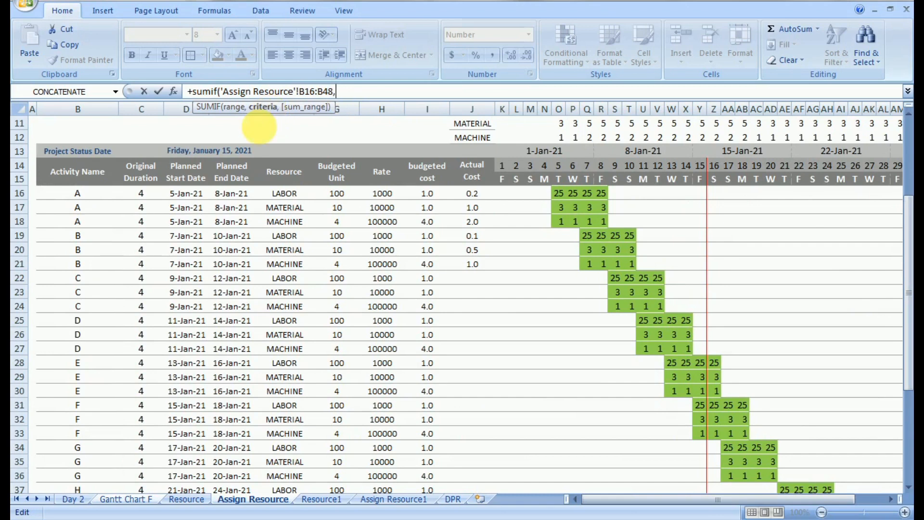
Complete the SUMIF formula in L9 with Gantt Chart F cell B9 as criteria and Assign Resource J16:J48 as the sum range.
left_click(117, 499)
left_click(94, 235)
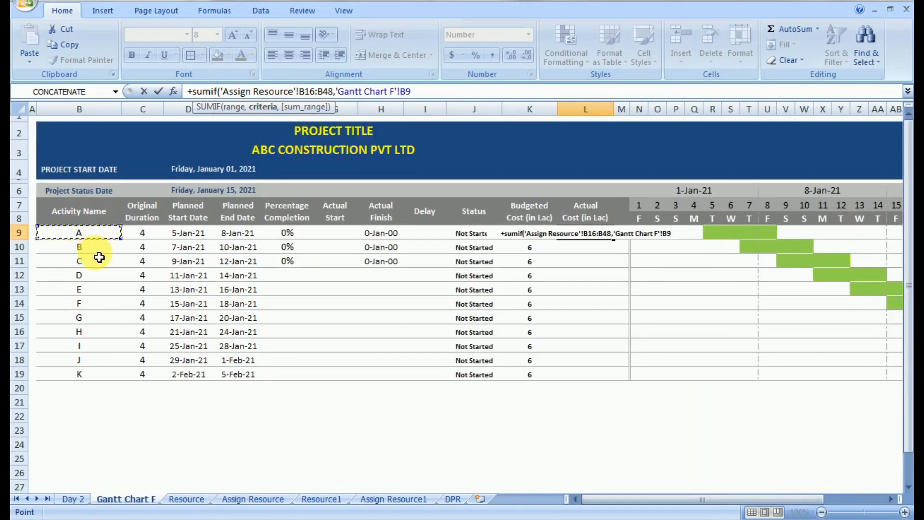
type(",")
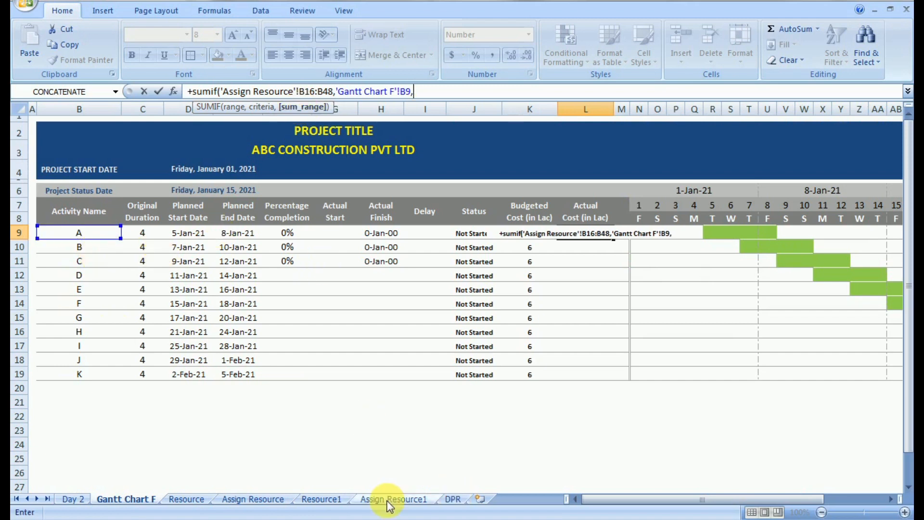
left_click(251, 499)
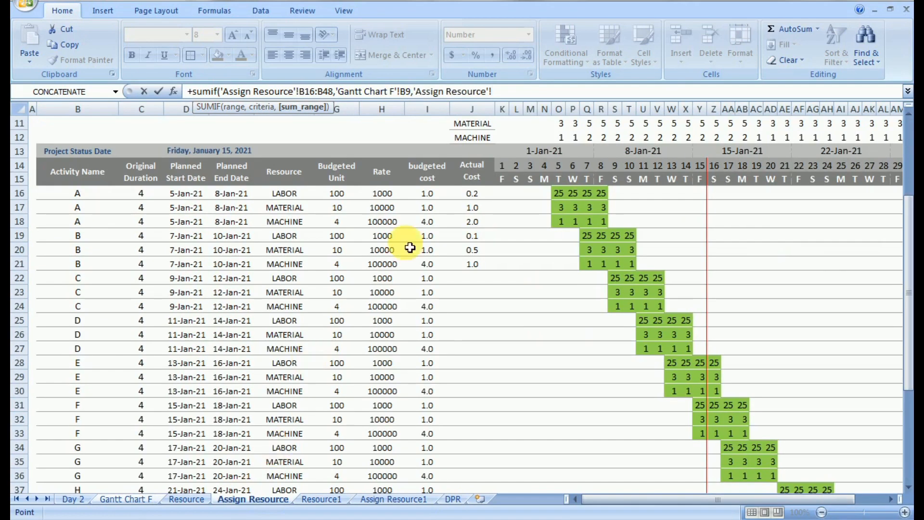
left_click_drag(472, 193, 482, 501)
left_click_drag(483, 476, 476, 478)
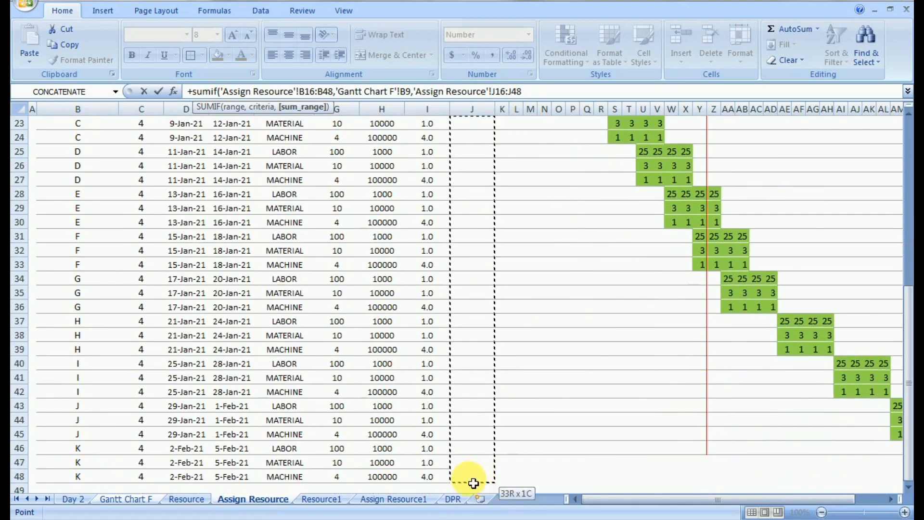
left_click_drag(910, 328, 909, 179)
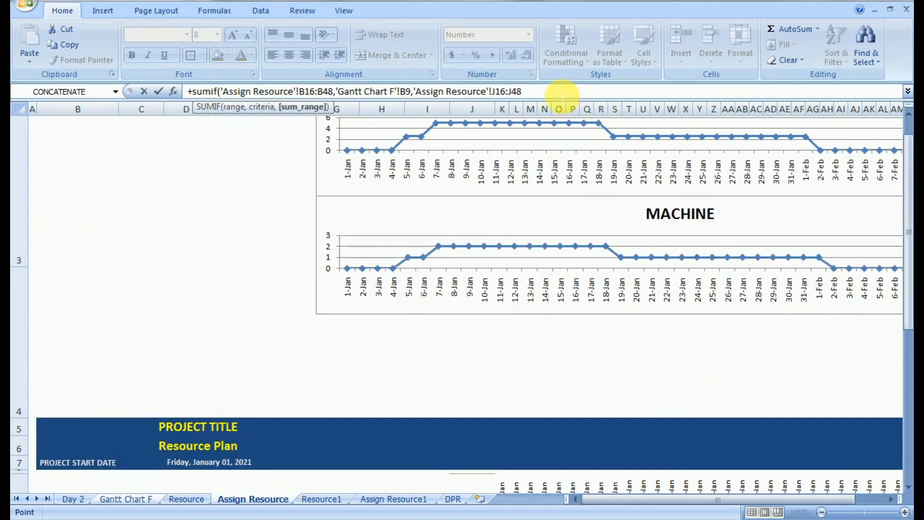
type(")")
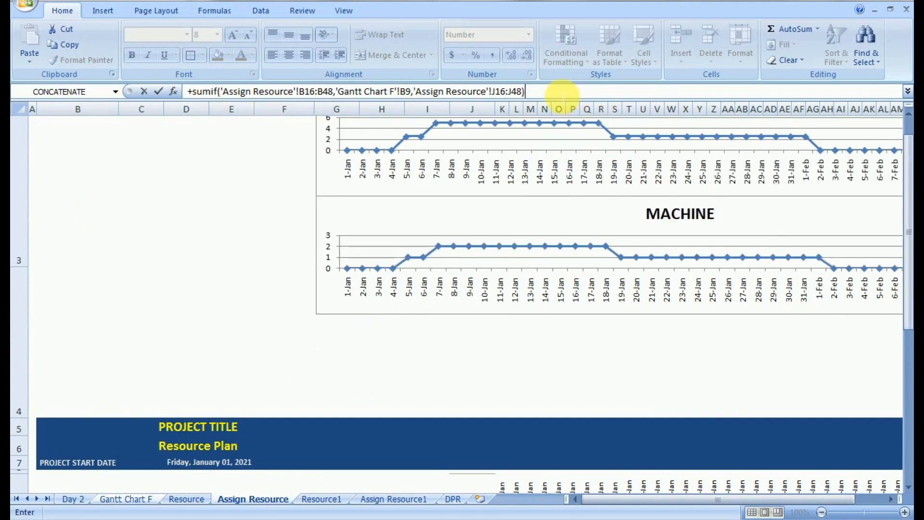
key("Return")
Make both Assign Resource ranges in the L9 SUMIF formula absolute, as $B$16:$B$48 and $J$16:$J$48.
left_click(585, 233)
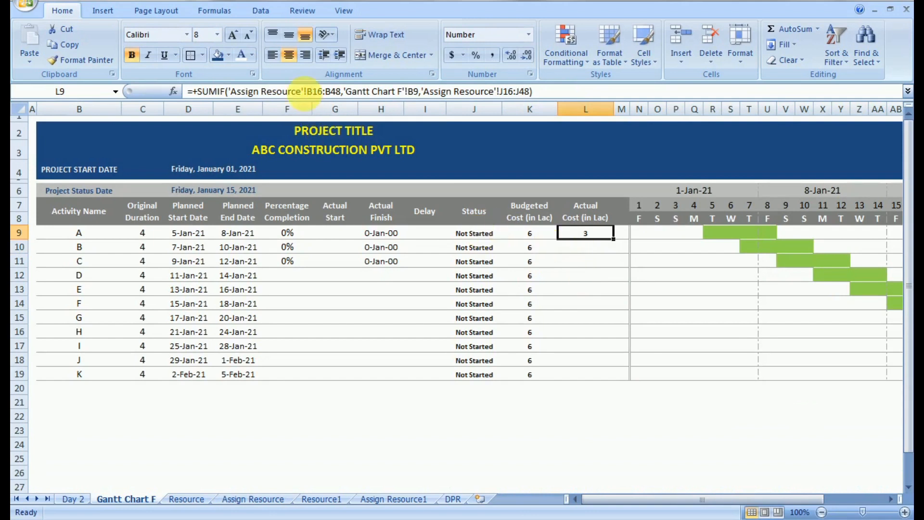
left_click(303, 92)
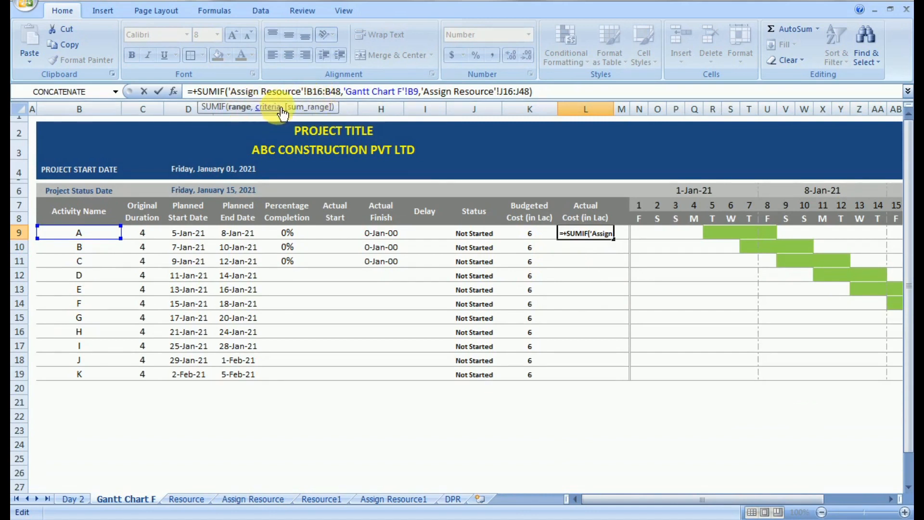
double_click(319, 91)
key("F4")
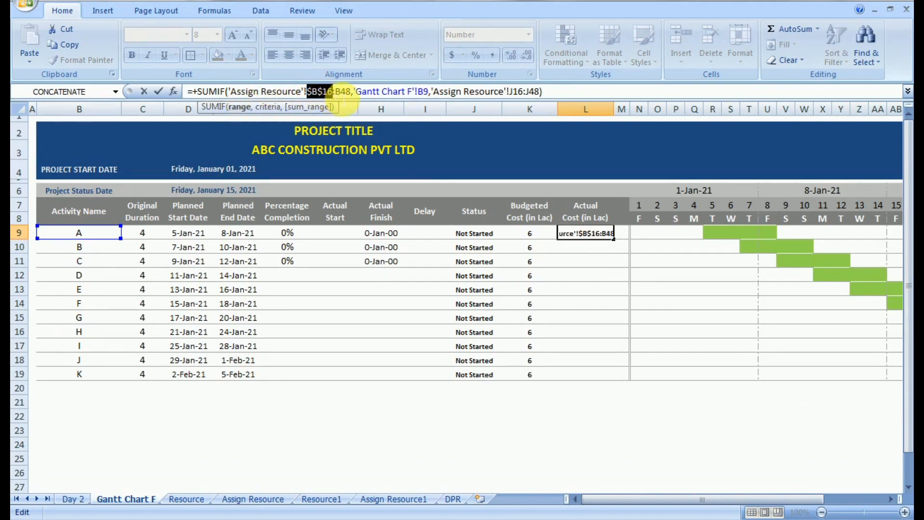
double_click(344, 92)
key("F4")
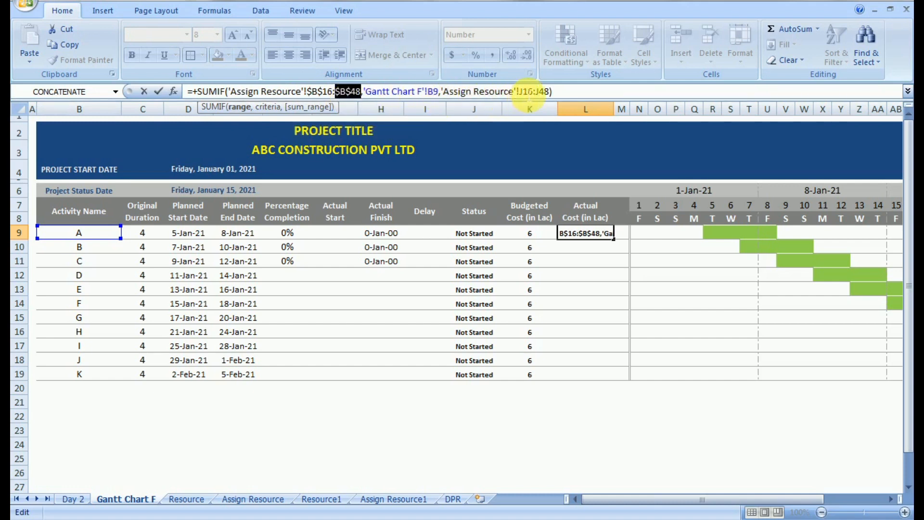
double_click(531, 91)
key("F4")
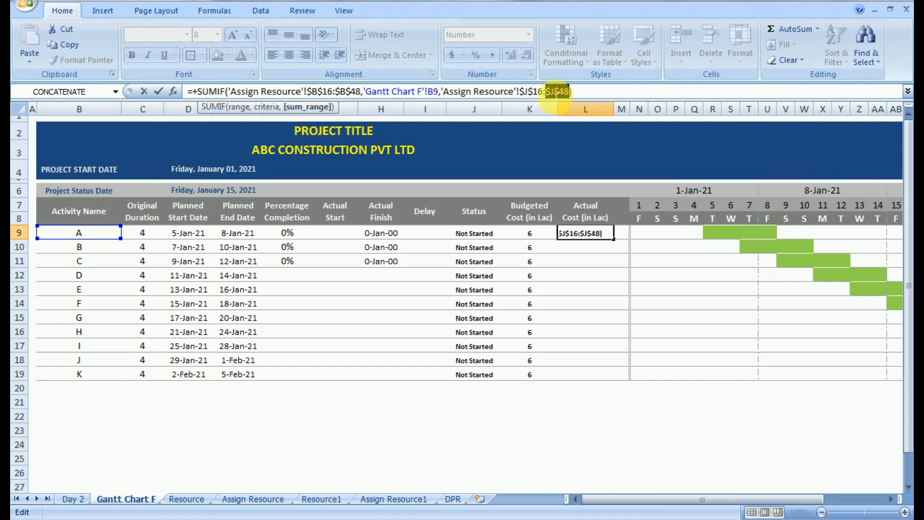
key("Return")
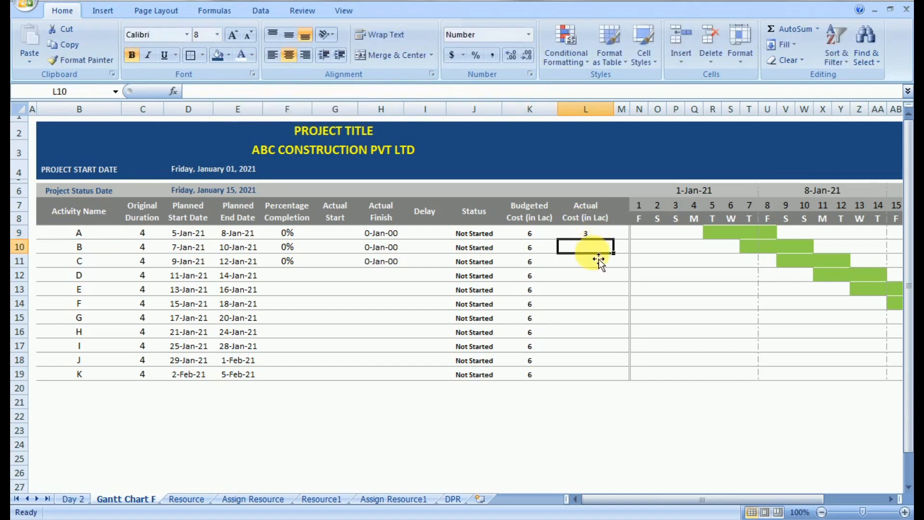
Fill the Actual Cost formula from L9 down to L19 and display the column's values with one decimal place.
left_click(611, 237)
left_click_drag(618, 243, 599, 381)
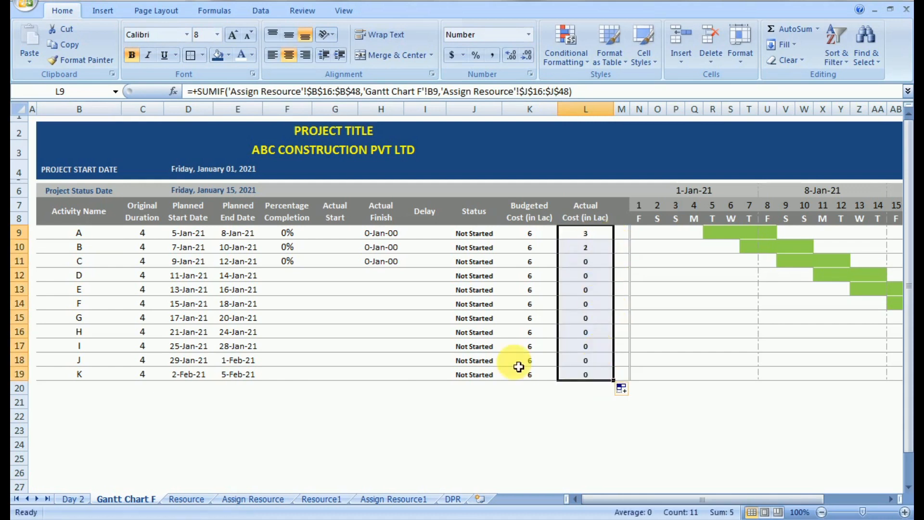
left_click(255, 499)
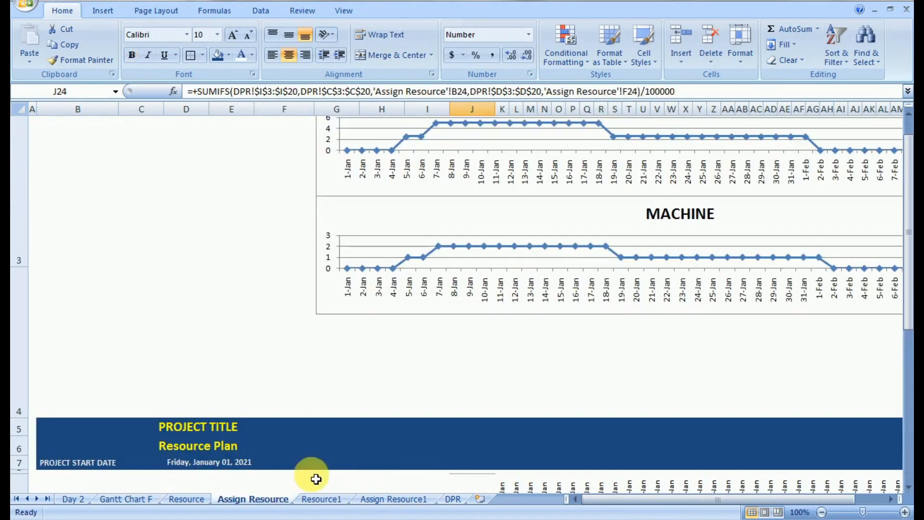
left_click_drag(909, 241, 909, 281)
left_click_drag(472, 242, 476, 270)
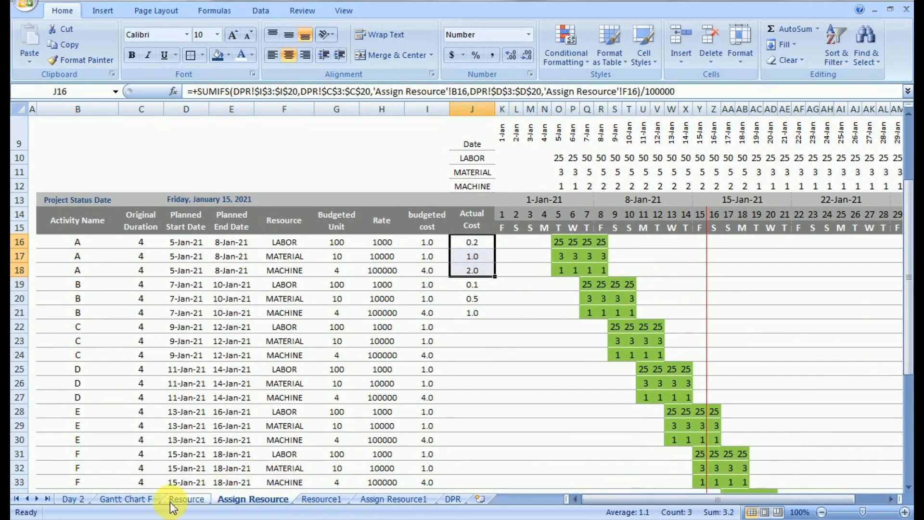
left_click(111, 500)
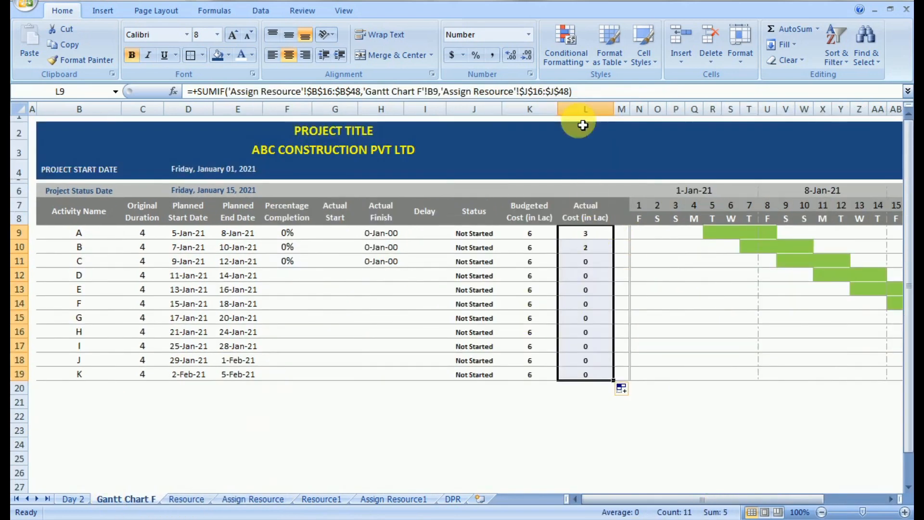
left_click(511, 55)
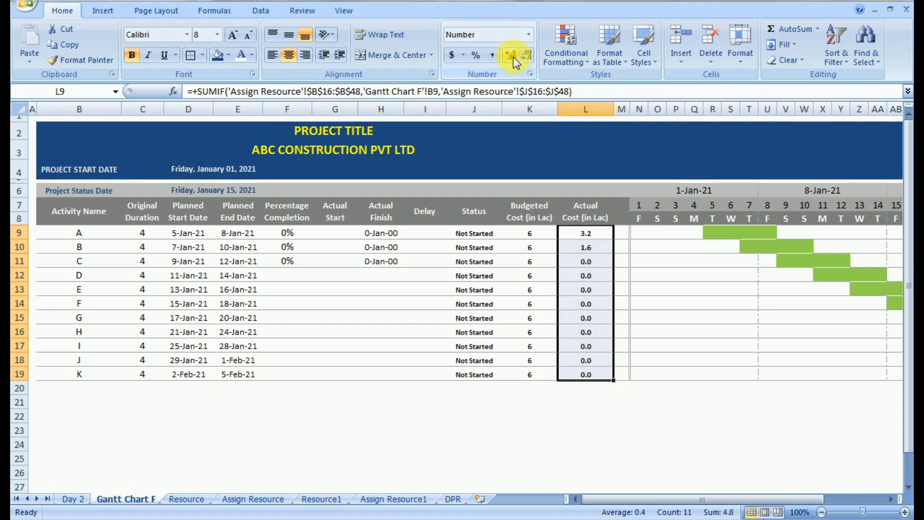
left_click(580, 415)
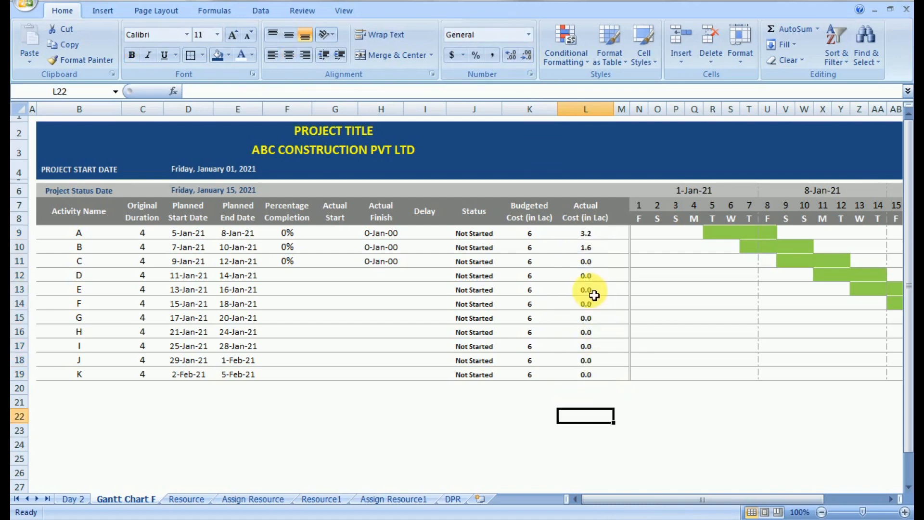
Turn off the display of zeros in zero-value cells for the Gantt Chart F worksheet in the advanced Excel options.
left_click(32, 7)
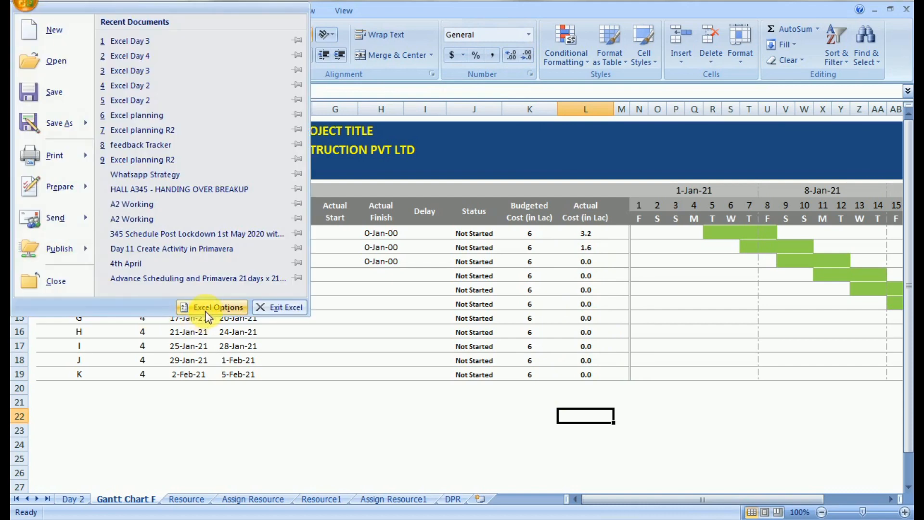
left_click(218, 306)
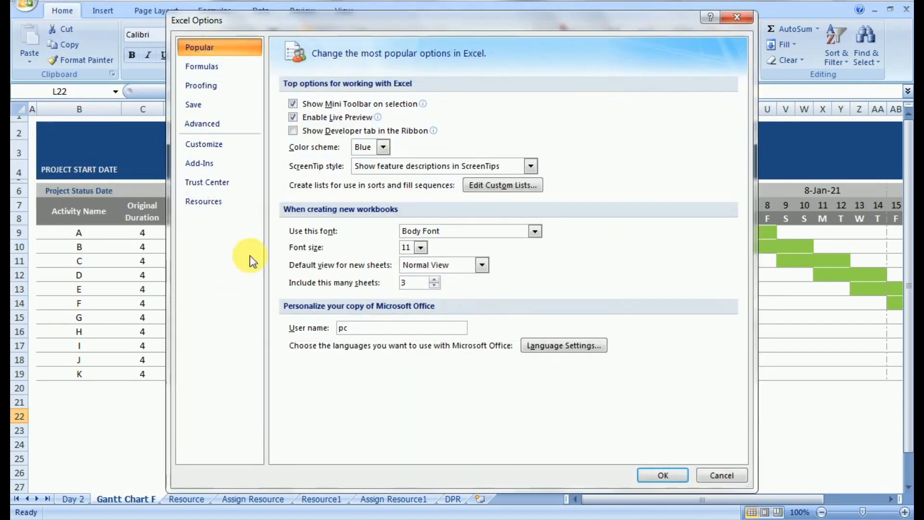
left_click(206, 123)
left_click_drag(745, 179, 737, 295)
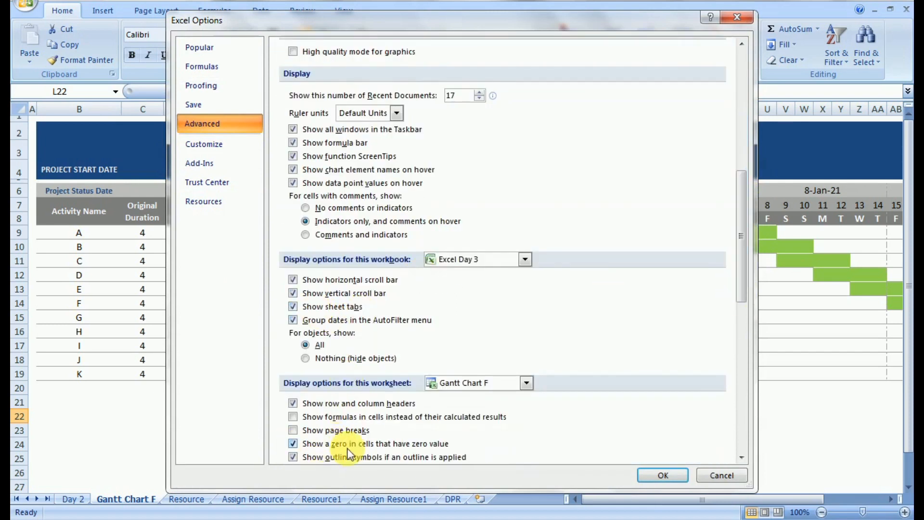
left_click(293, 443)
left_click(662, 475)
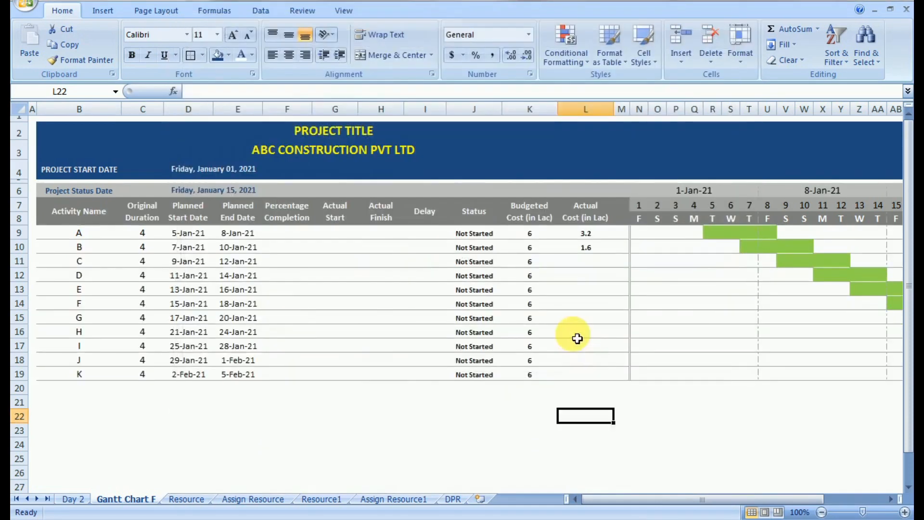
left_click(584, 304)
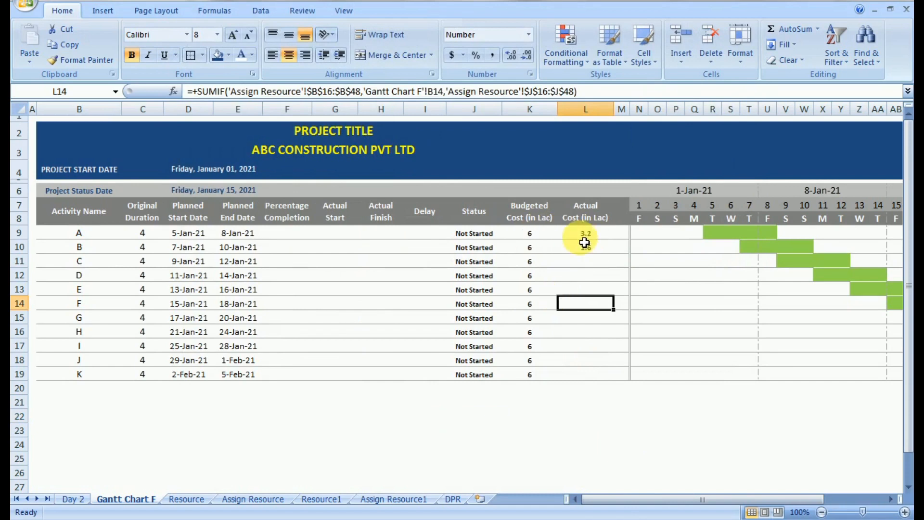
Calculate activity A's Percentage Completion in F9 with +L9/K9 and copy the formula down to F10 for activity B.
left_click(288, 234)
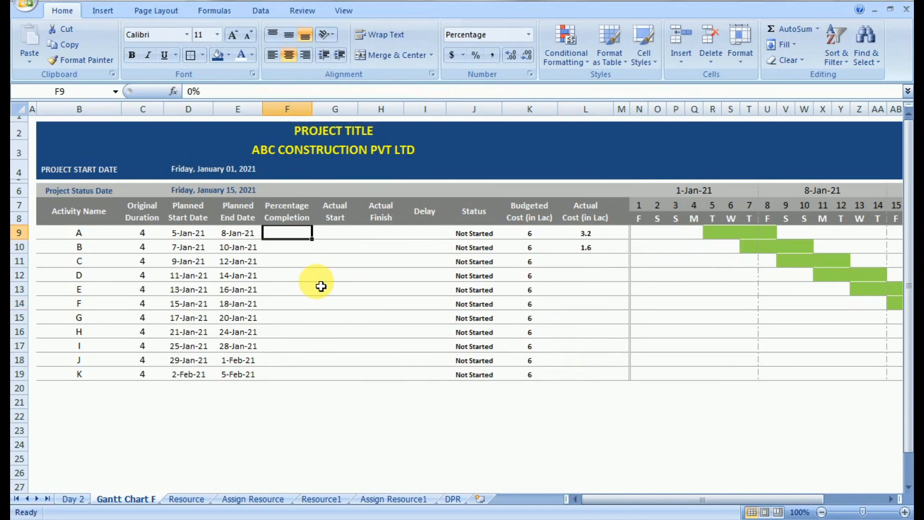
type("+")
key("Right")
key("Right")
key("Right")
key("Right")
key("Right")
key("Right")
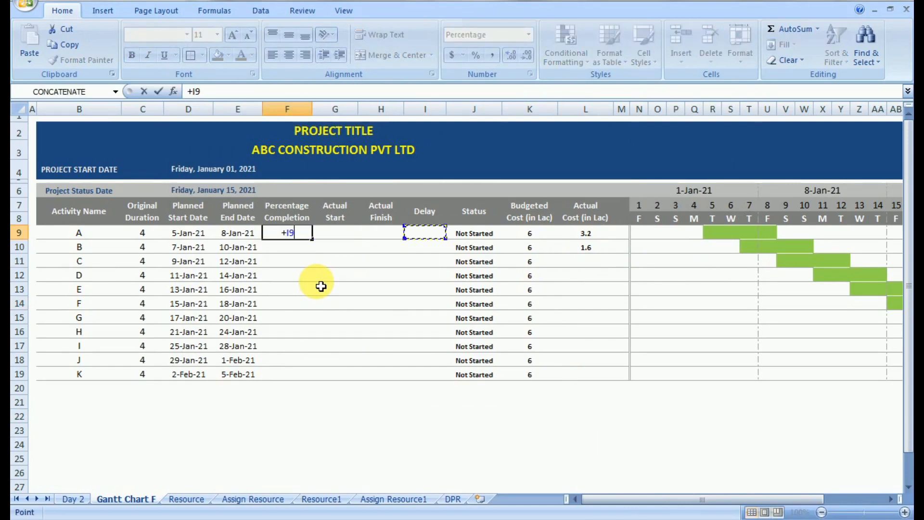
key("Right")
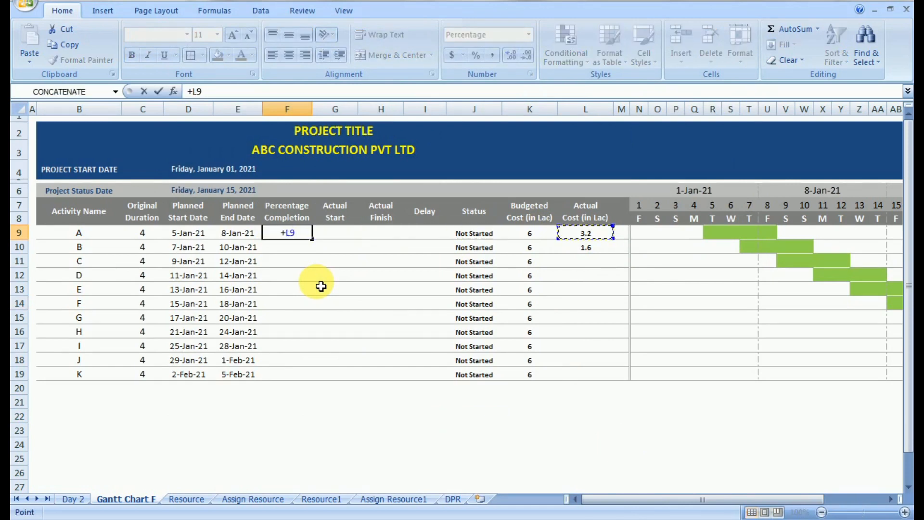
key("Right")
key("Right")
key("Right")
key("Right")
key("Right")
key("Right")
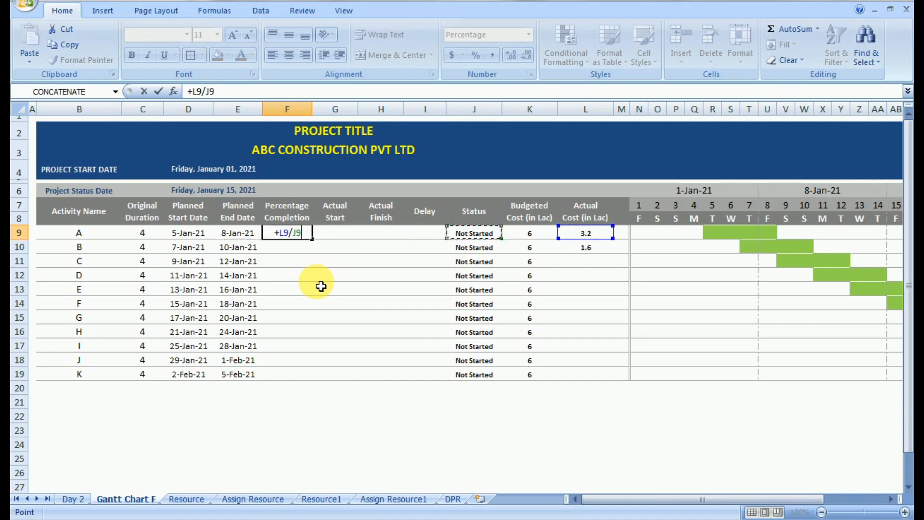
key("Return")
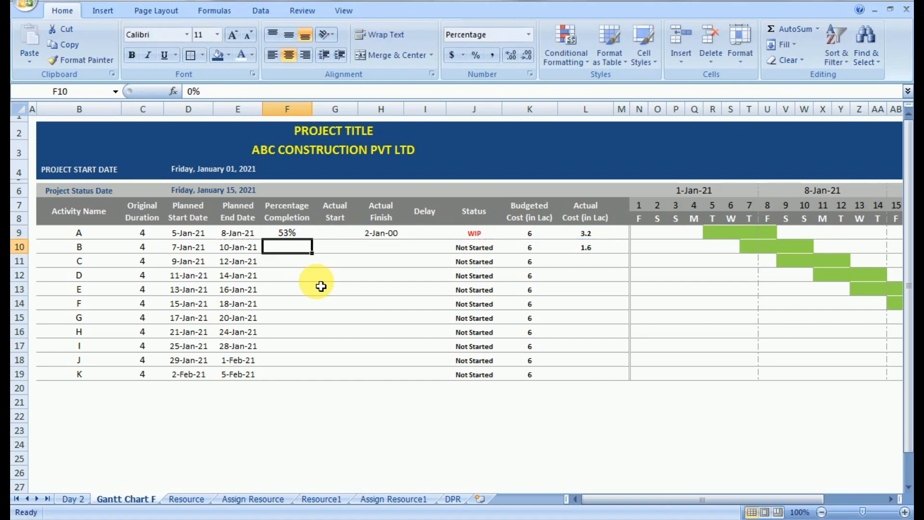
left_click(311, 238)
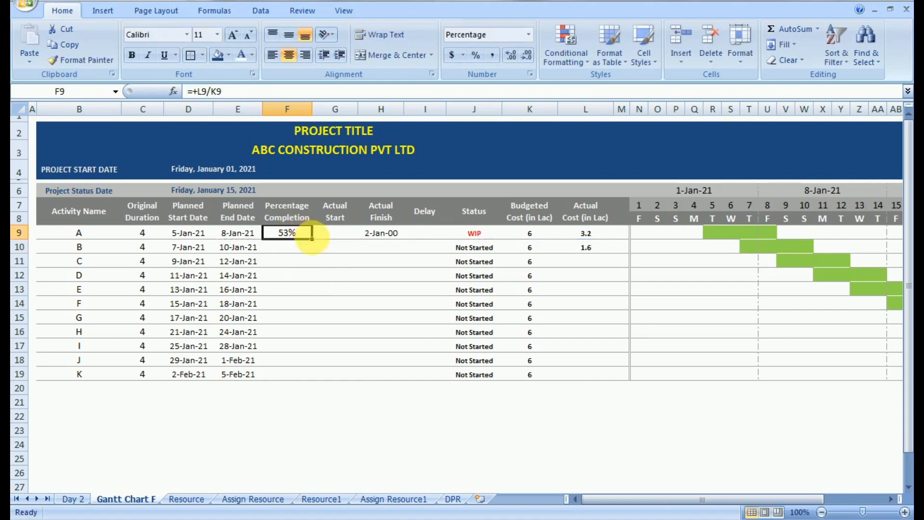
left_click_drag(318, 247, 315, 252)
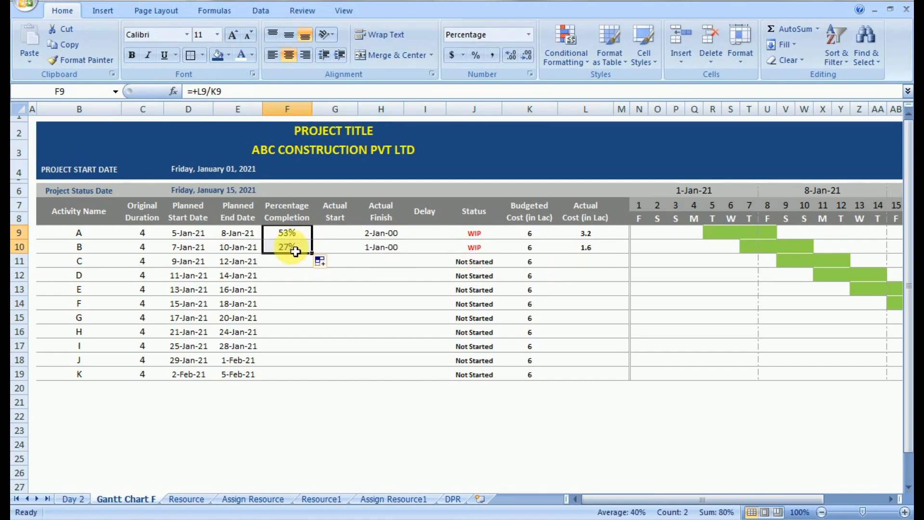
Try to enter activity A's Actual Start date in G9 as +1/5/21.
left_click(353, 238)
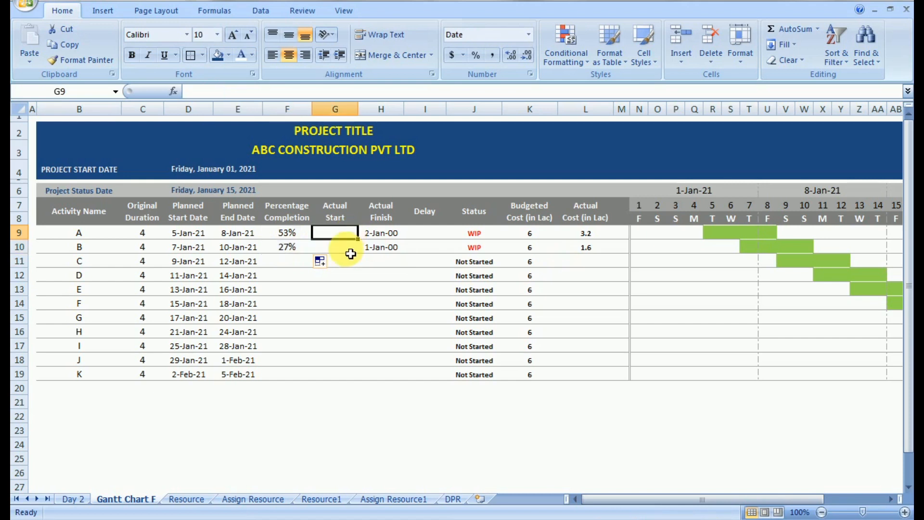
type("+1/5/21")
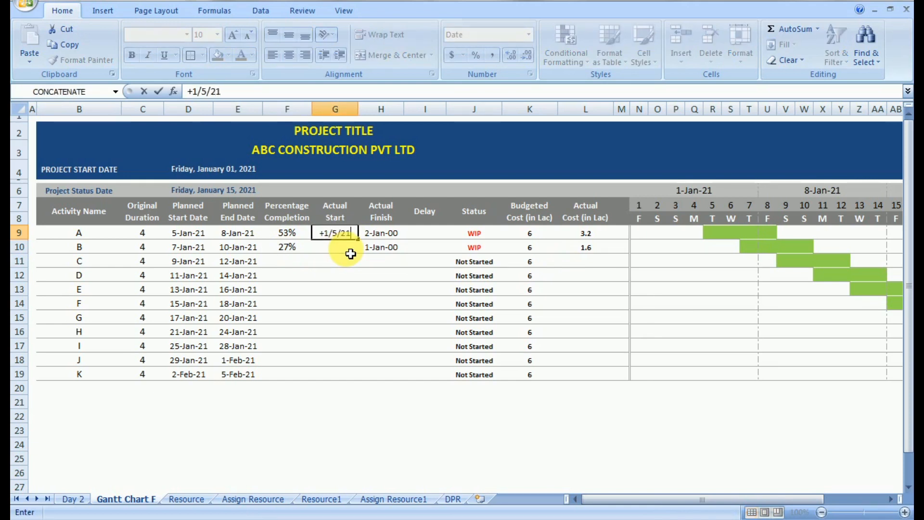
key("Return")
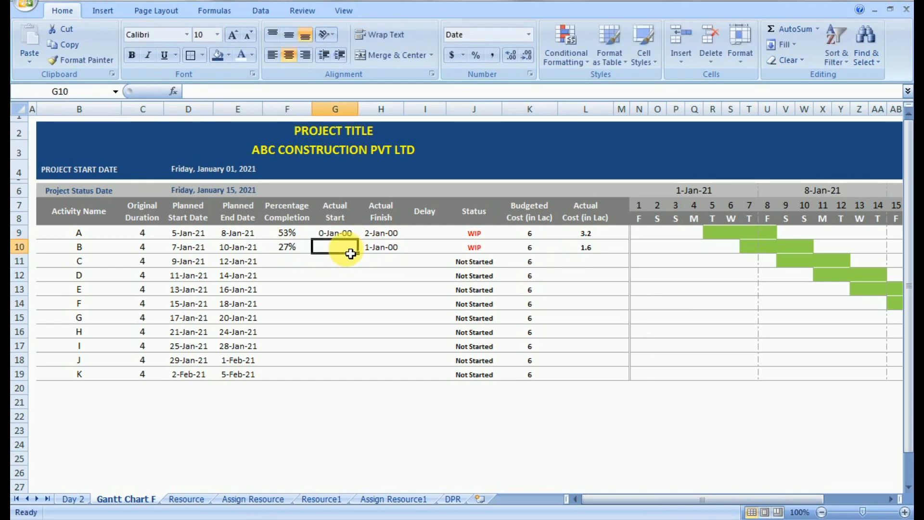
Replace the entry in G9 with a formula linking activity A's Actual Start to its Planned Start Date in D9.
left_click(335, 232)
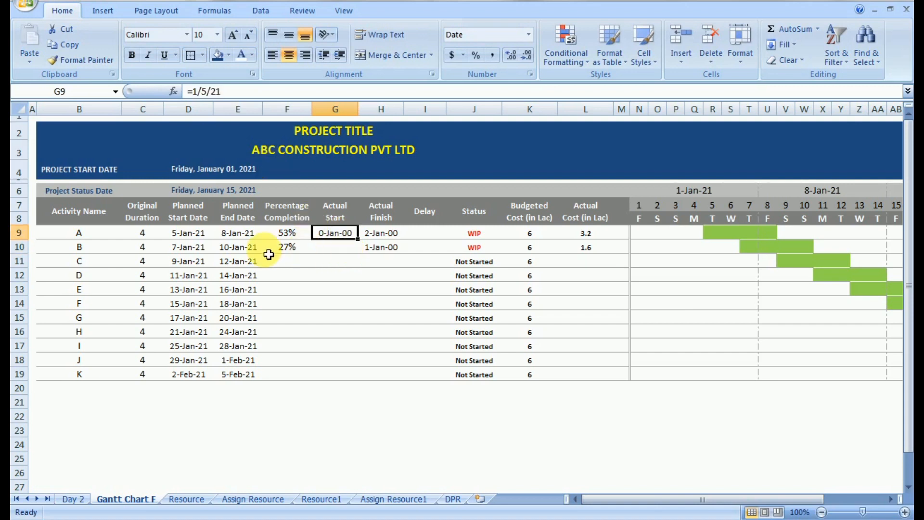
type("+")
left_click(195, 234)
key("Return")
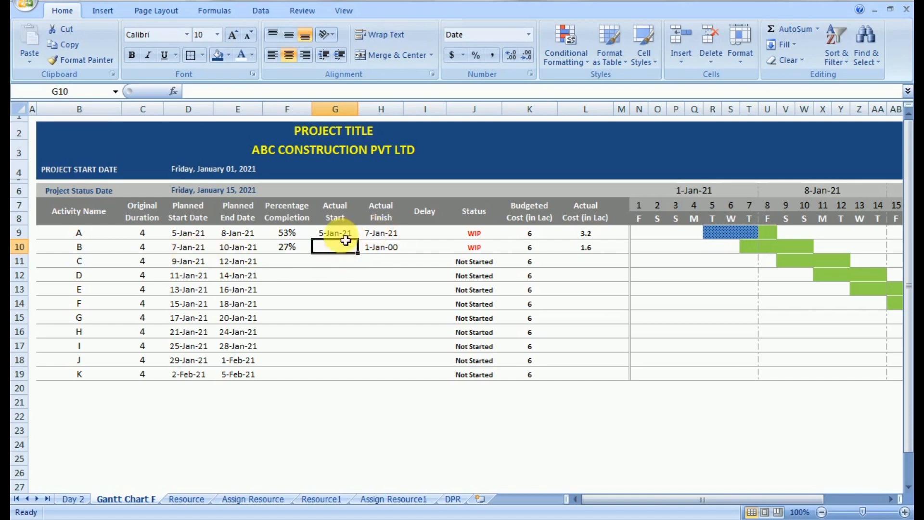
Enter activity B's Actual Start date as 1/6/21 in G10.
key("Up")
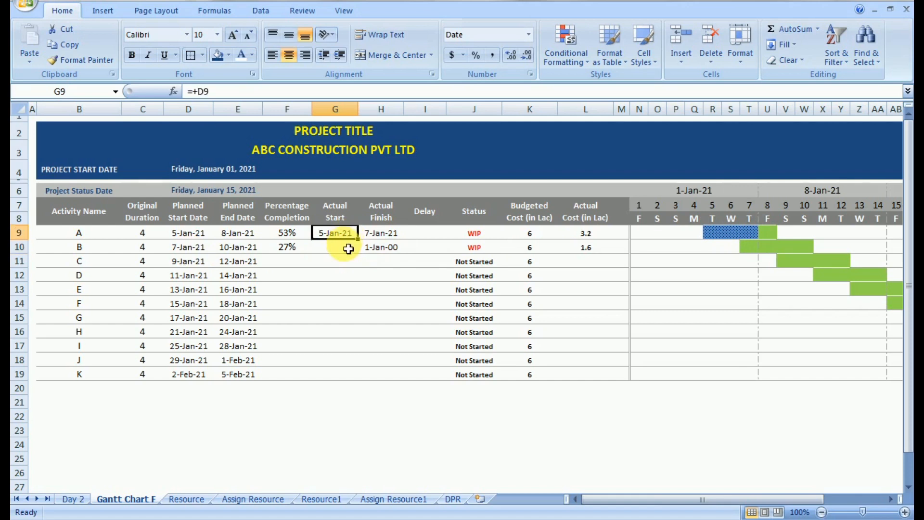
left_click(349, 248)
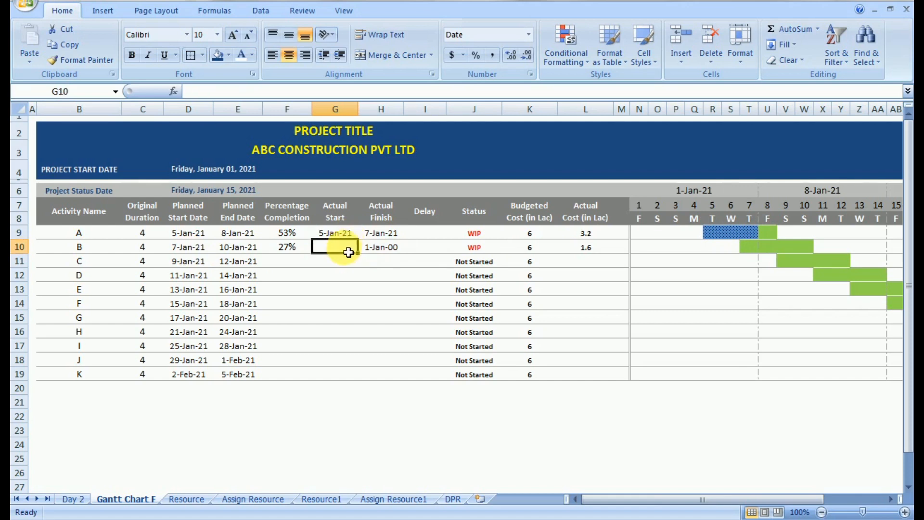
left_click(199, 245)
left_click(340, 247)
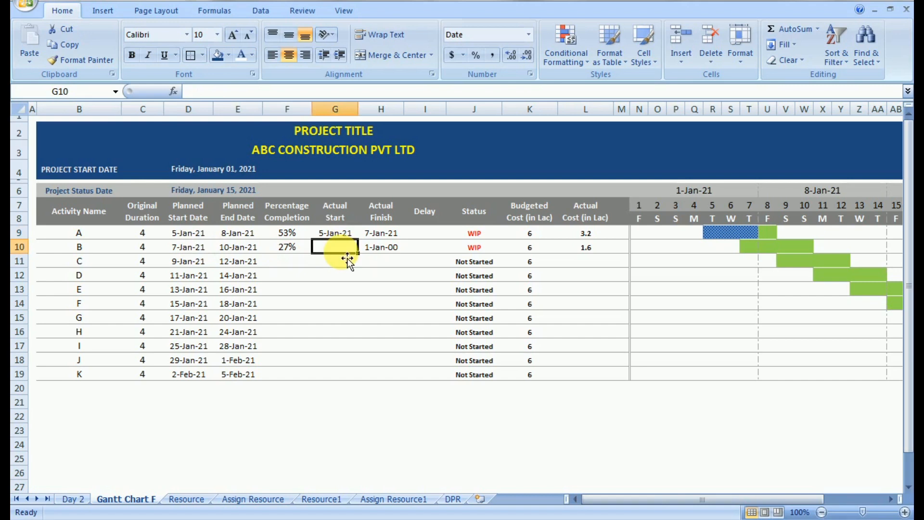
type("1/6/21")
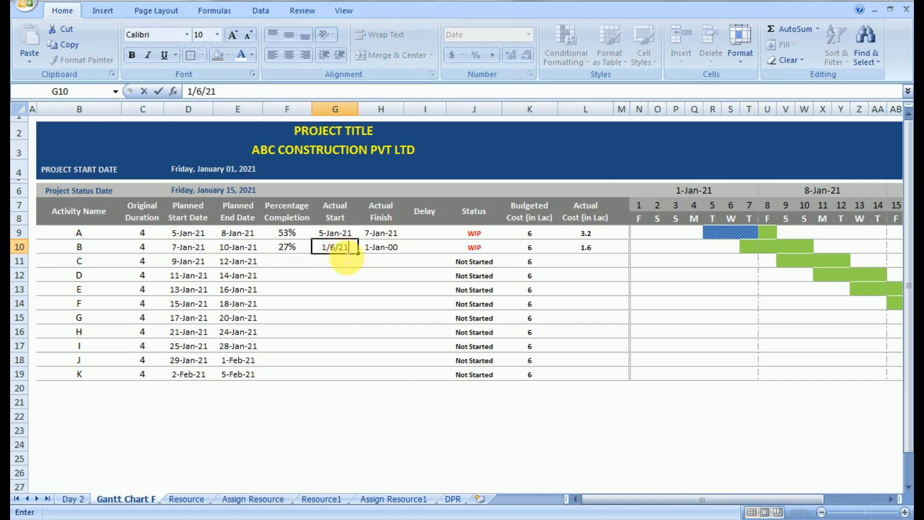
key("Return")
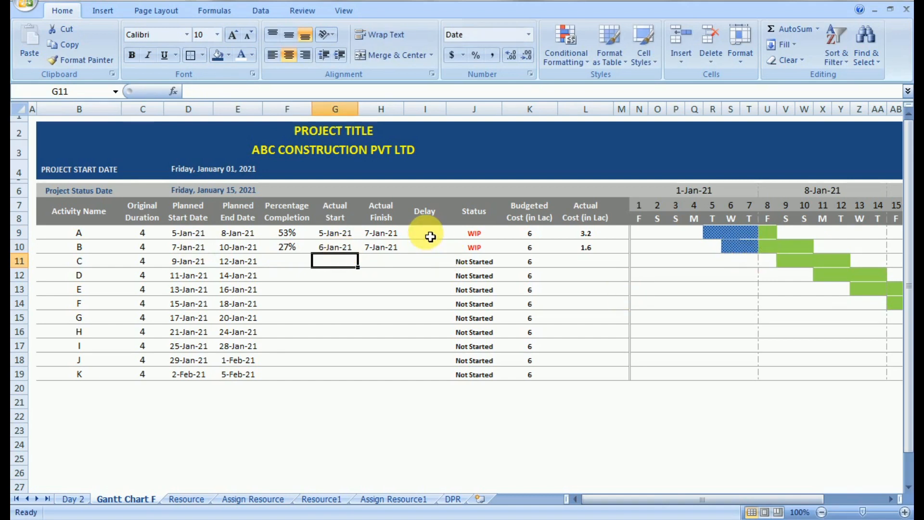
Enter a Delay of 1 for activity A in I9.
left_click(423, 236)
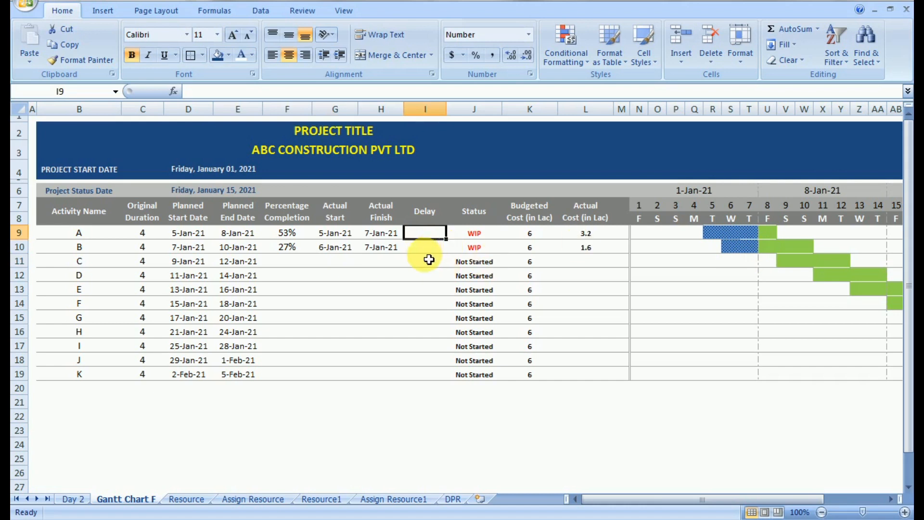
type("1")
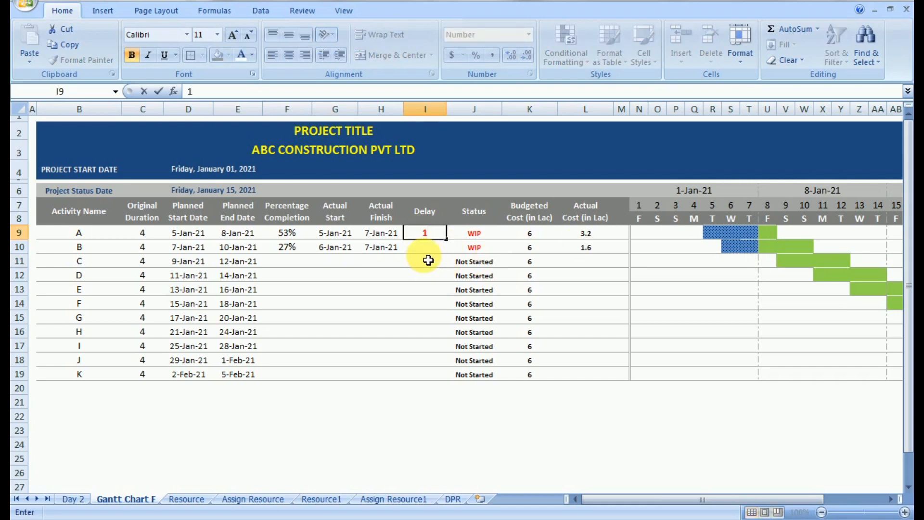
key("Return")
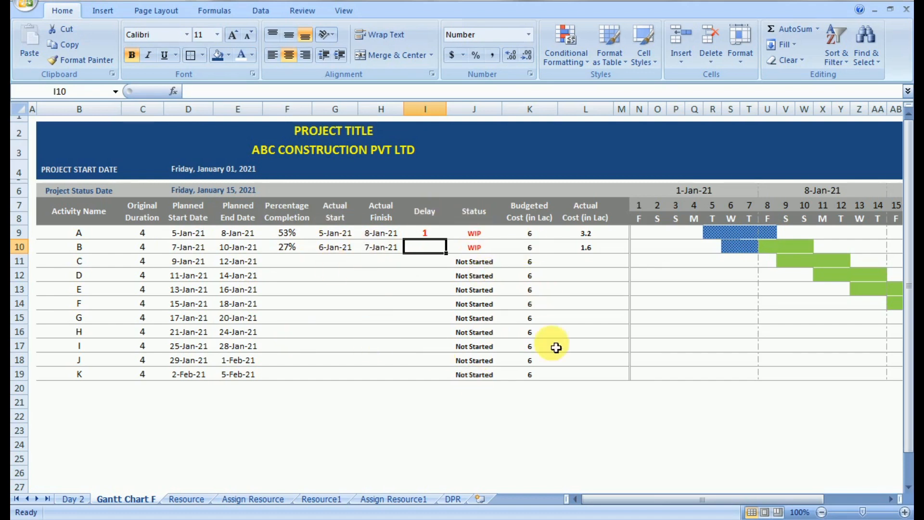
left_click(243, 499)
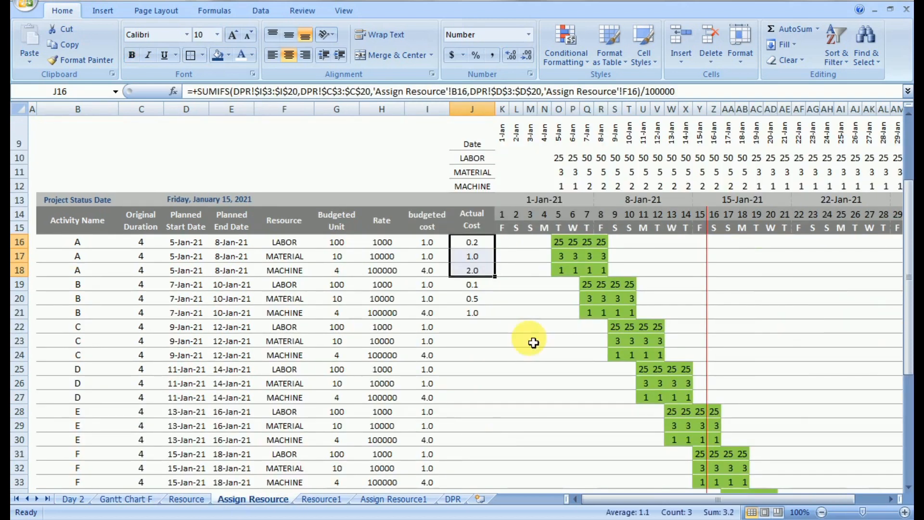
left_click_drag(905, 332, 903, 284)
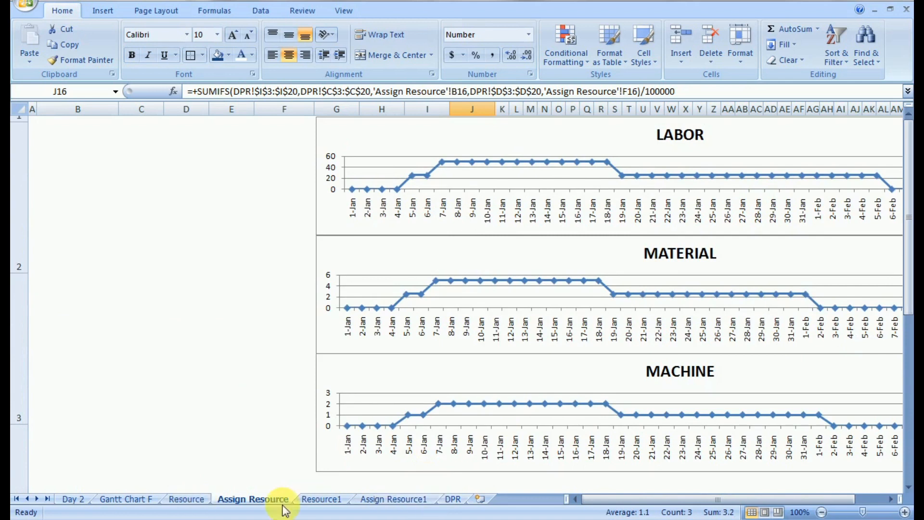
left_click(213, 493)
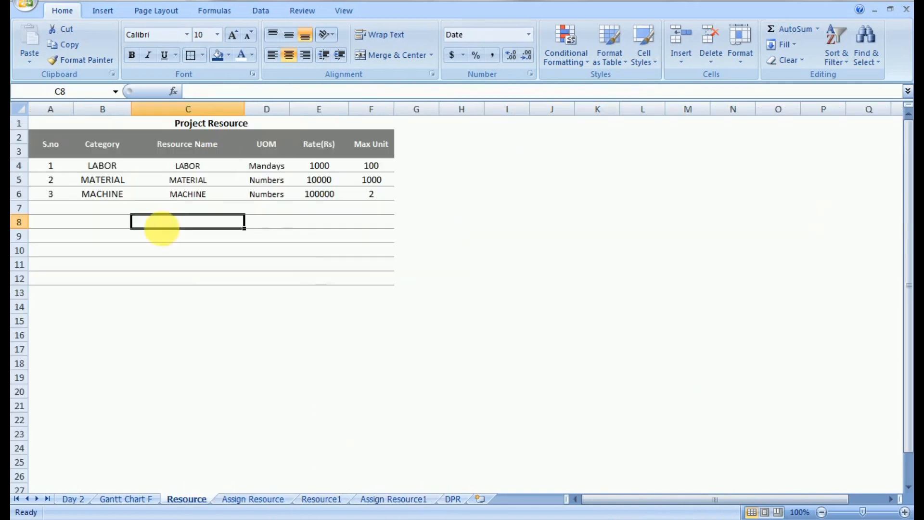
left_click(163, 496)
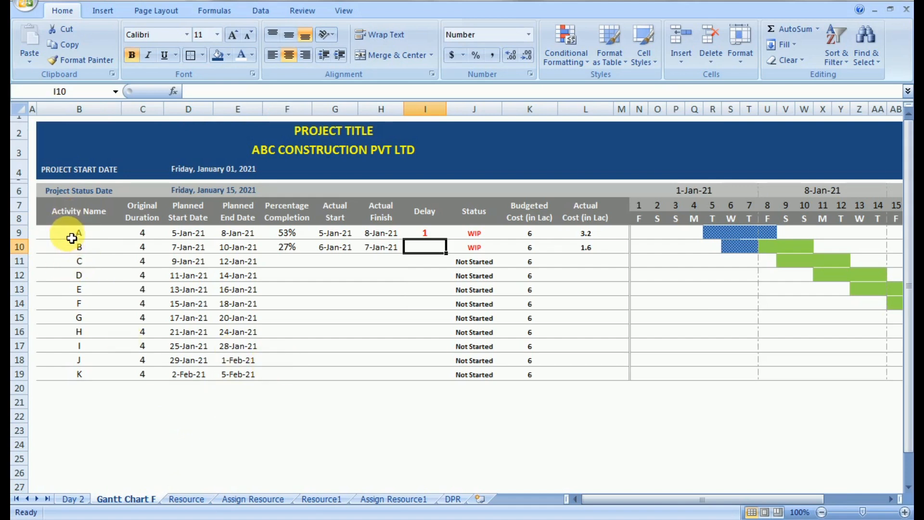
Fill the activity name, duration and planned date cells B9:E19 with White, Background 1, Darker 15%.
left_click_drag(73, 236, 240, 261)
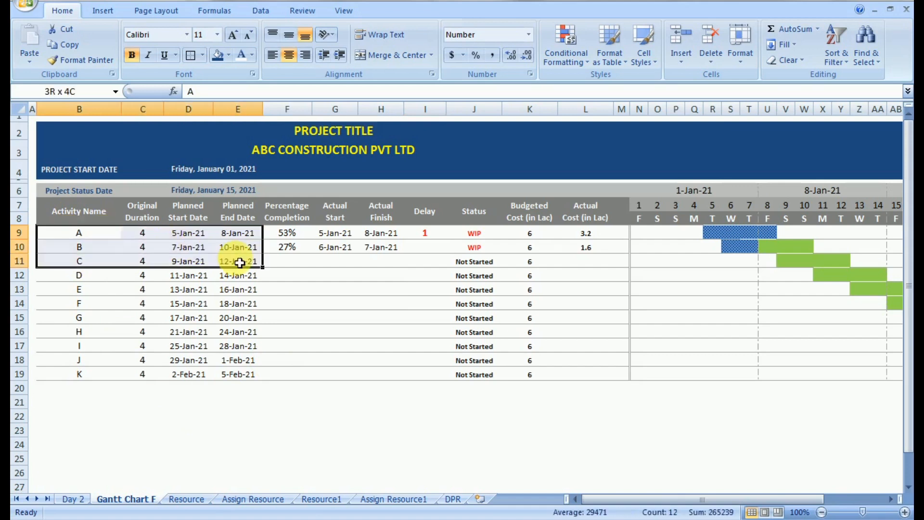
left_click_drag(240, 311, 243, 374)
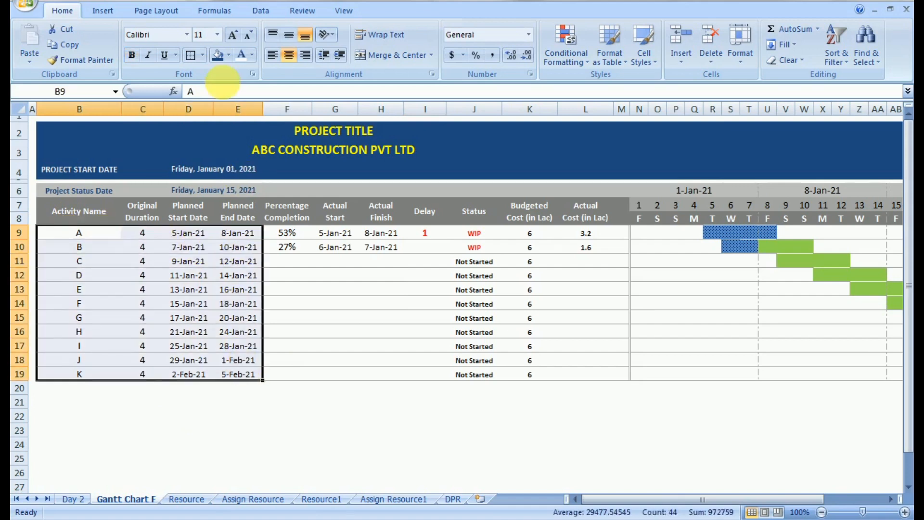
left_click(229, 55)
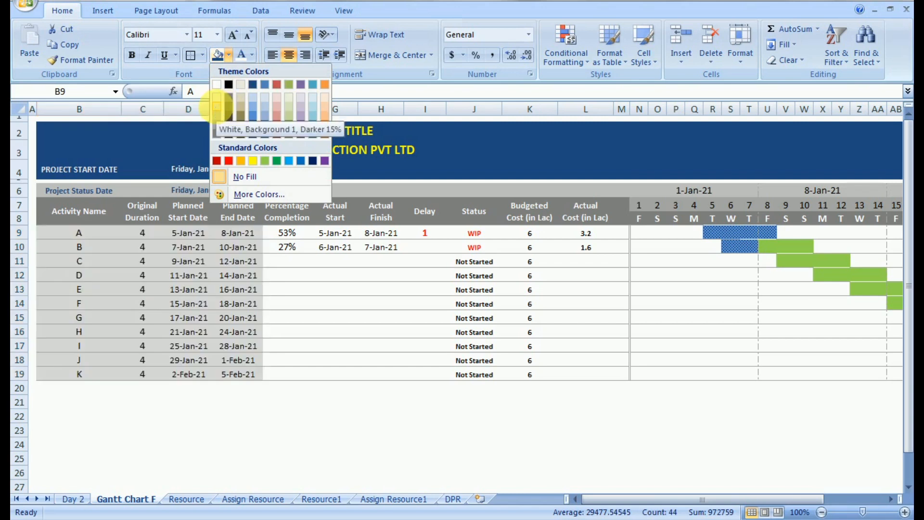
left_click(216, 108)
left_click(277, 291)
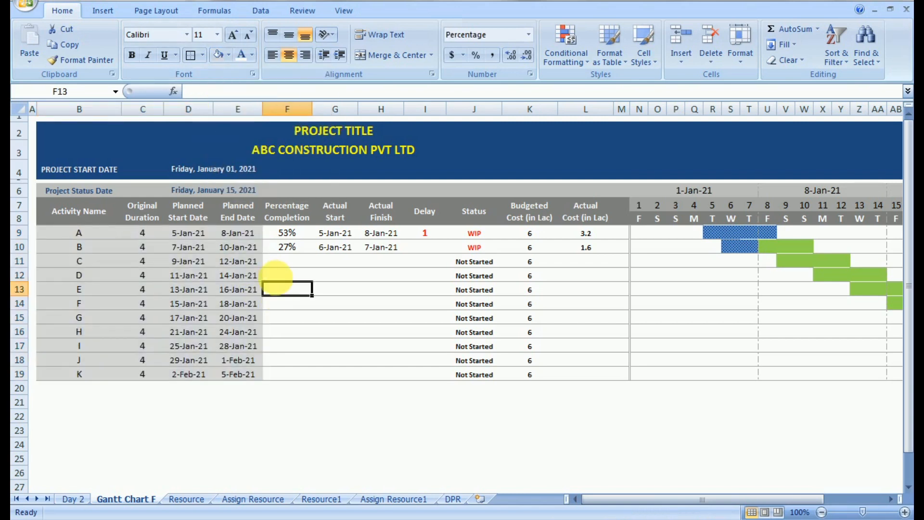
Fill F9:F19, H9:H19 and J9:L19 on the Gantt chart with the lightest grey theme colour and apply the same fill to B9:E19.
left_click_drag(303, 235, 309, 380)
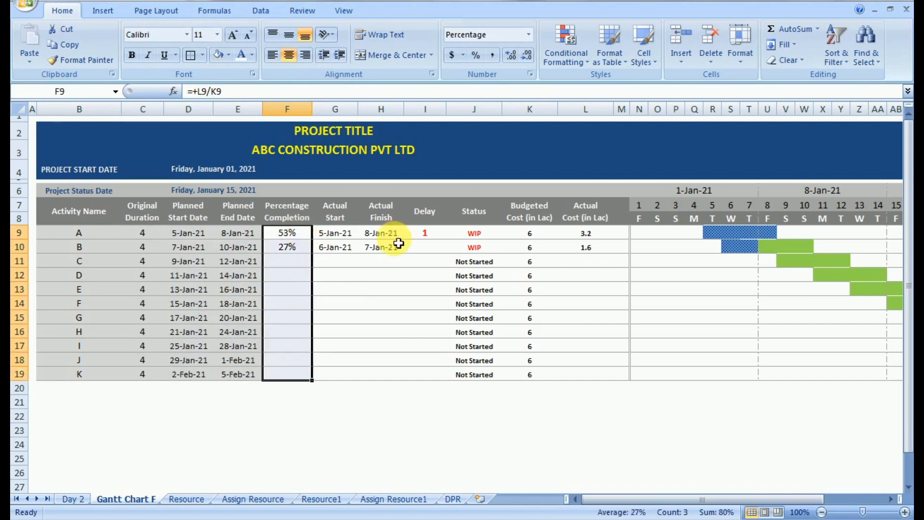
left_click_drag(385, 234, 408, 360)
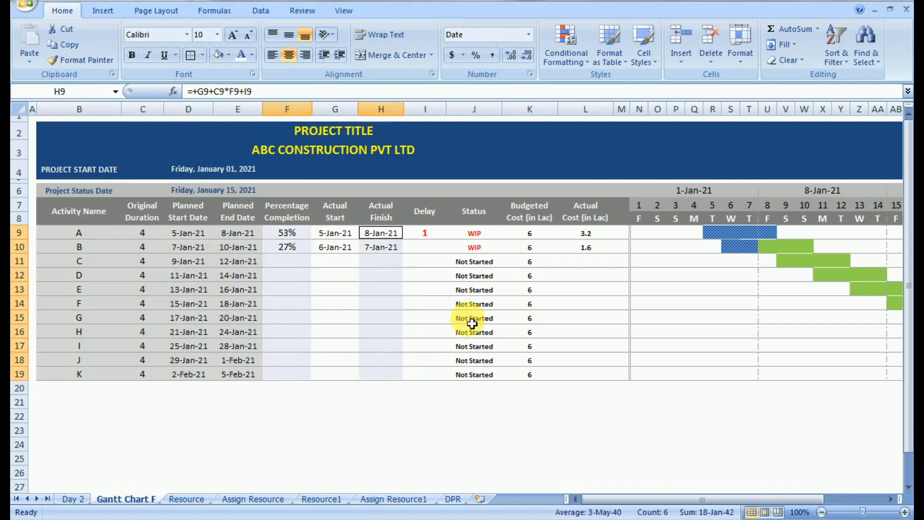
left_click_drag(474, 233, 587, 261)
left_click_drag(601, 311, 605, 375)
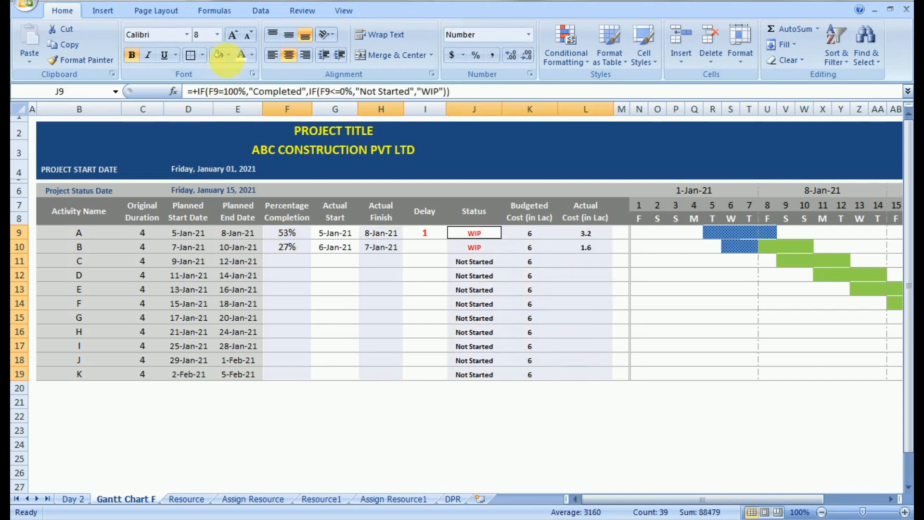
left_click(229, 55)
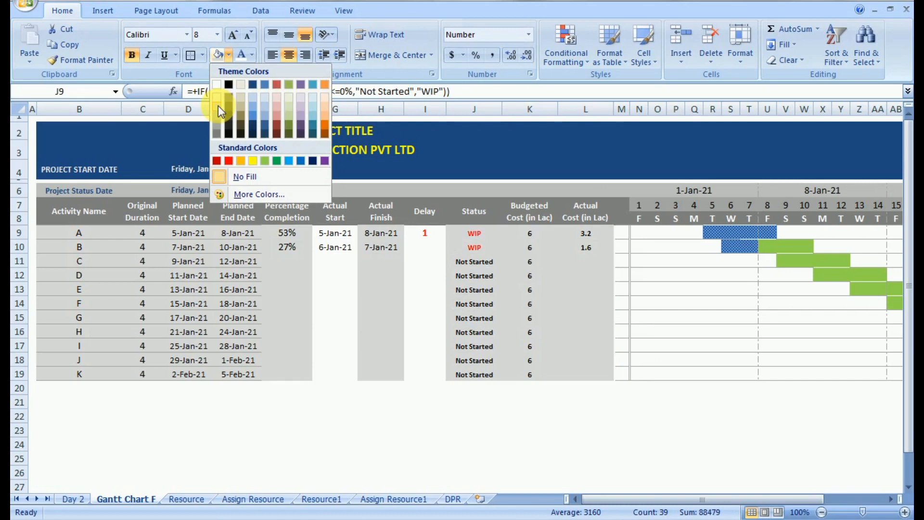
left_click(237, 212)
left_click_drag(238, 233, 67, 374)
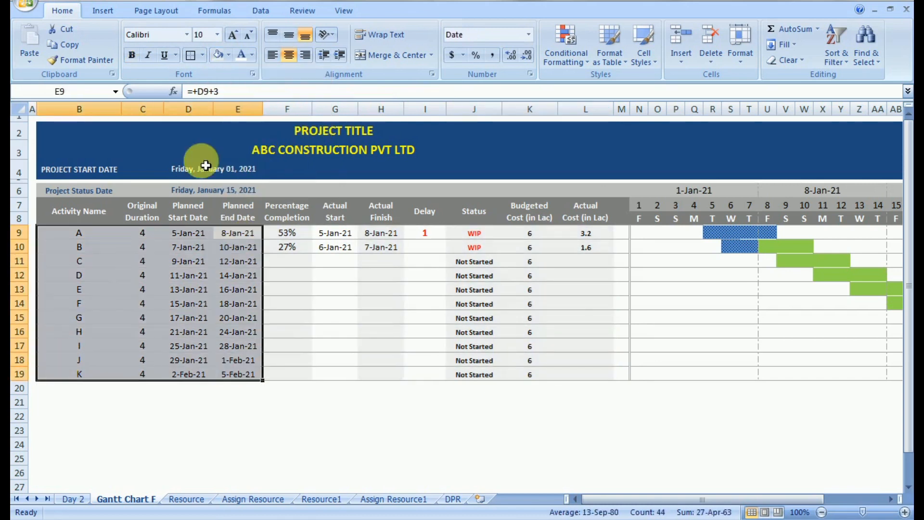
left_click(293, 417)
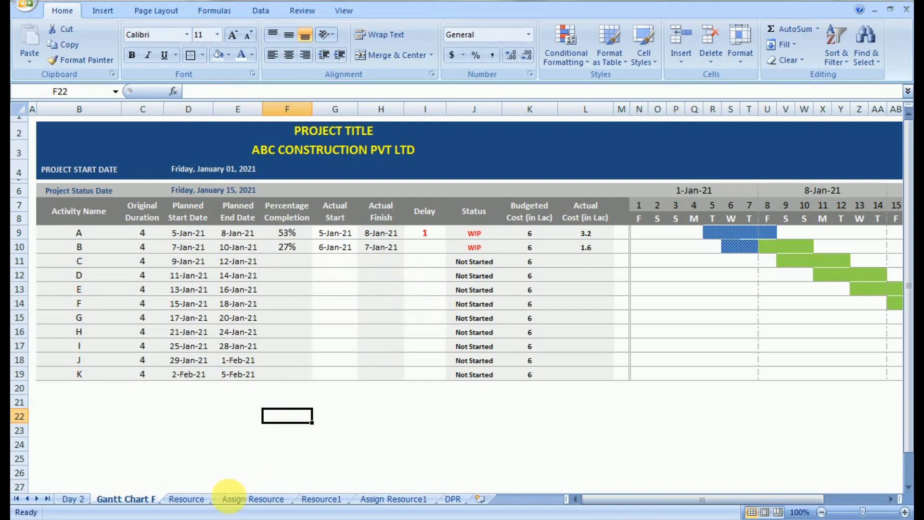
Fill the three resource rows A4:F6 on the Resource worksheet with the lightest grey theme colour.
left_click(198, 497)
left_click_drag(52, 169, 366, 194)
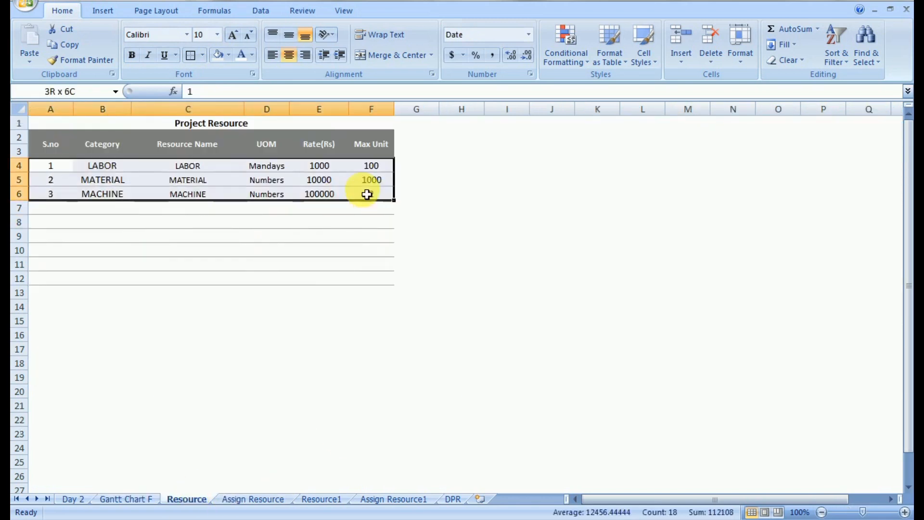
left_click(229, 57)
left_click(216, 97)
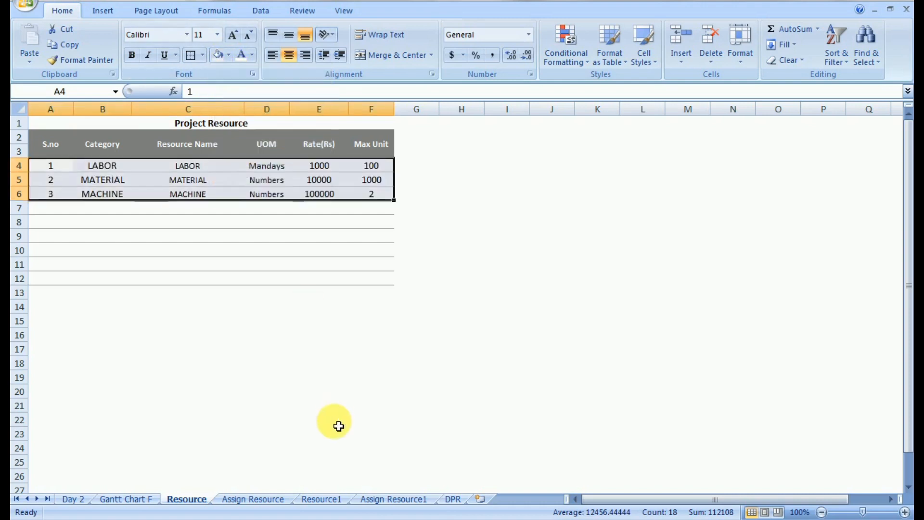
Fill rows 1 to 4 behind the resource charts on the Assign Resource worksheet with the same light grey.
left_click(250, 499)
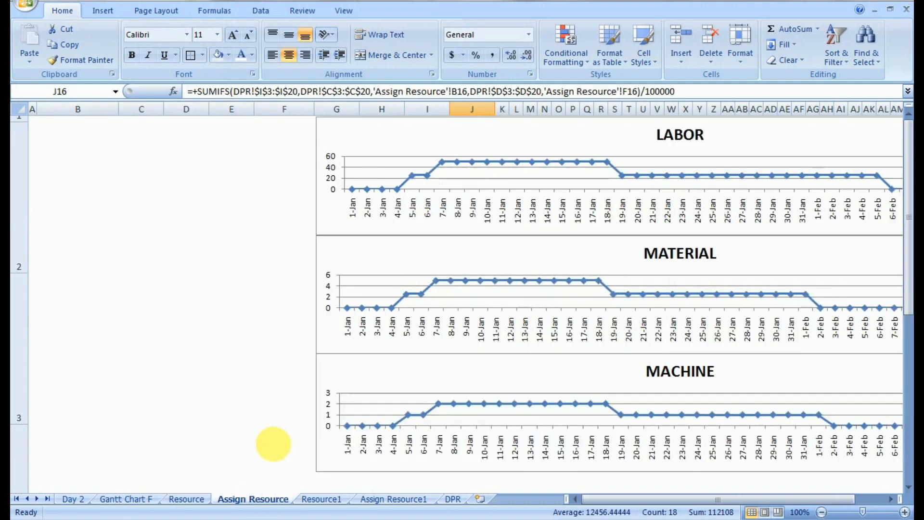
left_click_drag(21, 117, 41, 470)
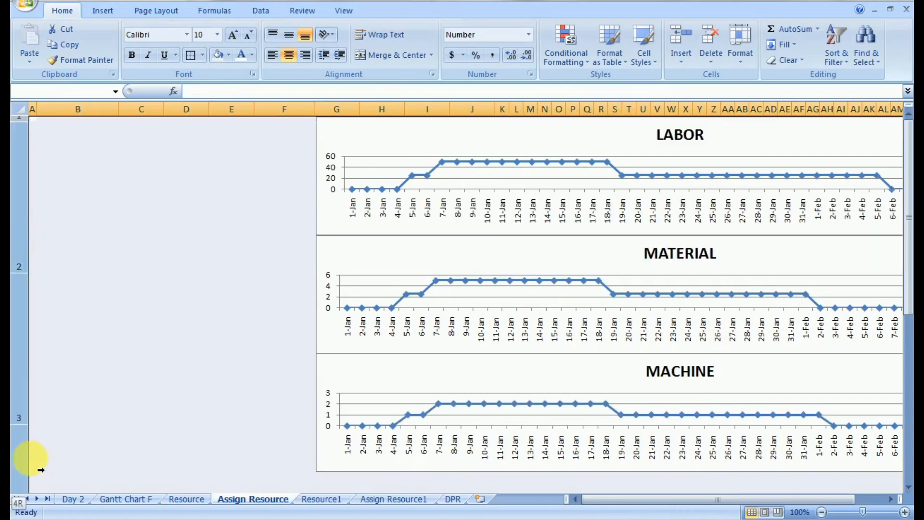
left_click(218, 54)
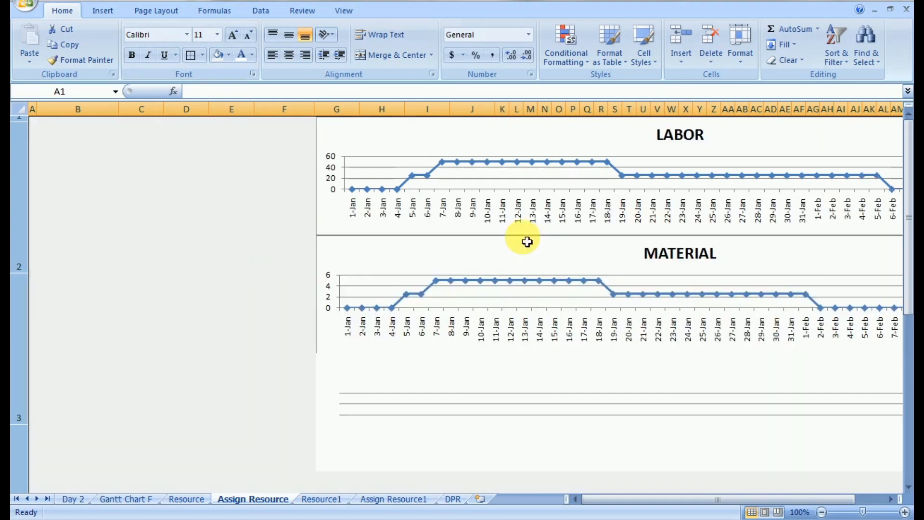
Fill the resource plan table B16:J48 on the Assign Resource worksheet with the same light grey.
left_click_drag(906, 187, 236, 252)
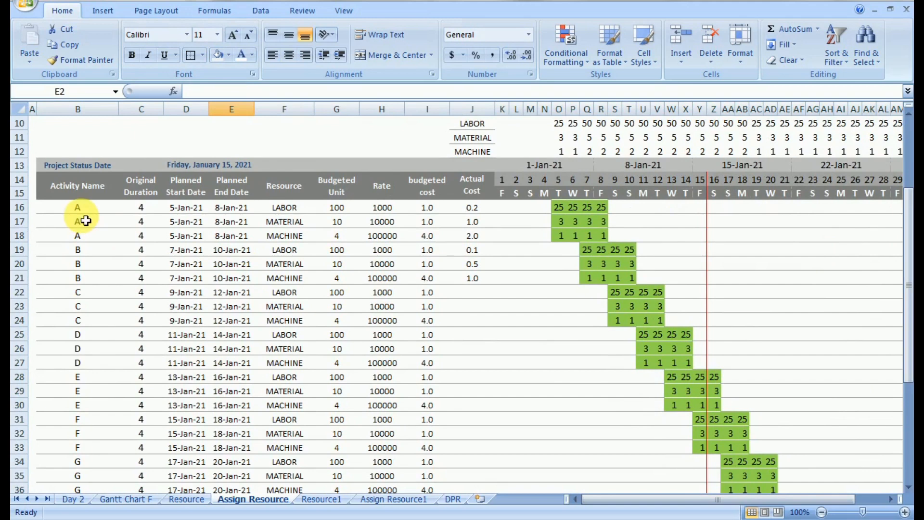
left_click_drag(80, 215, 455, 447)
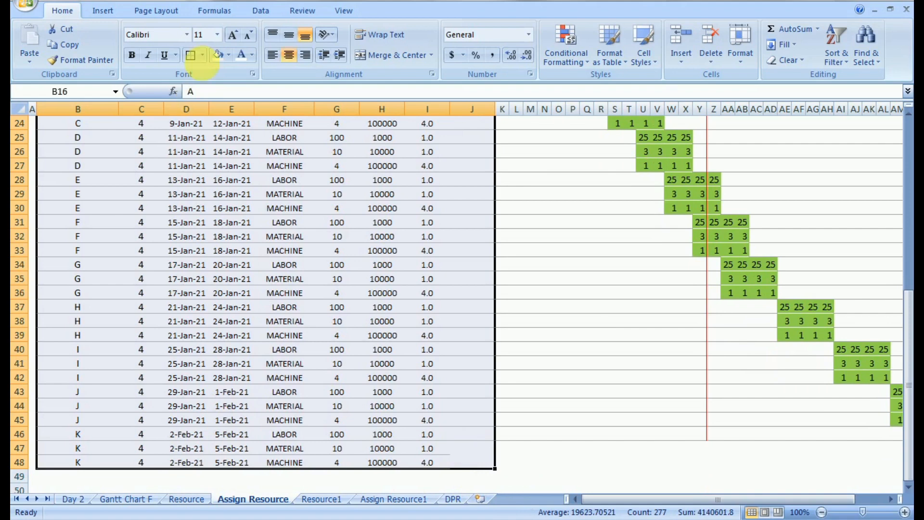
left_click(217, 54)
scroll(361, 313, "up", 7)
left_click(336, 379)
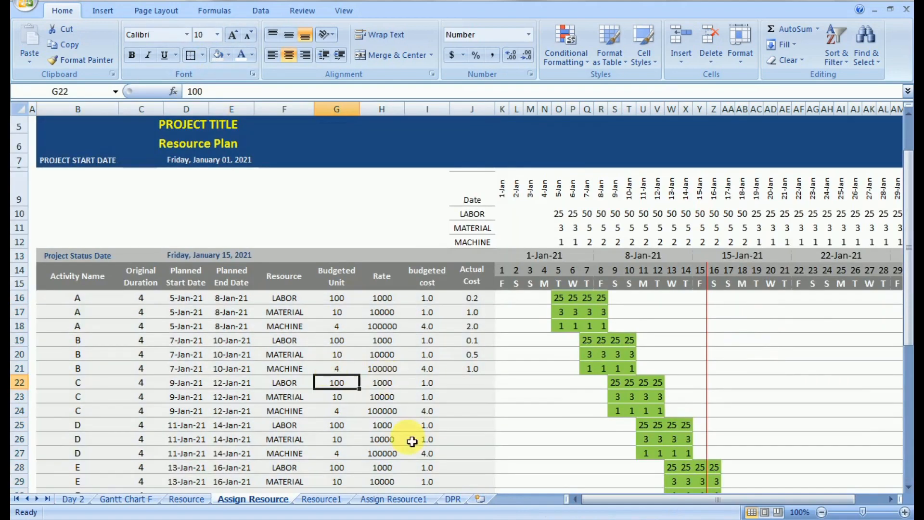
Look over the shading on the DPR worksheet and return to the Gantt Chart F worksheet.
left_click(452, 499)
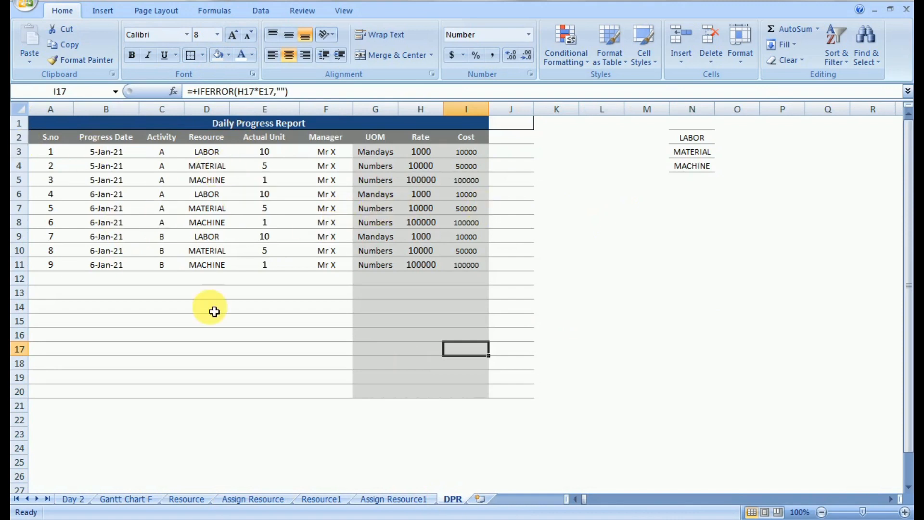
left_click(126, 499)
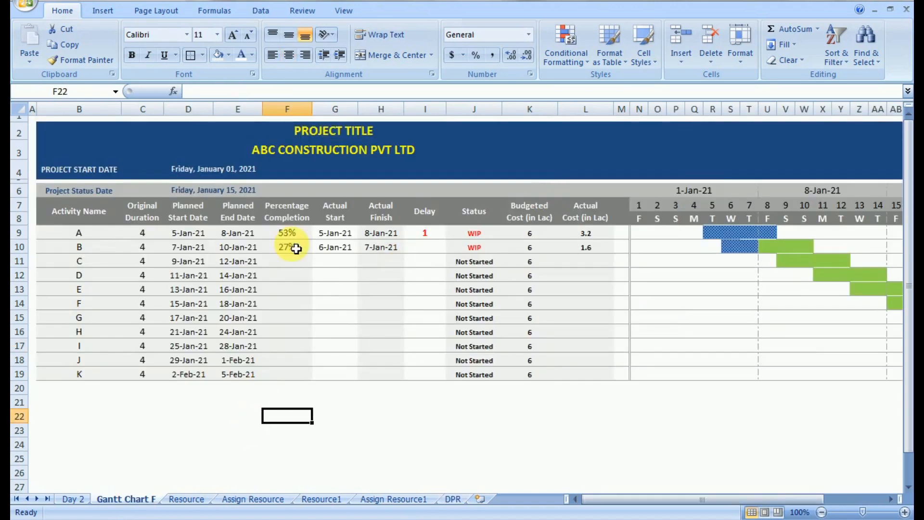